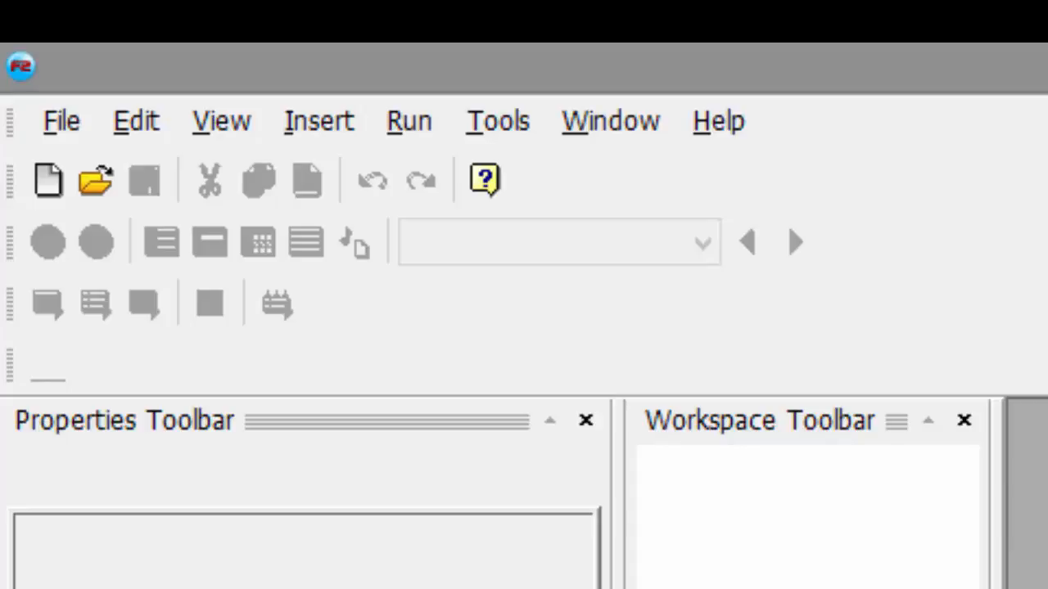
# Step: Create a new application and rename it Tutorial 1 in the workspace
pyautogui.click(54, 124)
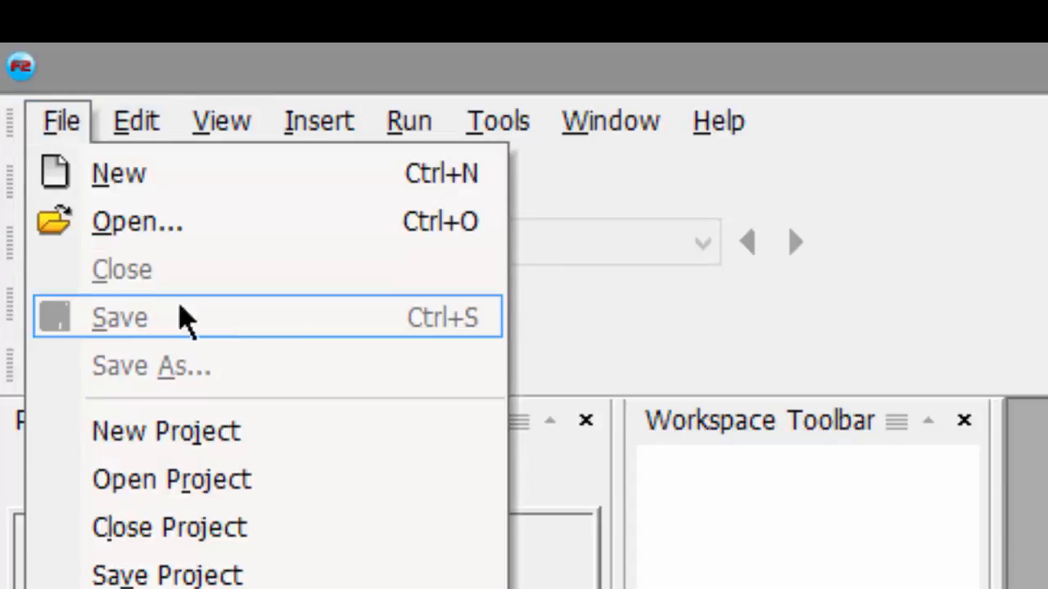
pyautogui.click(92, 176)
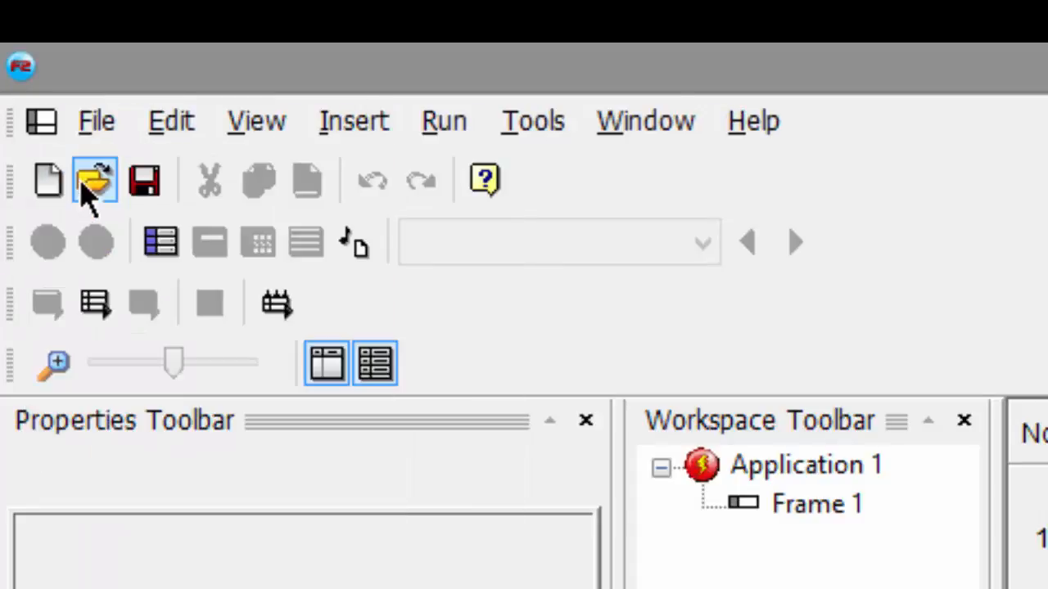
pyautogui.rightClick(802, 465)
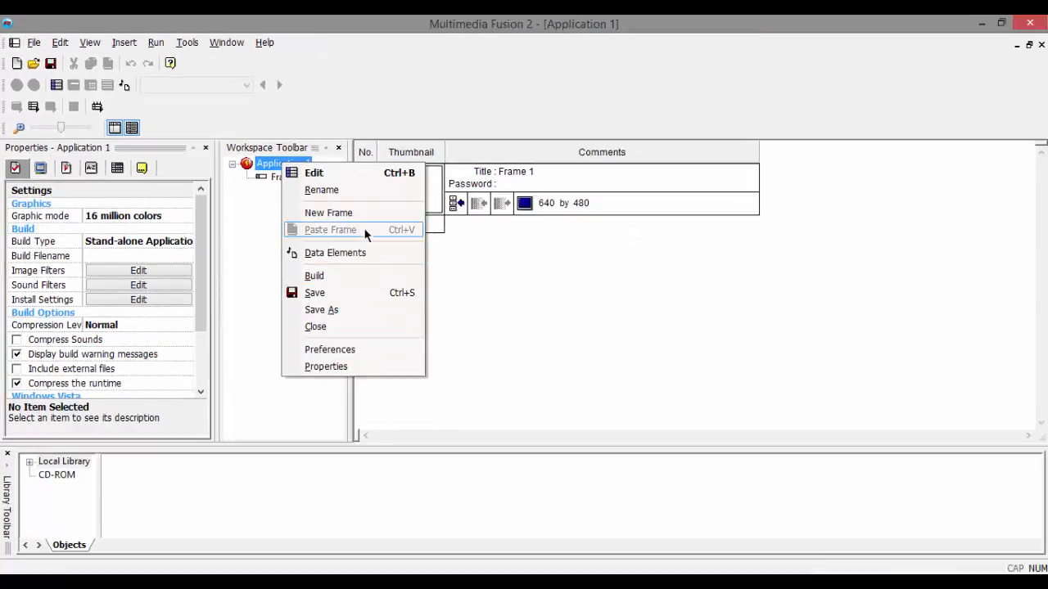
pyautogui.click(321, 189)
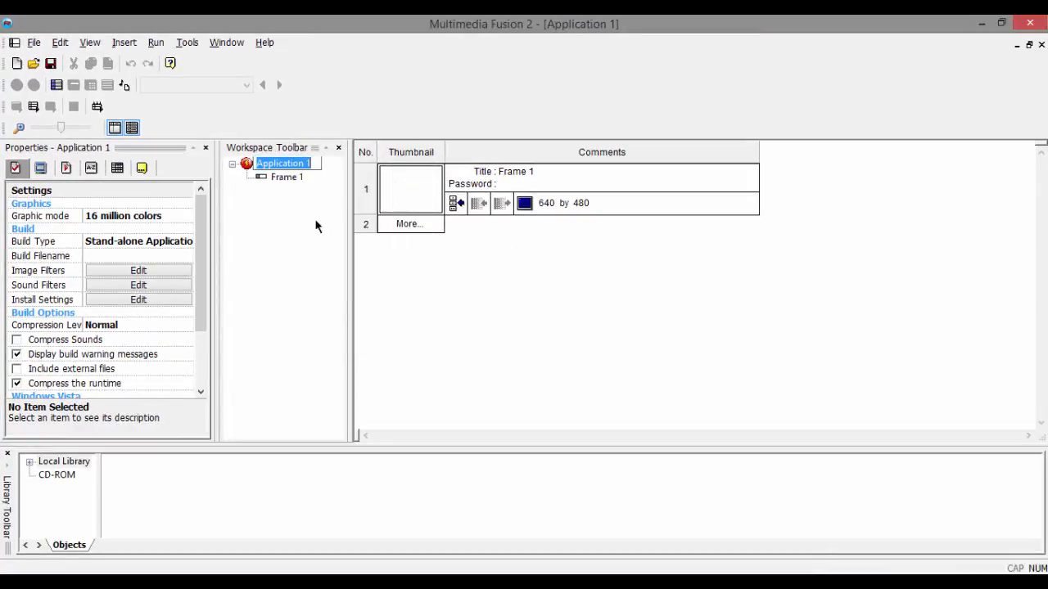
pyautogui.press('BackSpace')
pyautogui.write('Tuto')
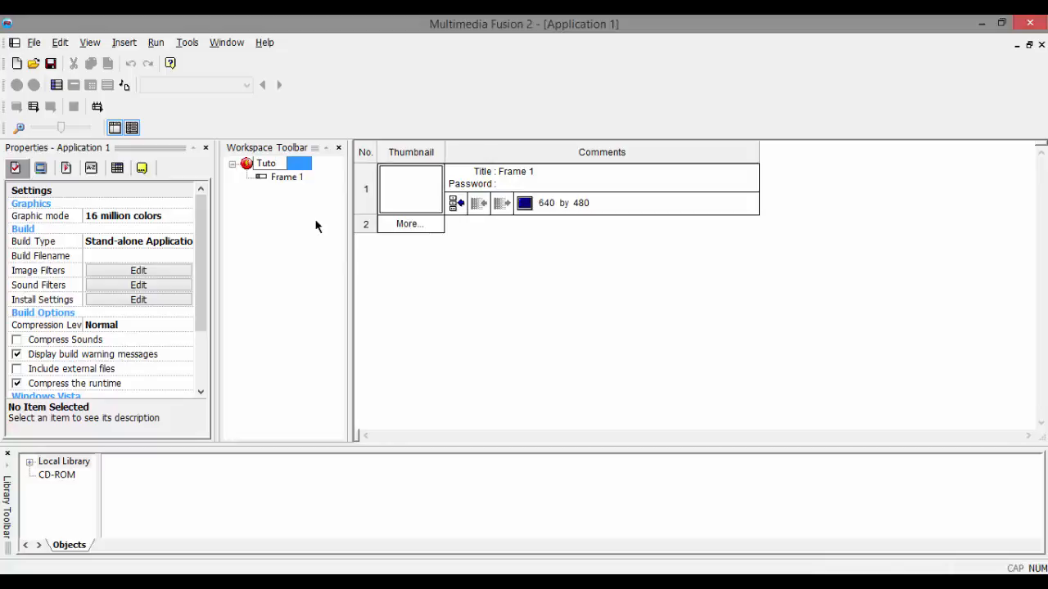
pyautogui.write('rial 1')
pyautogui.press('Return')
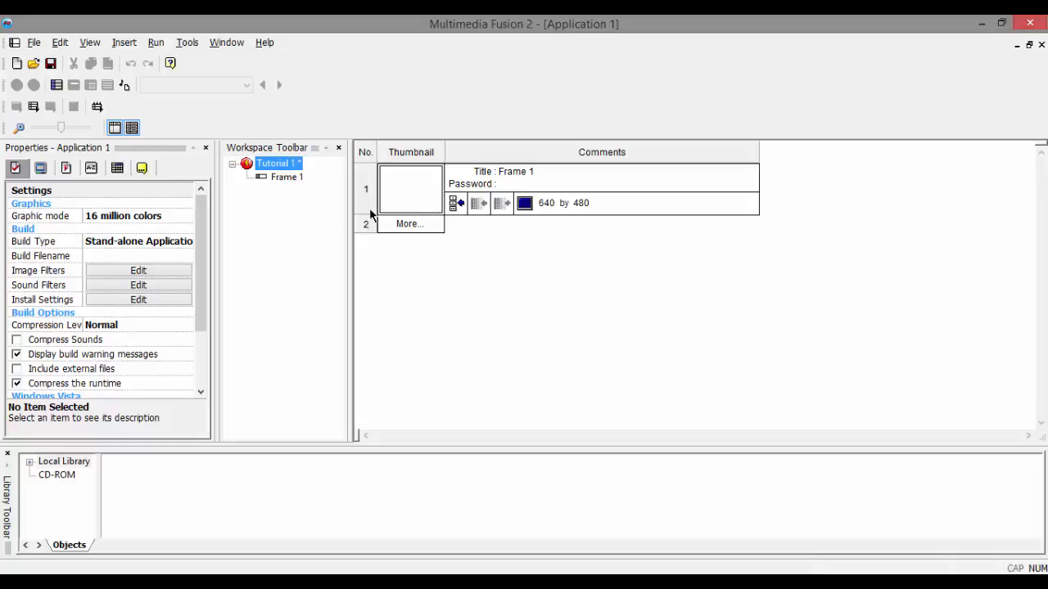
# Step: View Frame 1 in the frame editor and return to the storyboard of Tutorial 1
pyautogui.click(282, 177)
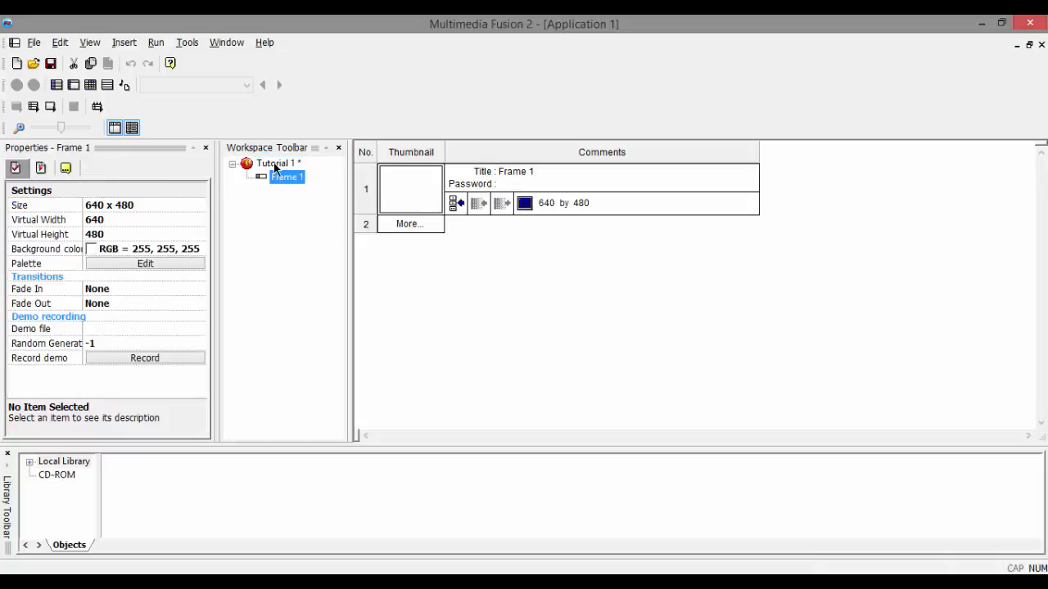
pyautogui.click(275, 165)
pyautogui.doubleClick(284, 177)
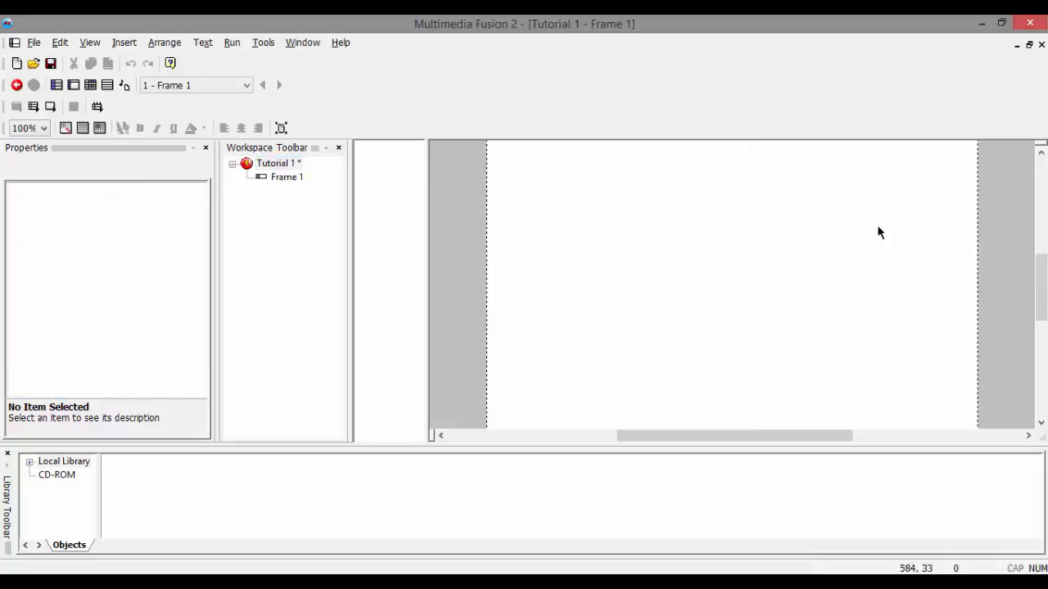
pyautogui.doubleClick(274, 165)
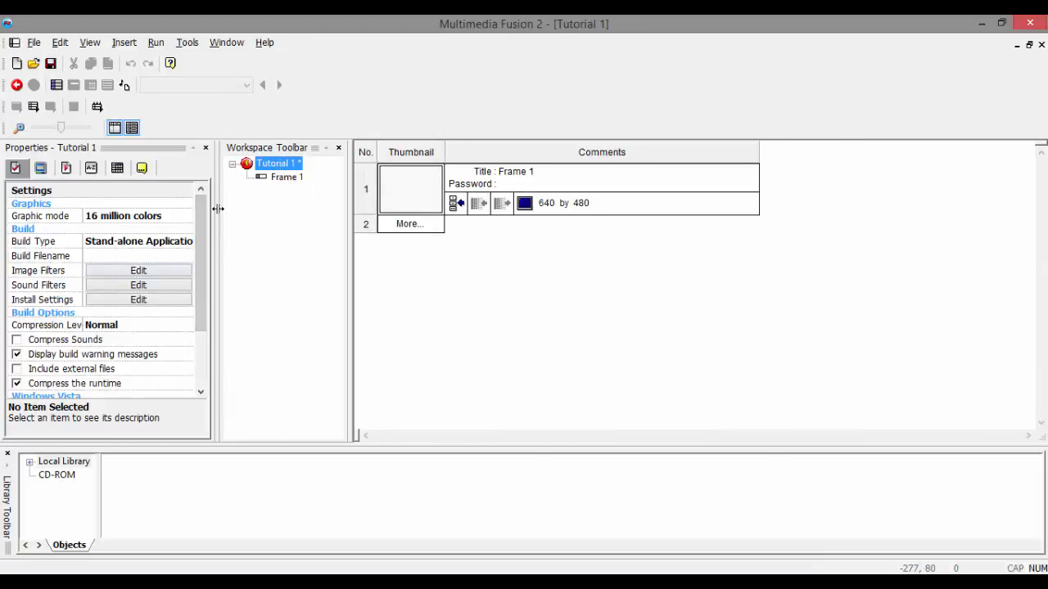
# Step: Widen the Properties panel and close the Library Toolbar
pyautogui.moveTo(218, 209); pyautogui.dragTo(287, 209)
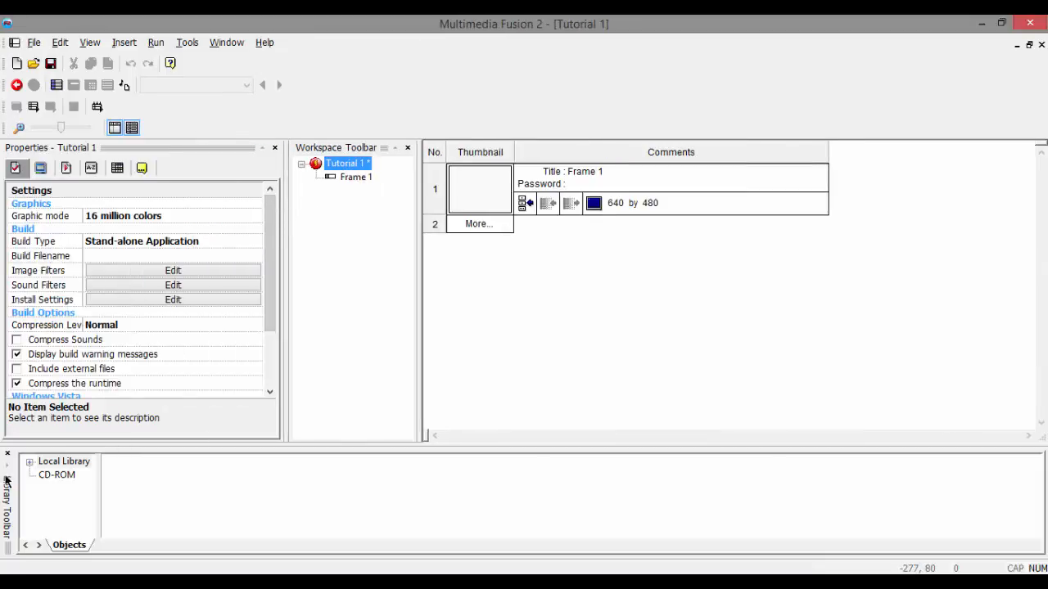
pyautogui.click(7, 453)
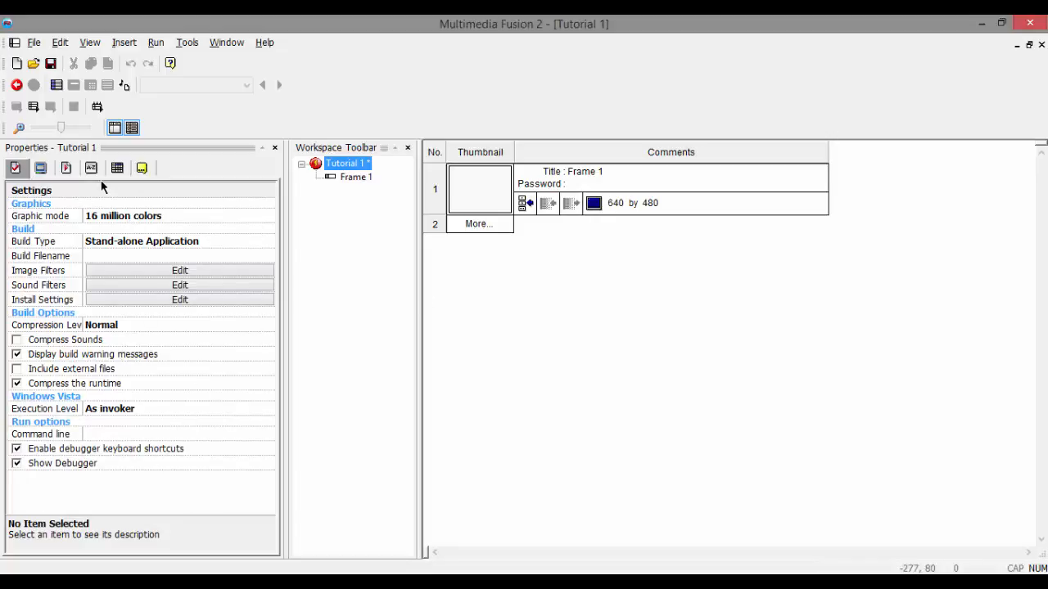
# Step: Review the application's Window, Runtime options, Values, Events and About properties
pyautogui.click(39, 169)
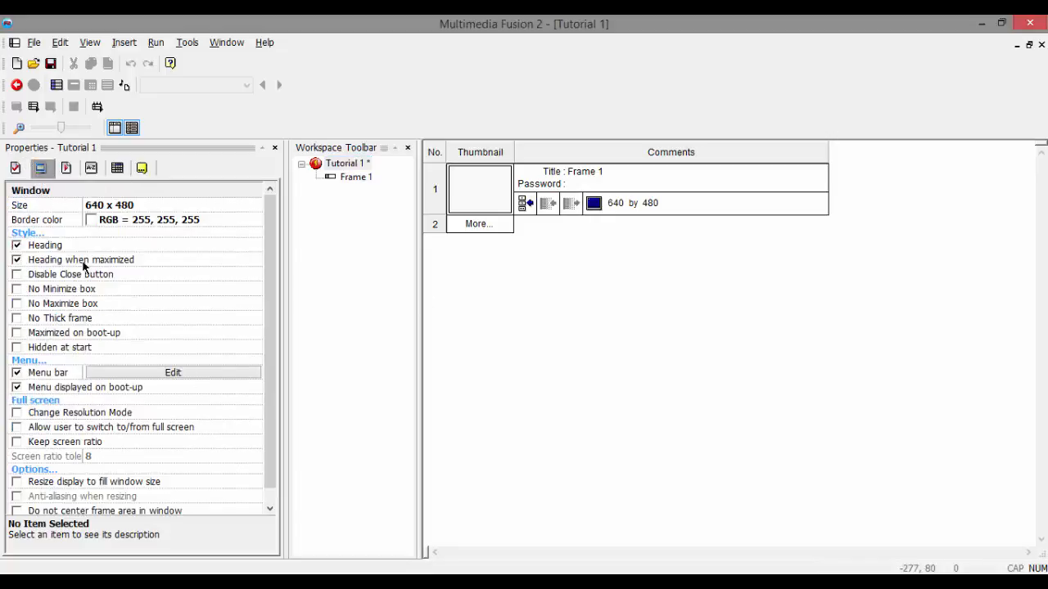
pyautogui.click(66, 167)
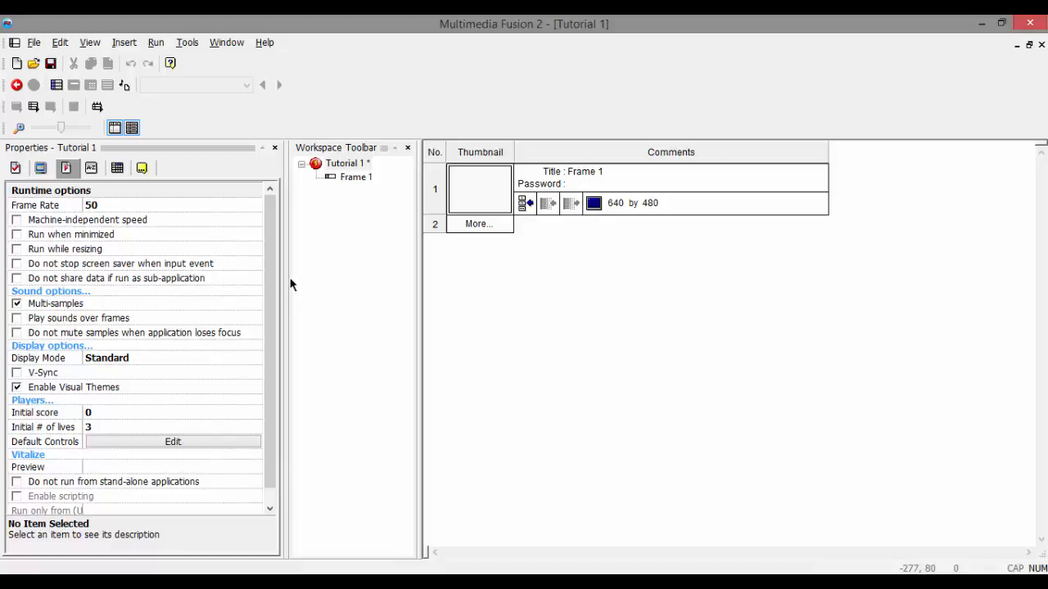
pyautogui.scroll(-1, 274, 354)
pyautogui.click(91, 168)
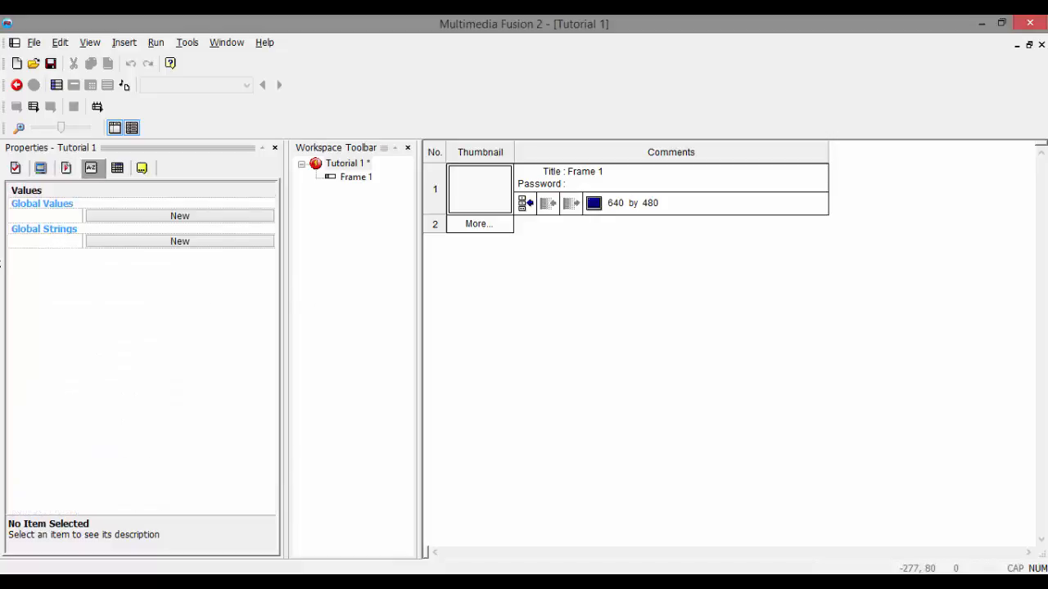
pyautogui.click(117, 167)
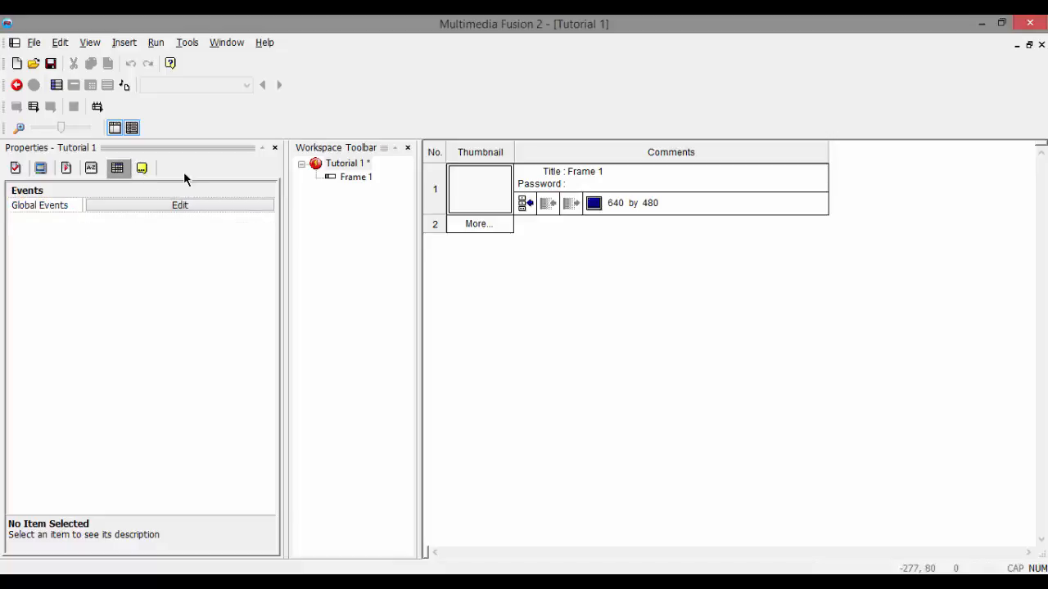
pyautogui.click(142, 169)
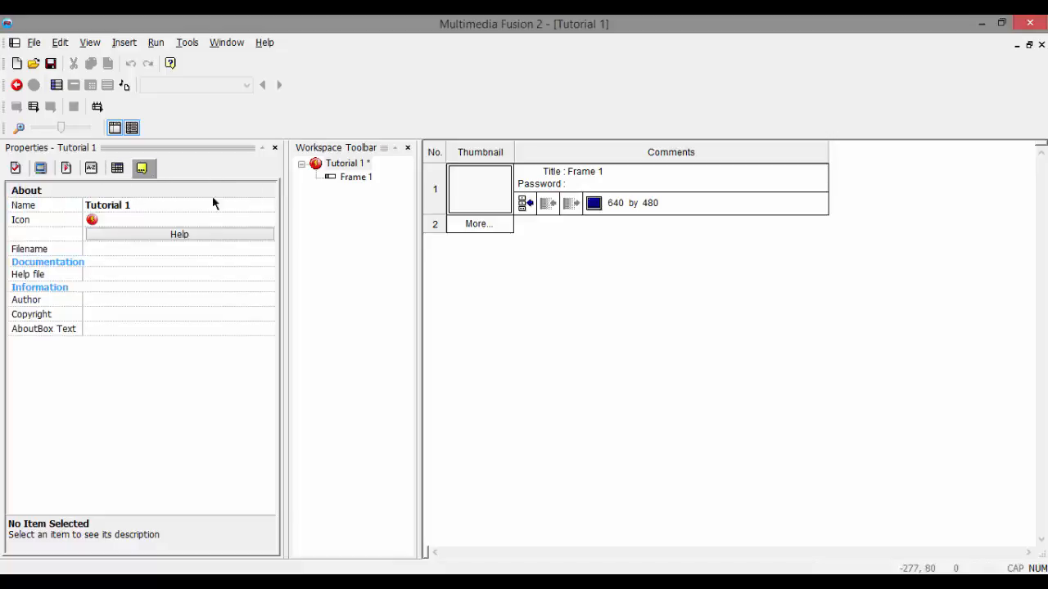
# Step: Try flipping the application's icon horizontally and vertically in the icon editor, and discard the changes
pyautogui.click(93, 219)
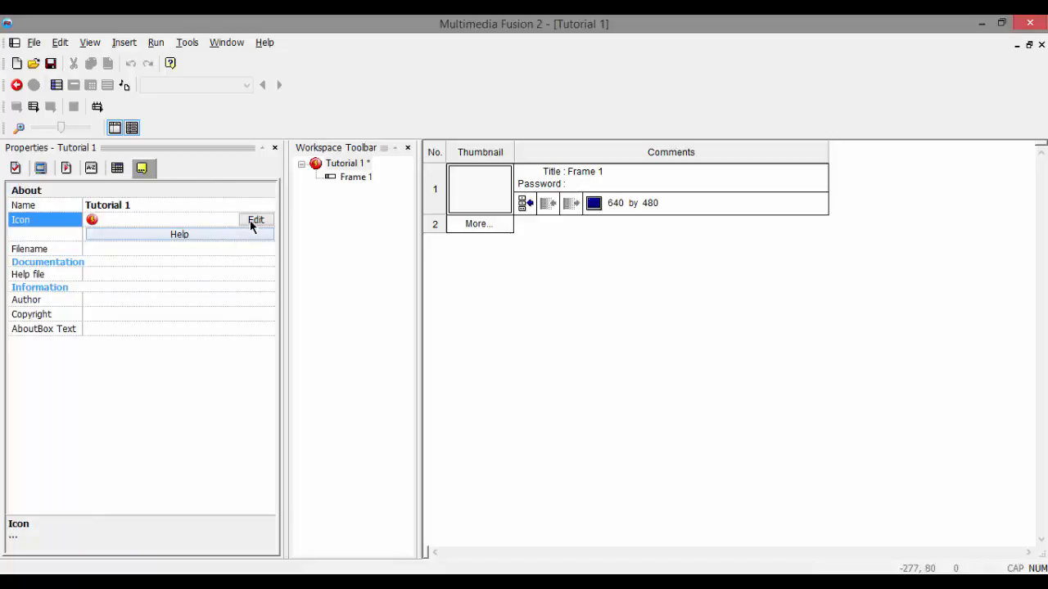
pyautogui.click(254, 219)
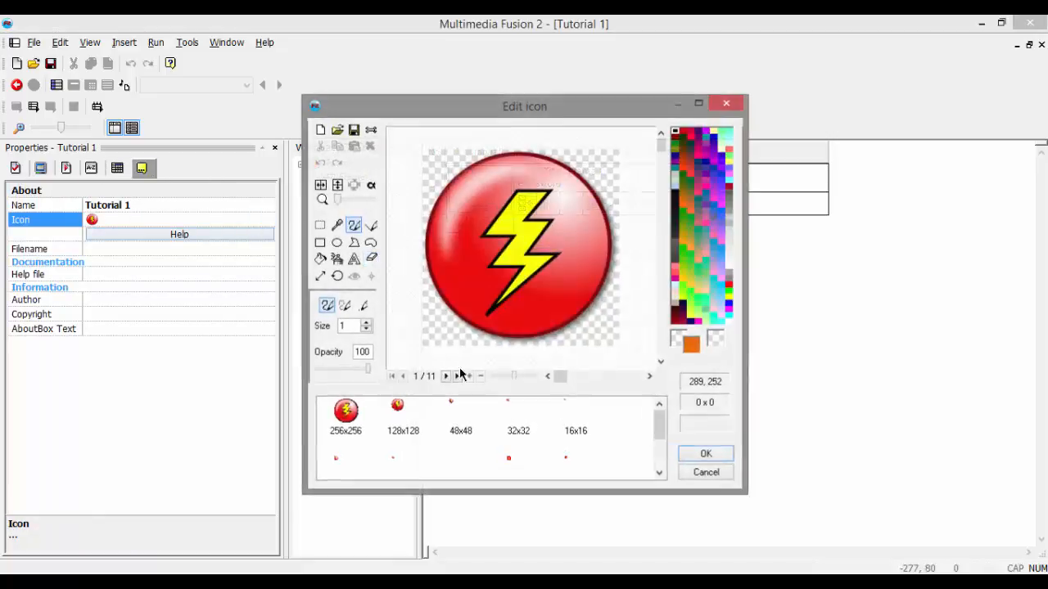
pyautogui.click(320, 185)
pyautogui.click(320, 185)
pyautogui.click(338, 185)
pyautogui.click(340, 188)
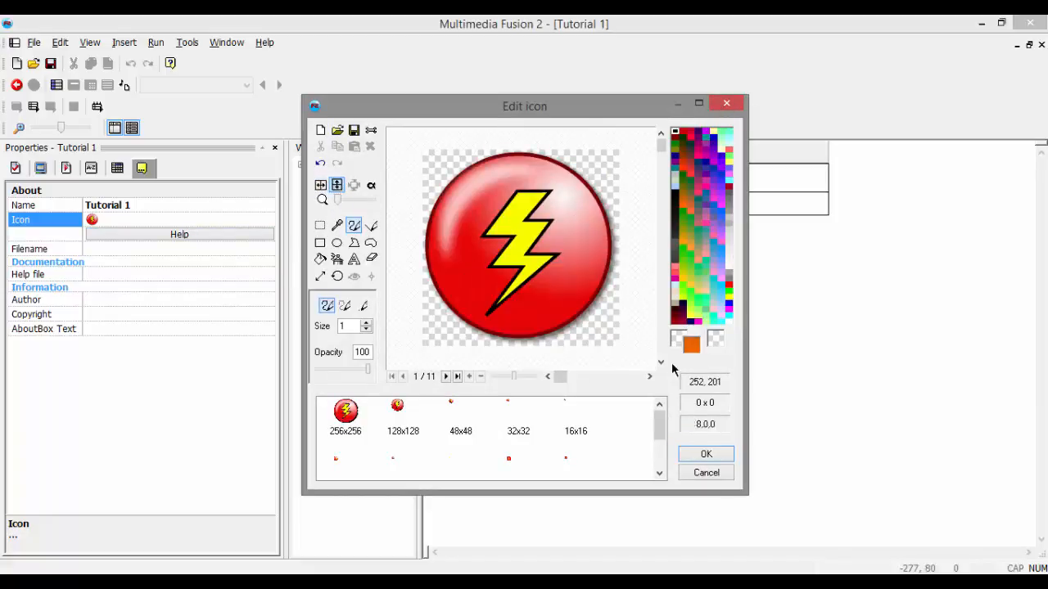
pyautogui.click(709, 475)
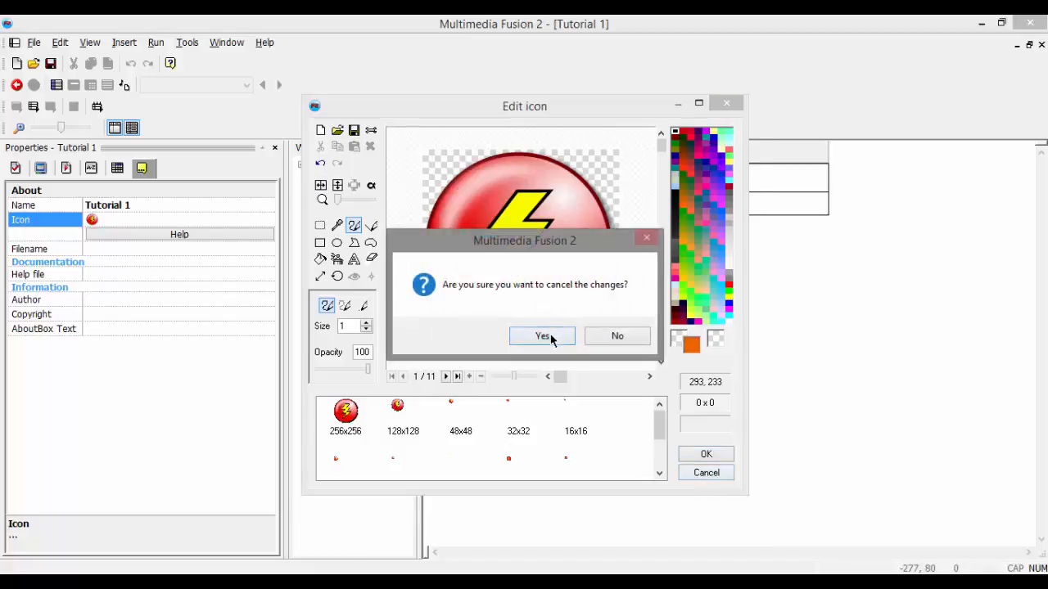
pyautogui.click(610, 337)
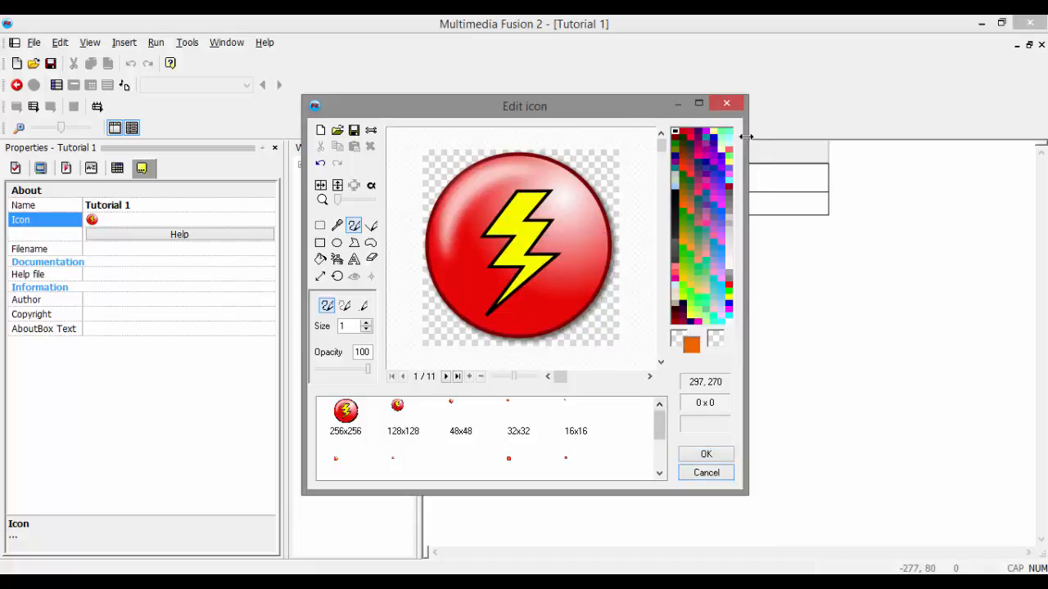
pyautogui.click(725, 104)
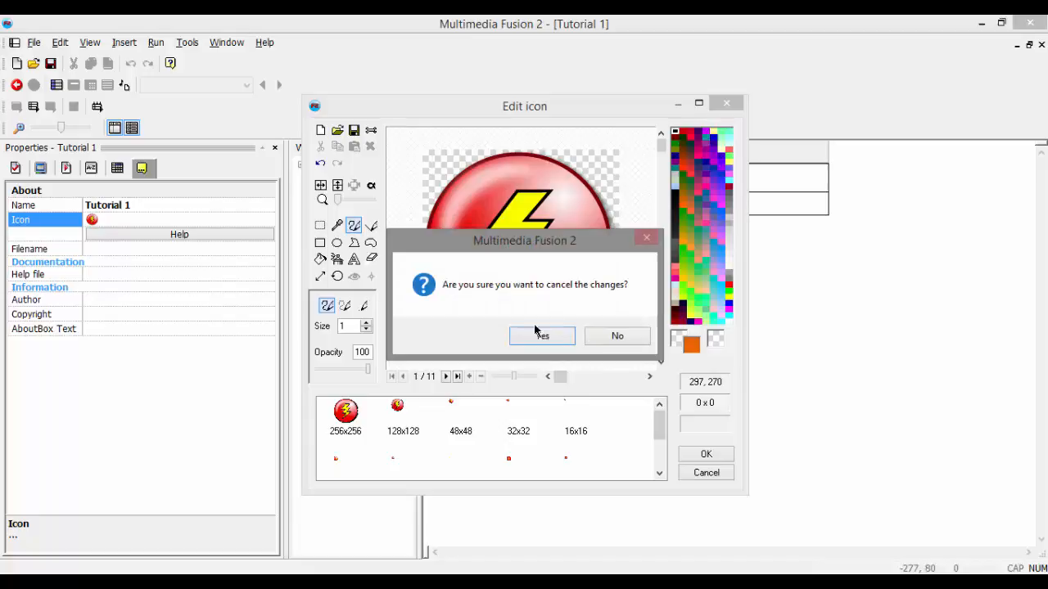
pyautogui.click(603, 336)
pyautogui.click(726, 104)
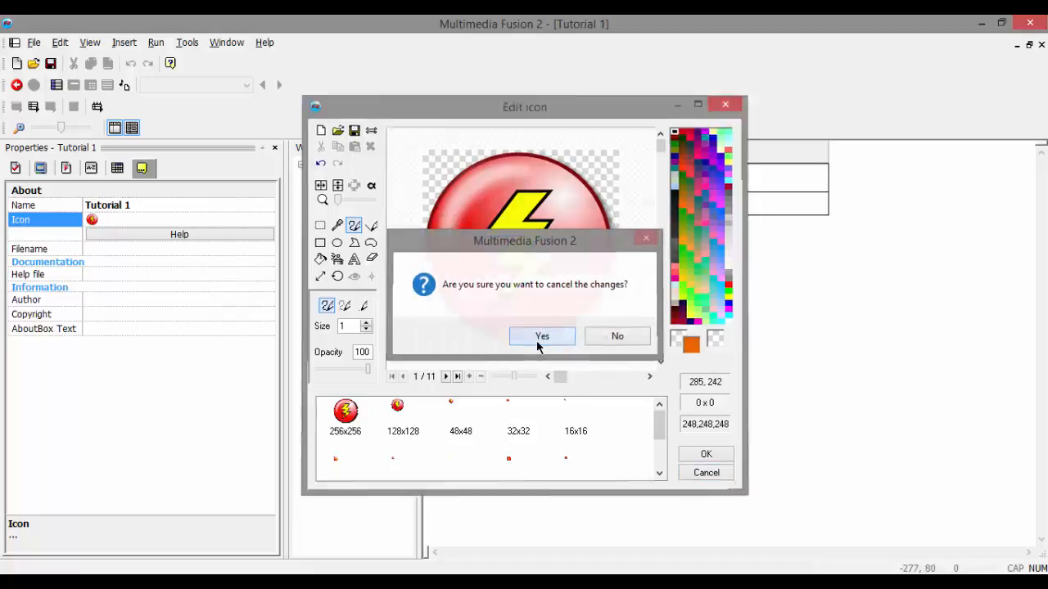
pyautogui.click(530, 338)
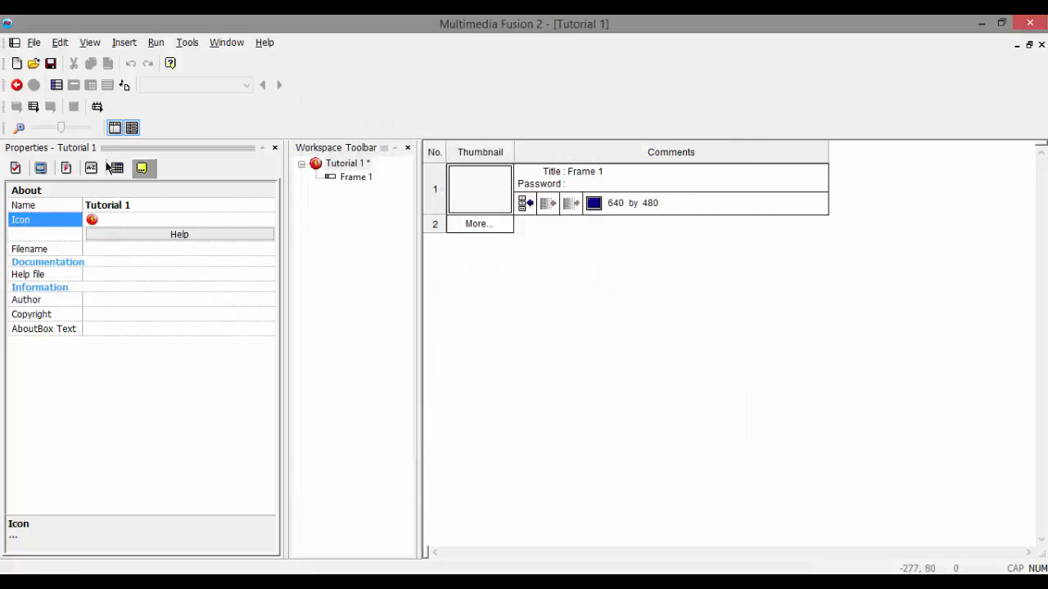
# Step: Open the application's window size for editing in its Window properties
pyautogui.click(41, 168)
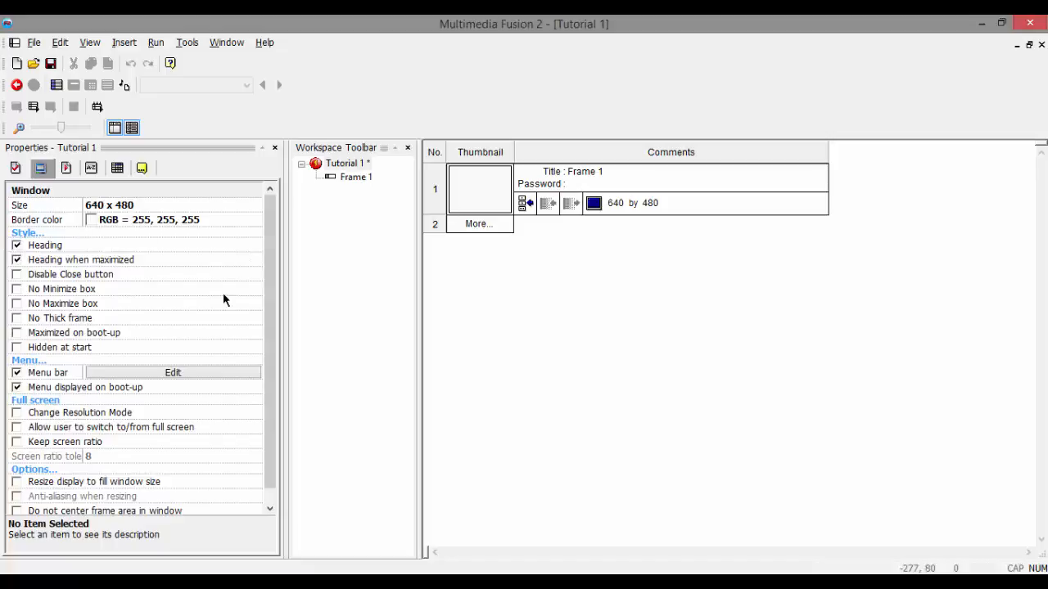
pyautogui.click(88, 204)
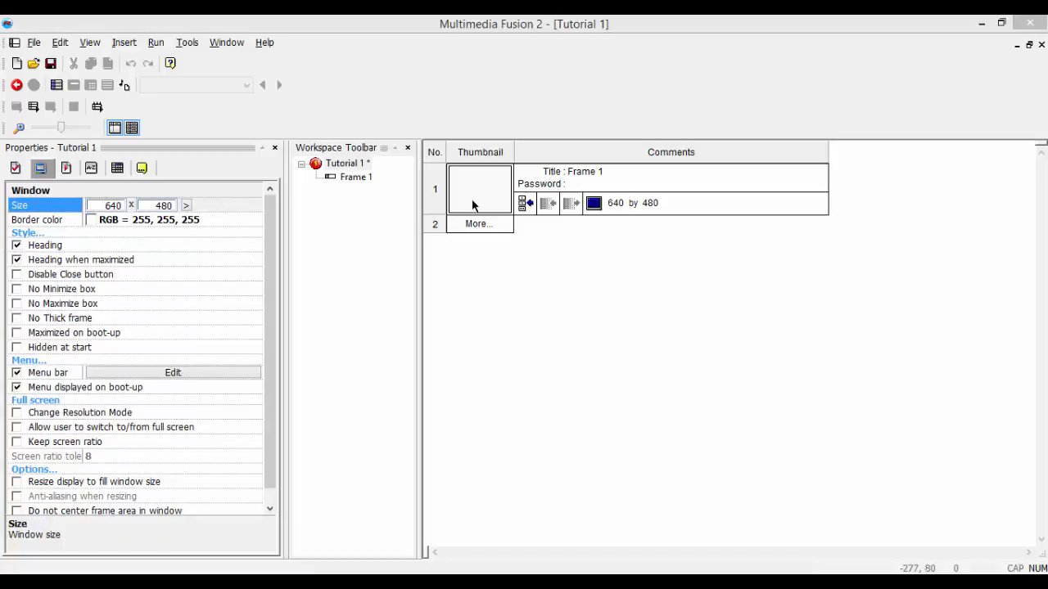
pyautogui.click(392, 242)
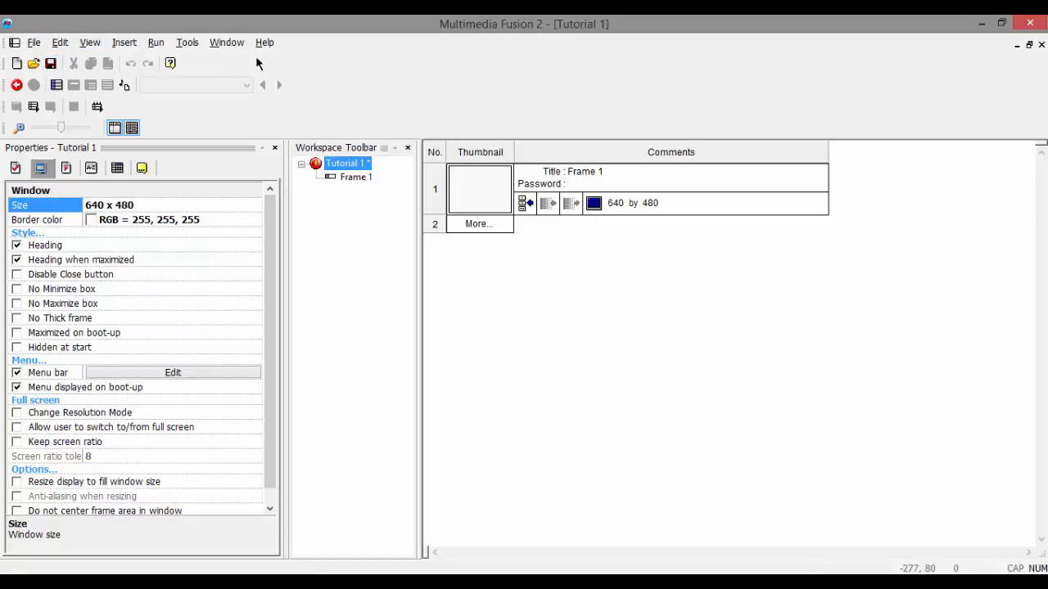
# Step: Run the application to preview its window, move the window around the screen, and close it
pyautogui.click(155, 47)
pyautogui.click(150, 78)
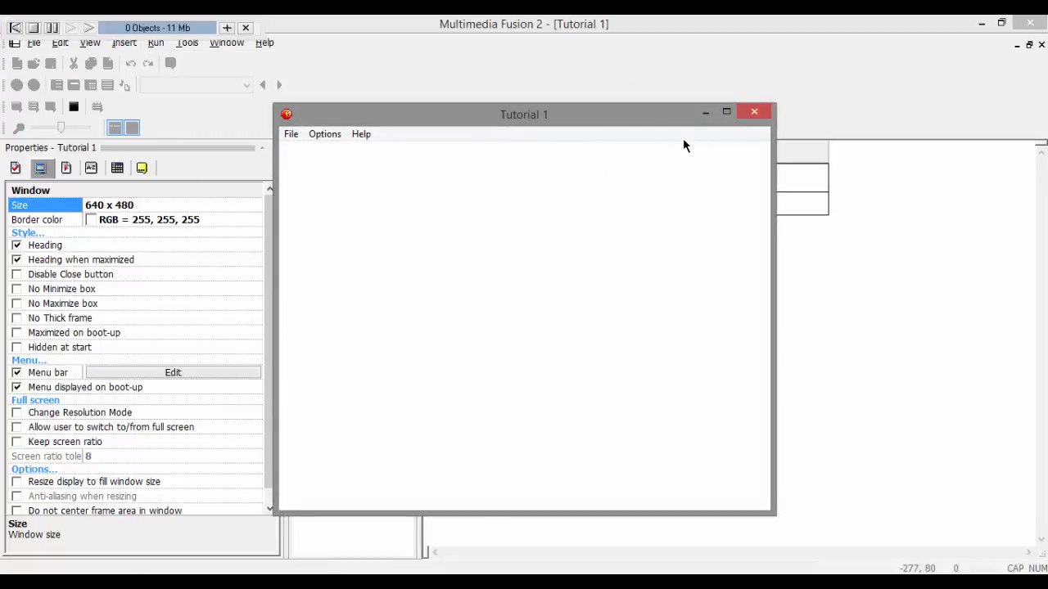
pyautogui.moveTo(540, 121); pyautogui.dragTo(517, 127)
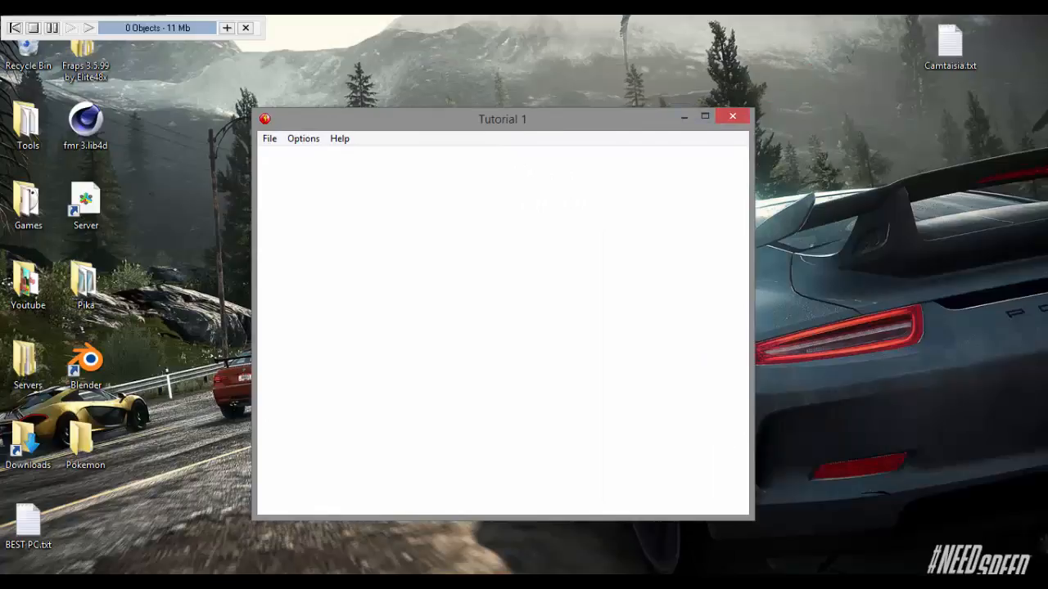
pyautogui.hotkey('alt', 'F4')
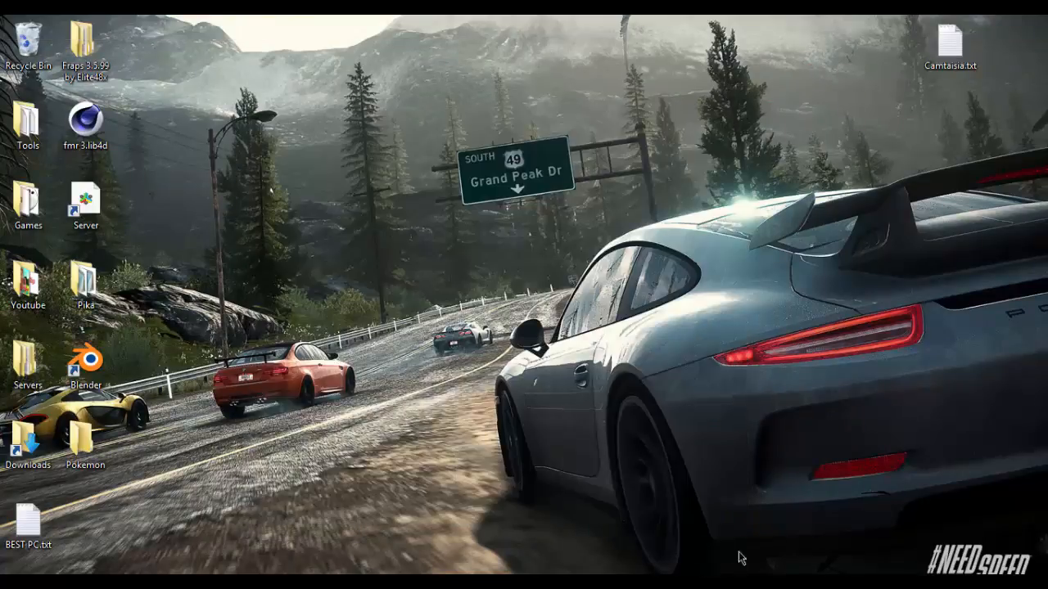
pyautogui.click(319, 586)
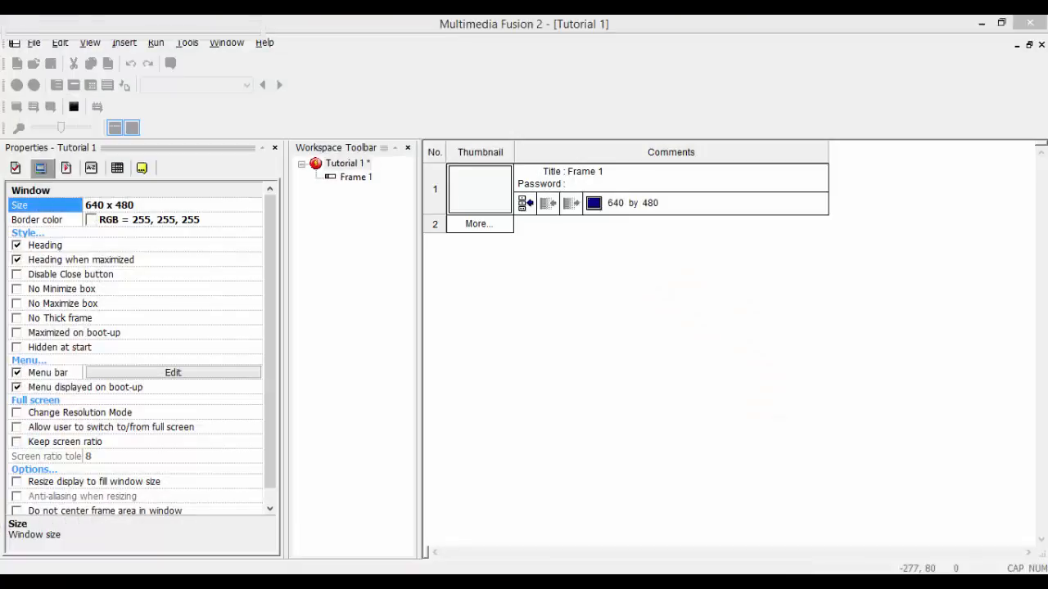
pyautogui.click(683, 585)
pyautogui.moveTo(520, 120); pyautogui.dragTo(521, 92)
pyautogui.click(318, 584)
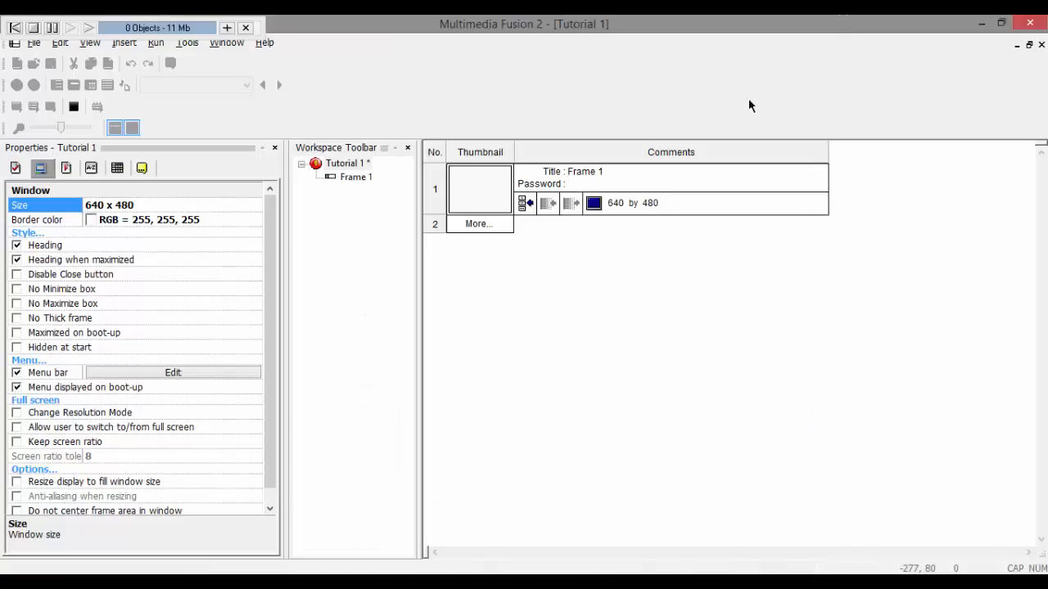
pyautogui.click(684, 585)
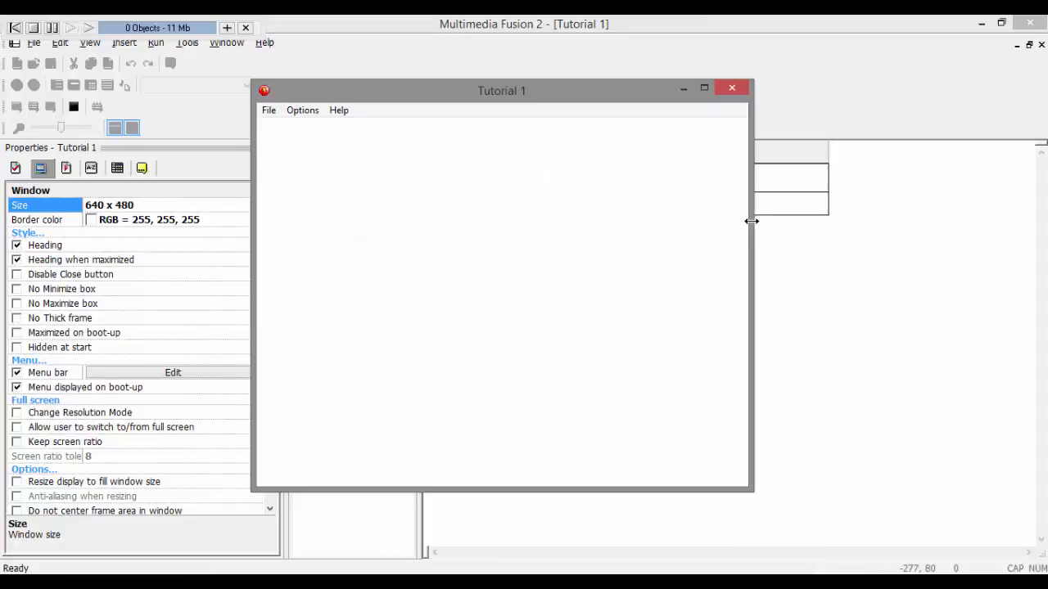
pyautogui.click(723, 94)
# Step: Open Frame 1 in the frame editor and display its properties
pyautogui.doubleClick(490, 190)
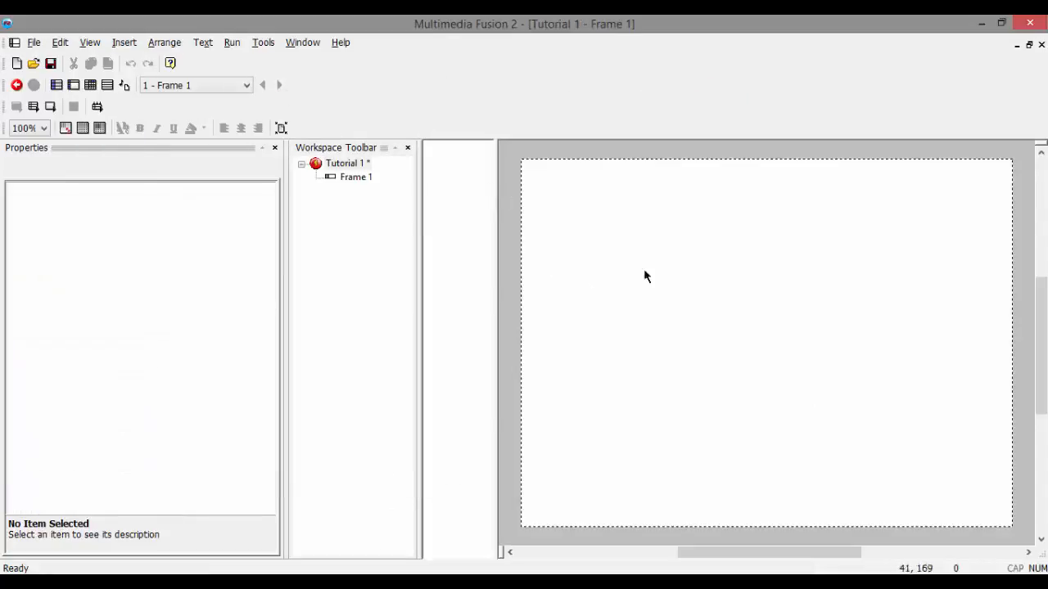
pyautogui.click(356, 177)
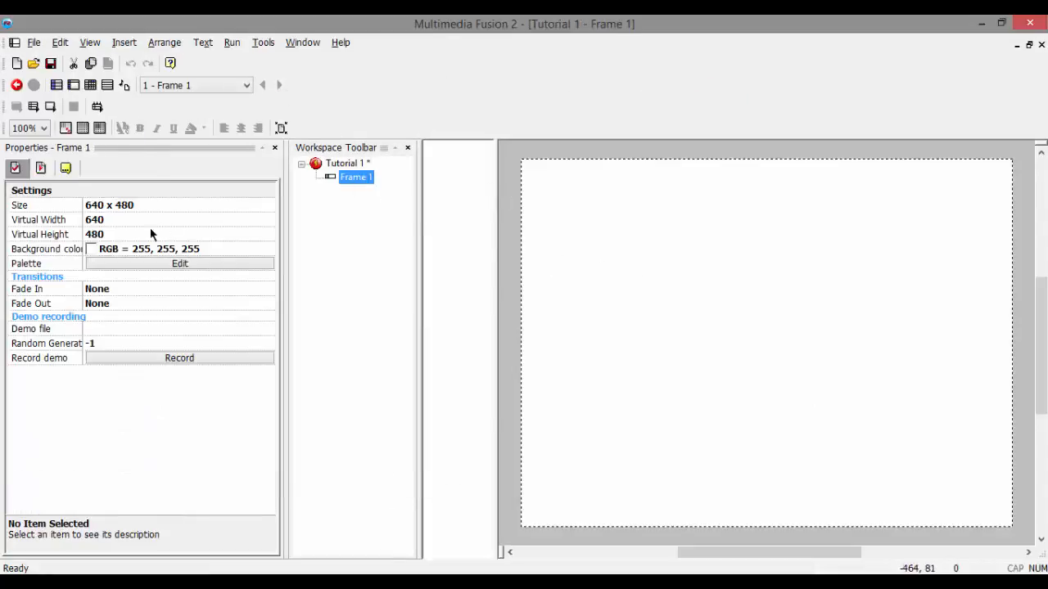
# Step: Set Frame 1's background color to green (RGB 0, 147, 0), run the application in a maximized window, and close it
pyautogui.click(103, 249)
pyautogui.click(136, 264)
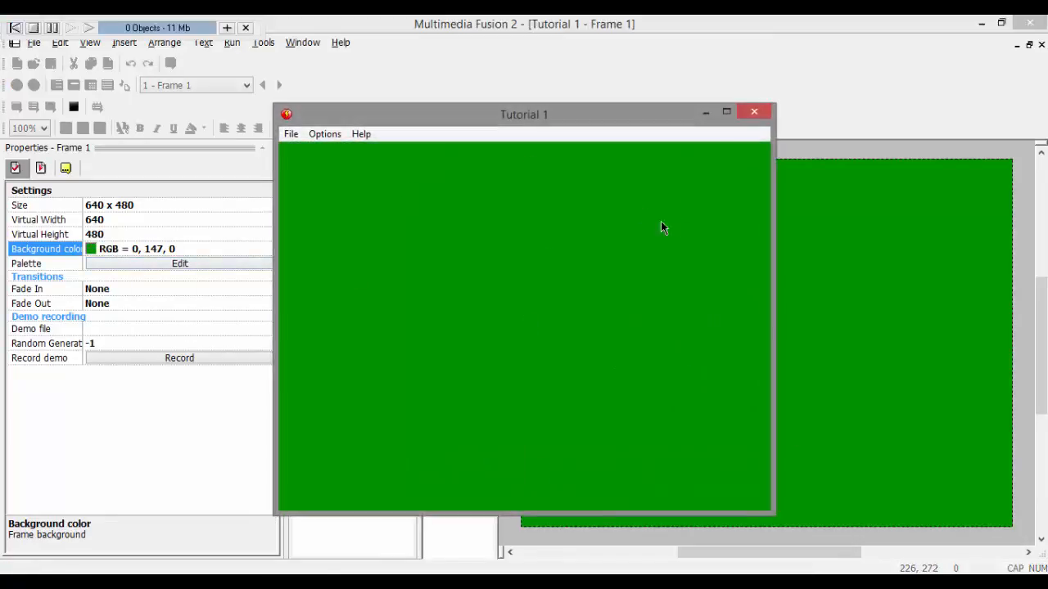
pyautogui.click(728, 112)
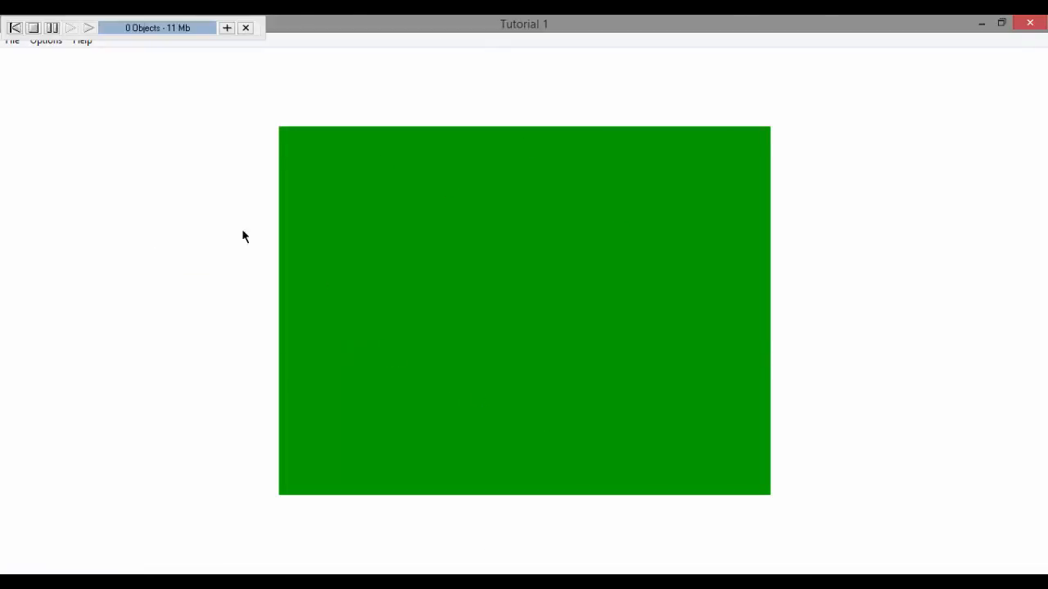
pyautogui.click(1030, 23)
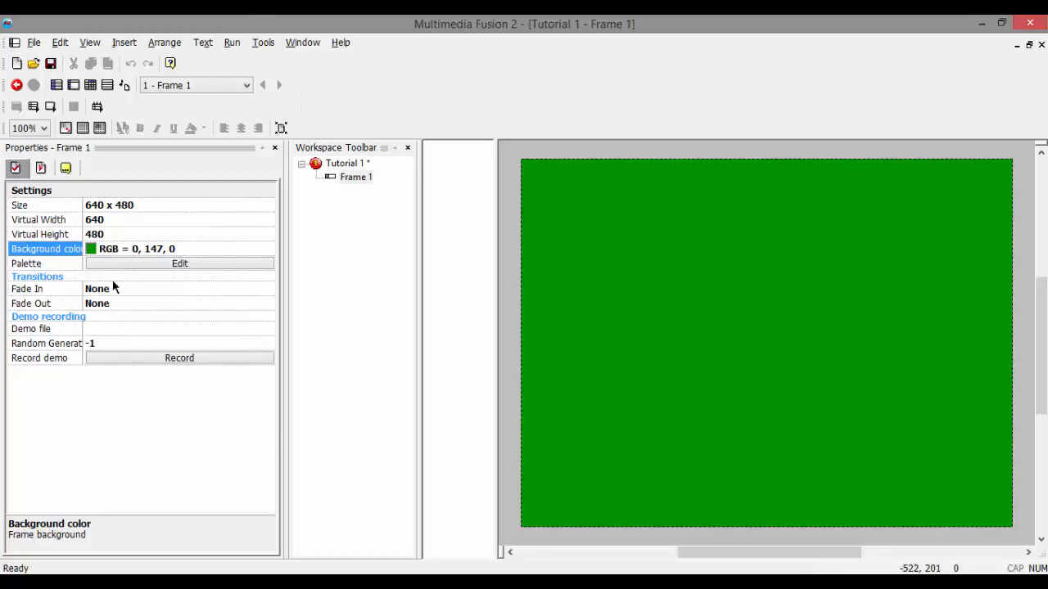
# Step: Set the Tutorial 1 application's window size to 1280 x 720 and apply the new size to the frame
pyautogui.click(344, 164)
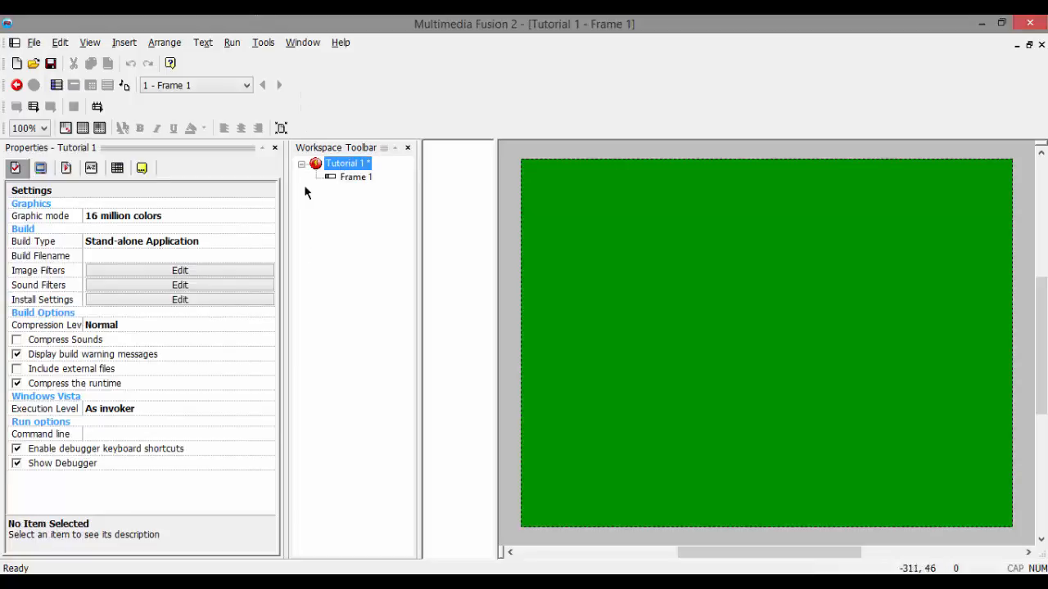
pyautogui.click(69, 170)
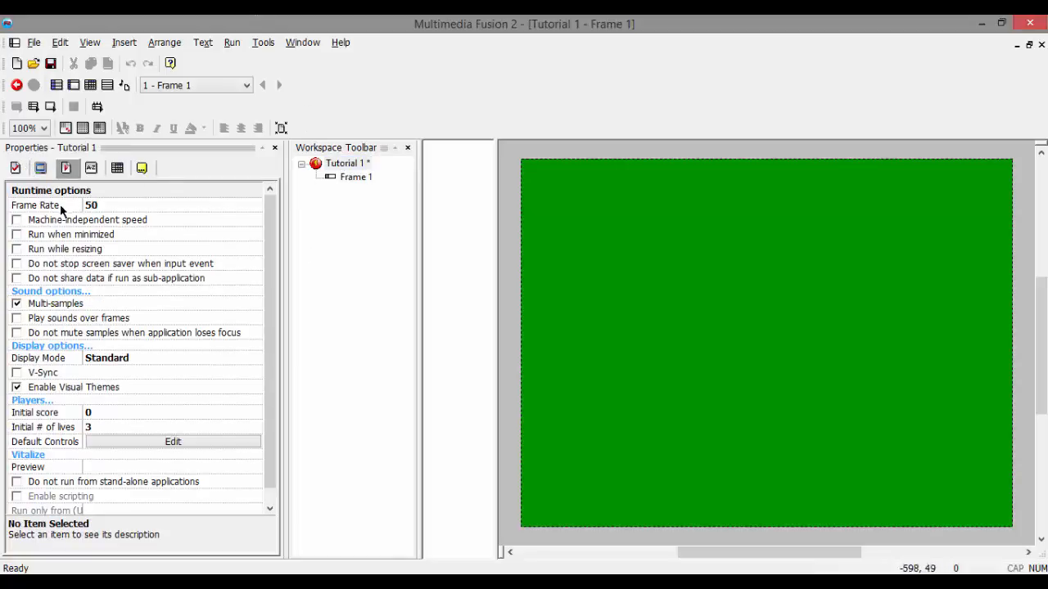
pyautogui.click(41, 168)
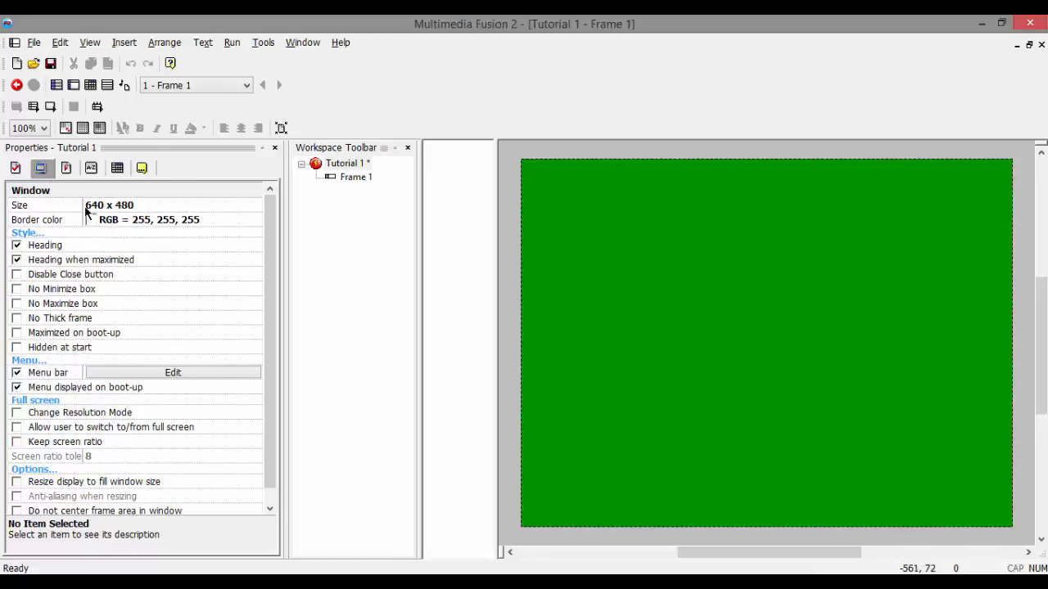
pyautogui.click(100, 209)
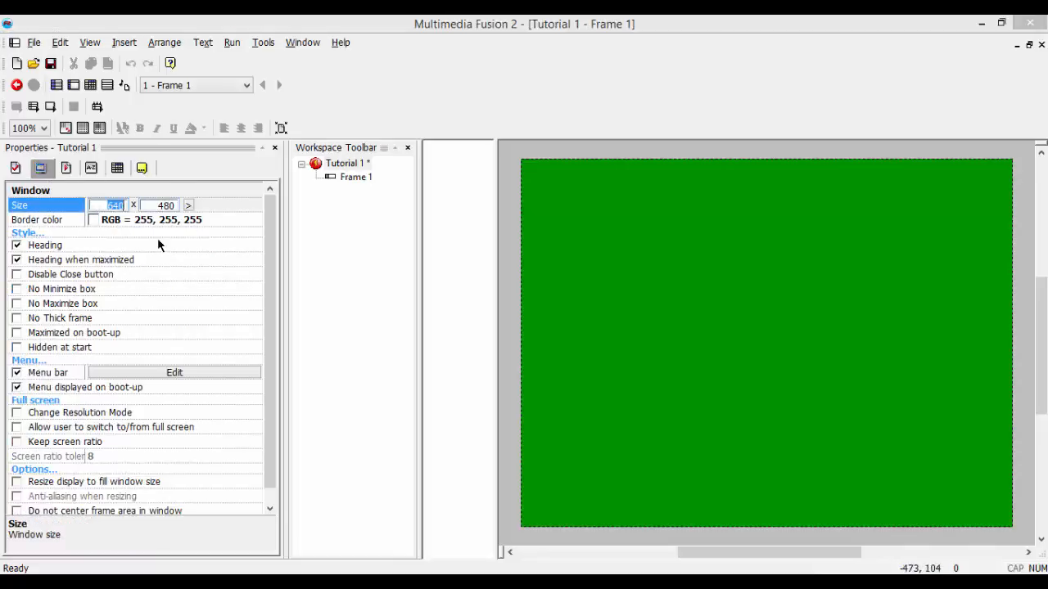
pyautogui.write('1280')
pyautogui.press('Tab')
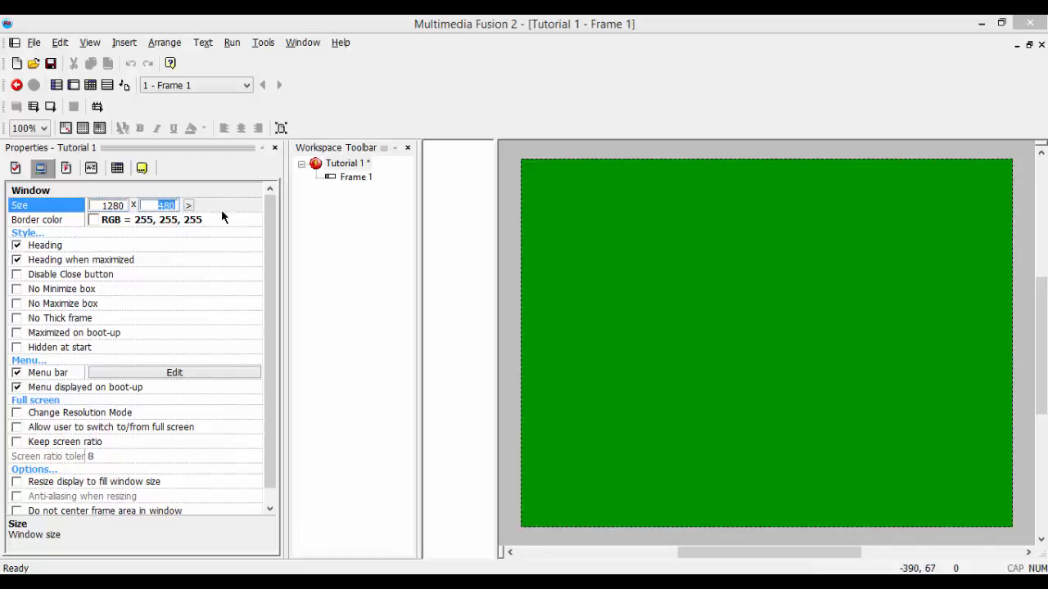
pyautogui.write('720')
pyautogui.click(513, 172)
pyautogui.click(594, 335)
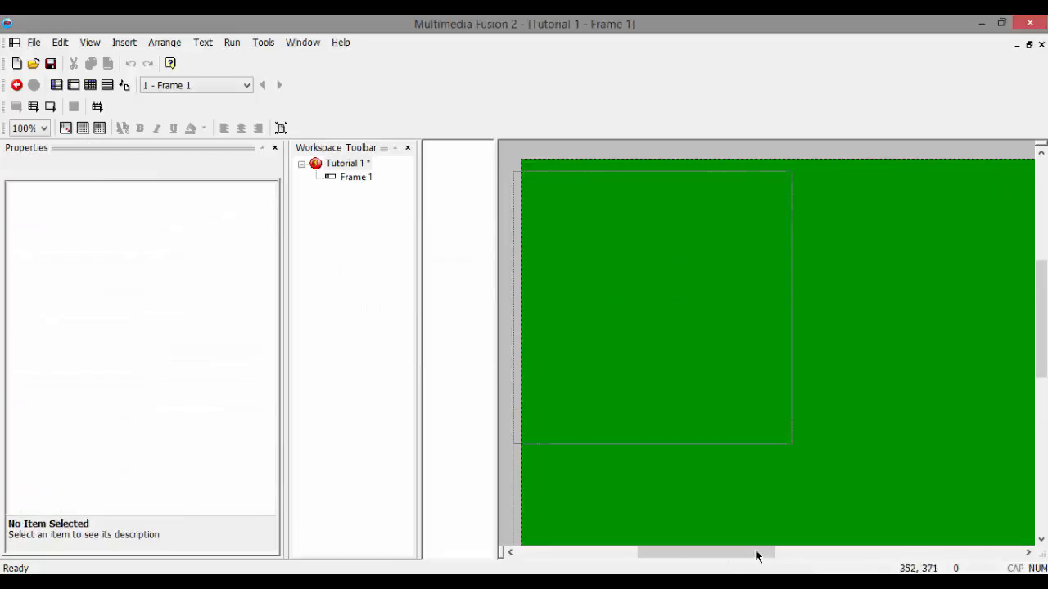
# Step: Set the frame editor's zoom to 50%
pyautogui.moveTo(720, 555); pyautogui.dragTo(432, 388)
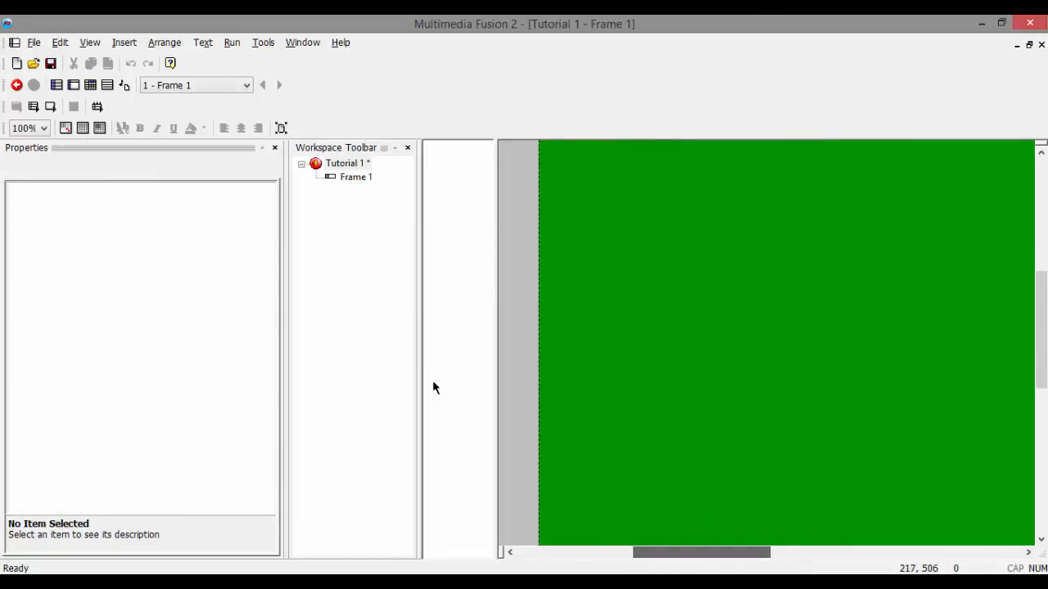
pyautogui.click(90, 43)
pyautogui.moveTo(131, 62)
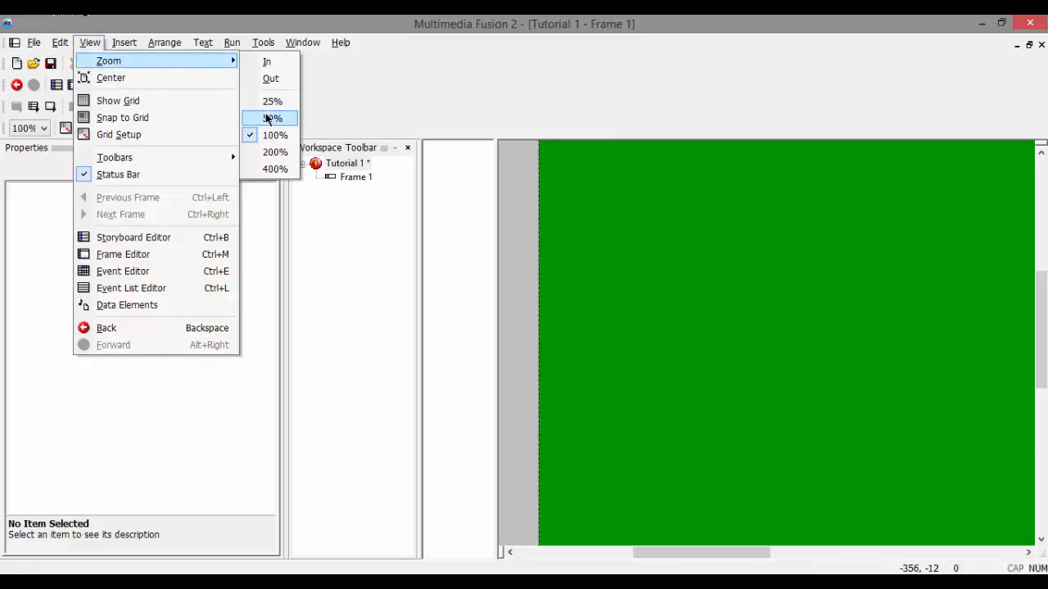
pyautogui.click(271, 117)
pyautogui.moveTo(723, 553)
pyautogui.mouseDown()
pyautogui.moveTo(843, 547)
pyautogui.moveTo(778, 536)
pyautogui.moveTo(778, 552)
pyautogui.moveTo(726, 546)
pyautogui.mouseUp()
# Step: Run the application to preview its window at full screen size, dismiss the debugger, and close the preview
pyautogui.press('F8')
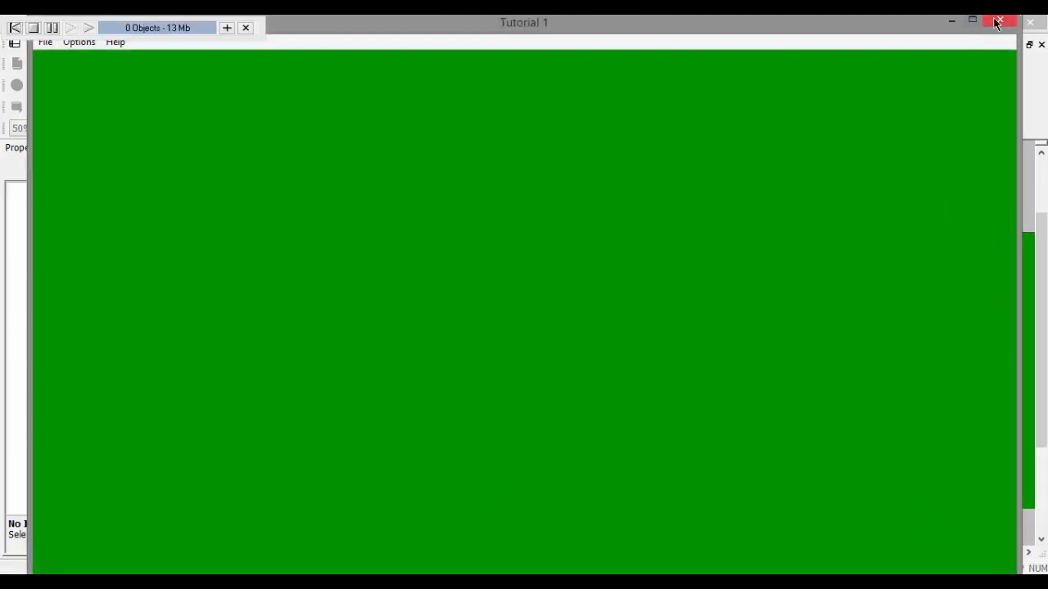
pyautogui.click(976, 22)
pyautogui.click(1000, 25)
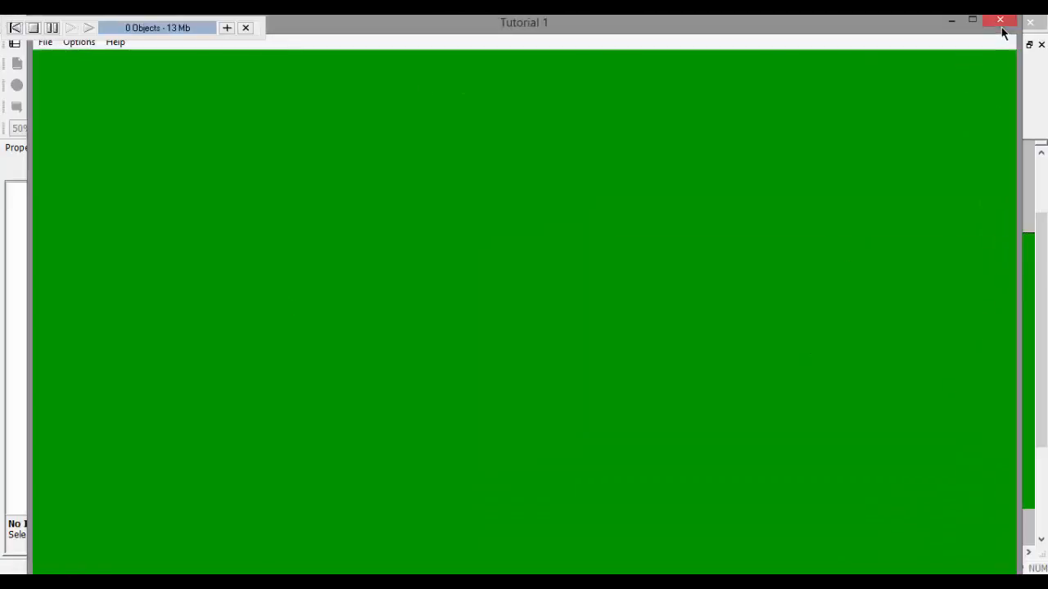
pyautogui.click(976, 21)
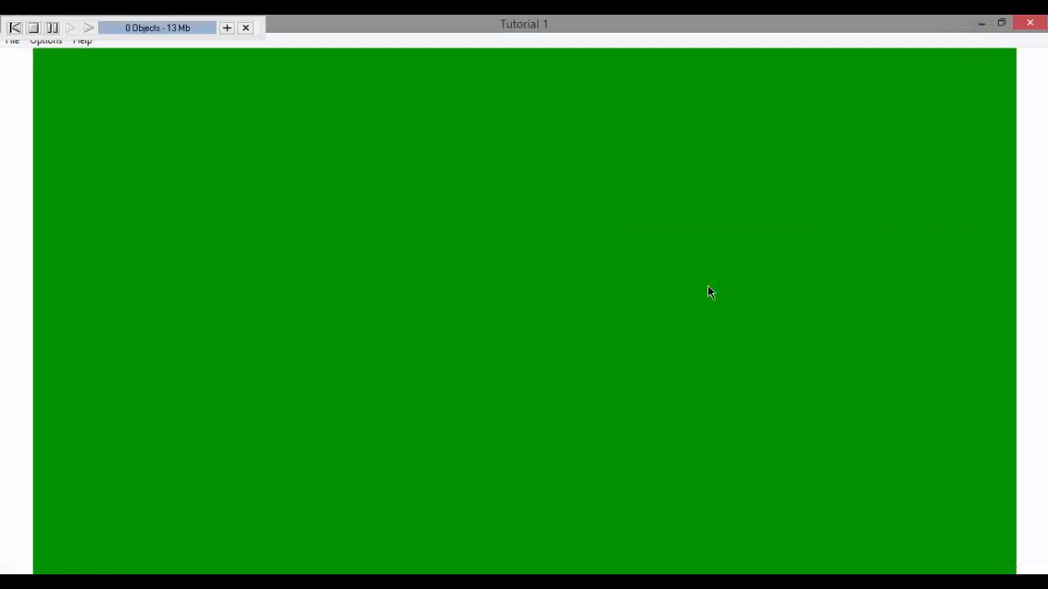
pyautogui.click(245, 28)
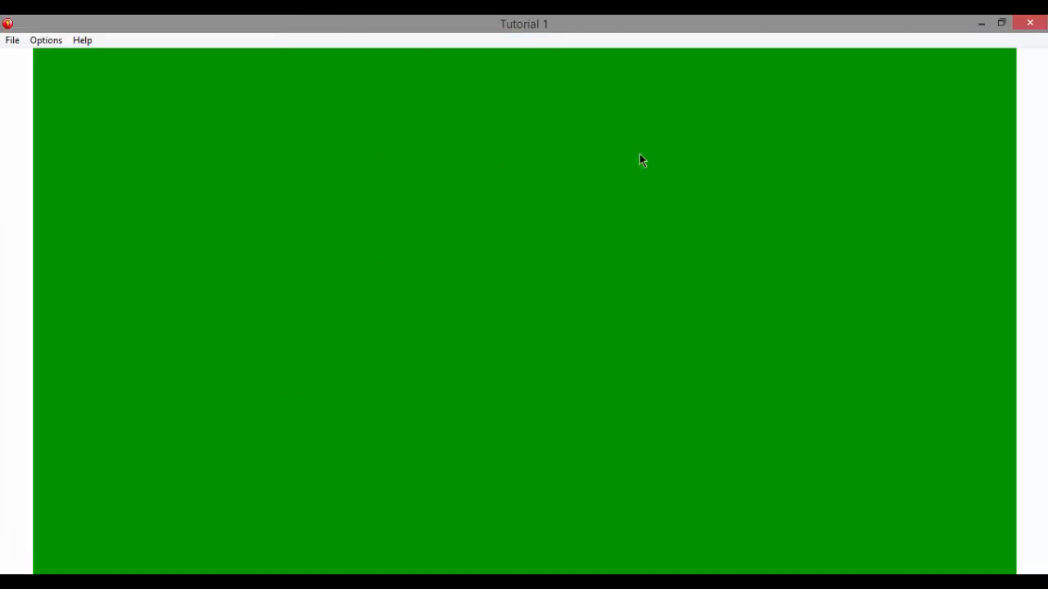
pyautogui.click(1025, 25)
# Step: Narrow the Properties and Workspace Toolbar areas to give the frame editor more room
pyautogui.moveTo(629, 556)
pyautogui.mouseDown()
pyautogui.moveTo(676, 554)
pyautogui.moveTo(635, 554)
pyautogui.mouseUp()
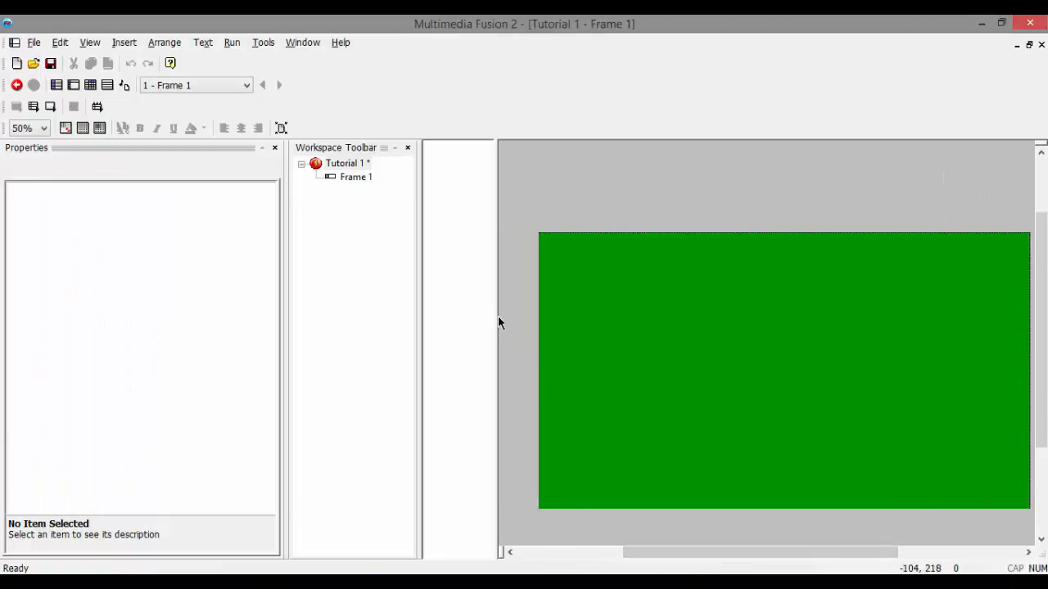
pyautogui.moveTo(418, 212); pyautogui.dragTo(370, 217)
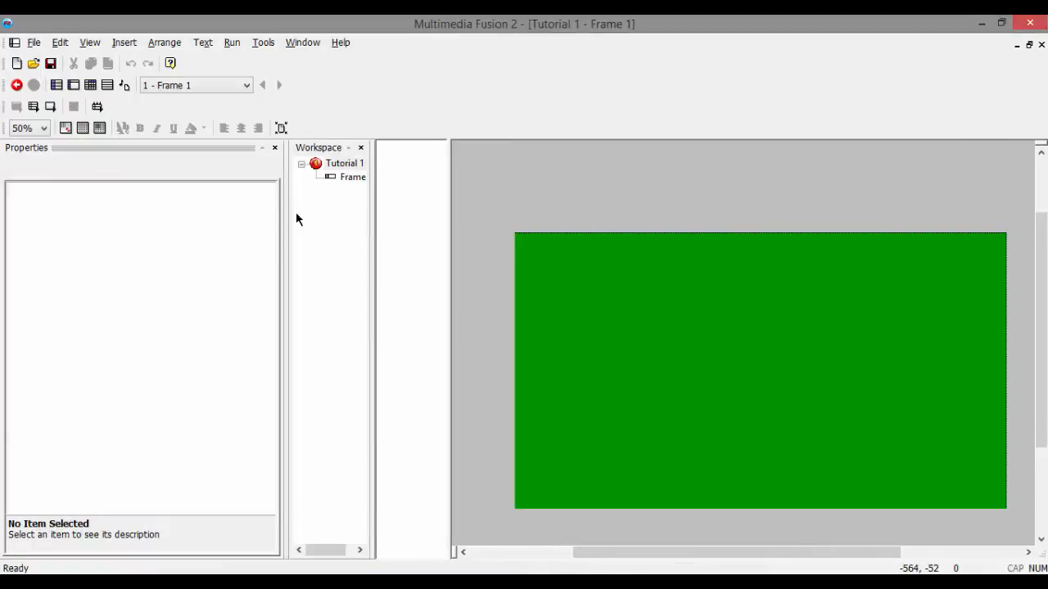
pyautogui.moveTo(284, 214); pyautogui.dragTo(197, 213)
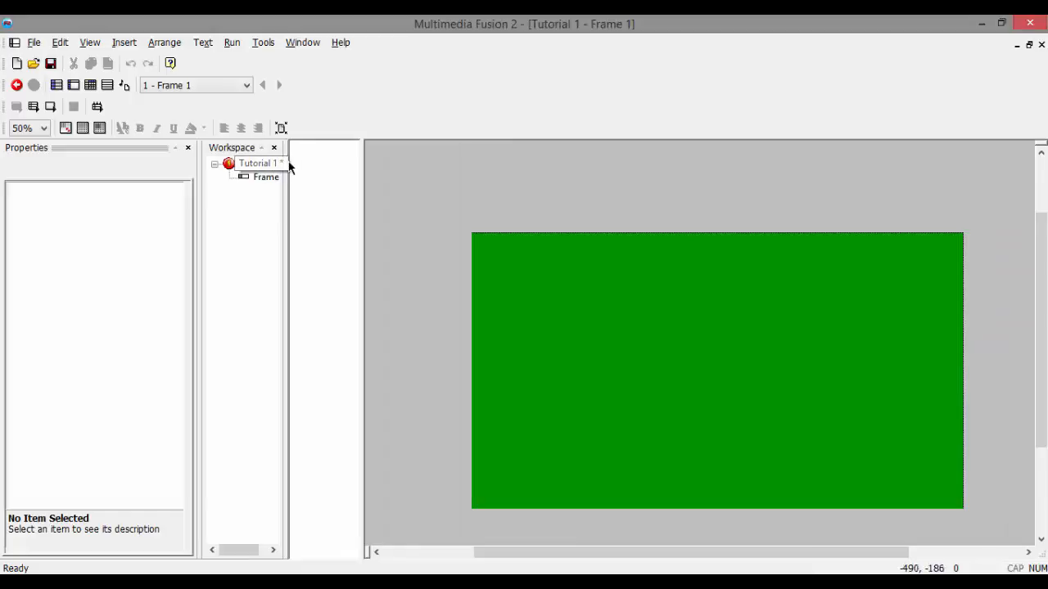
pyautogui.moveTo(284, 161); pyautogui.dragTo(302, 163)
# Step: Set Frame 1's background color to turquoise (RGB 17, 198, 193) and add that color to the custom colors
pyautogui.click(266, 176)
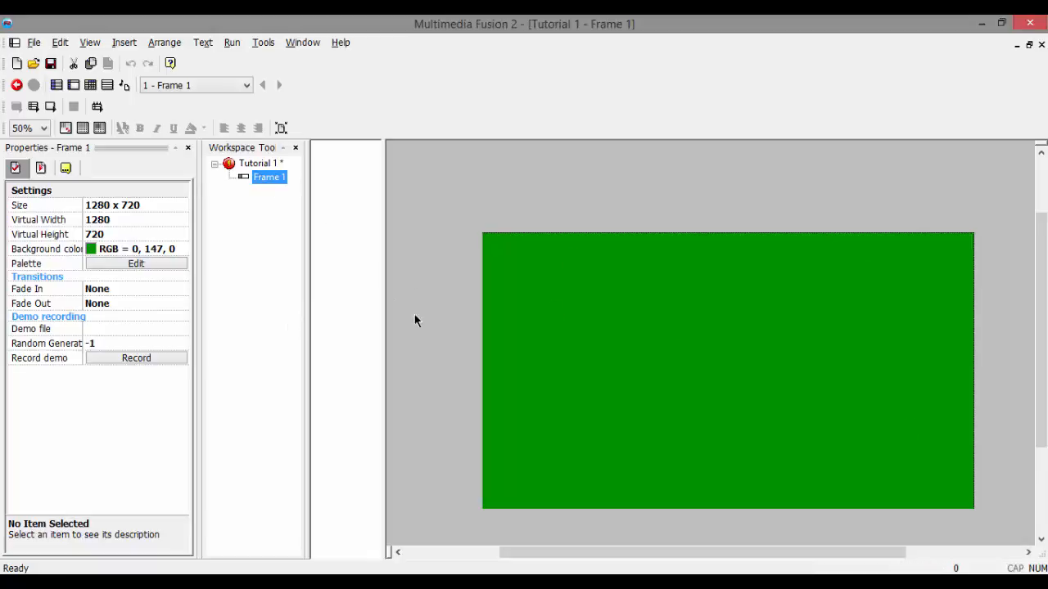
pyautogui.click(91, 251)
pyautogui.click(145, 322)
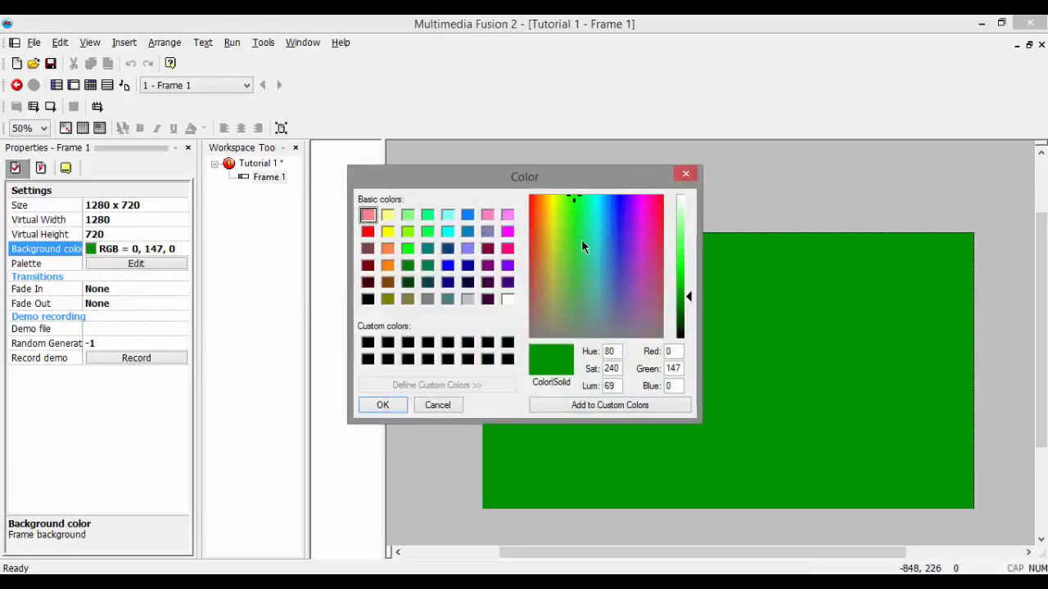
pyautogui.moveTo(582, 245); pyautogui.dragTo(597, 217)
pyautogui.moveTo(688, 315); pyautogui.dragTo(686, 278)
pyautogui.click(556, 404)
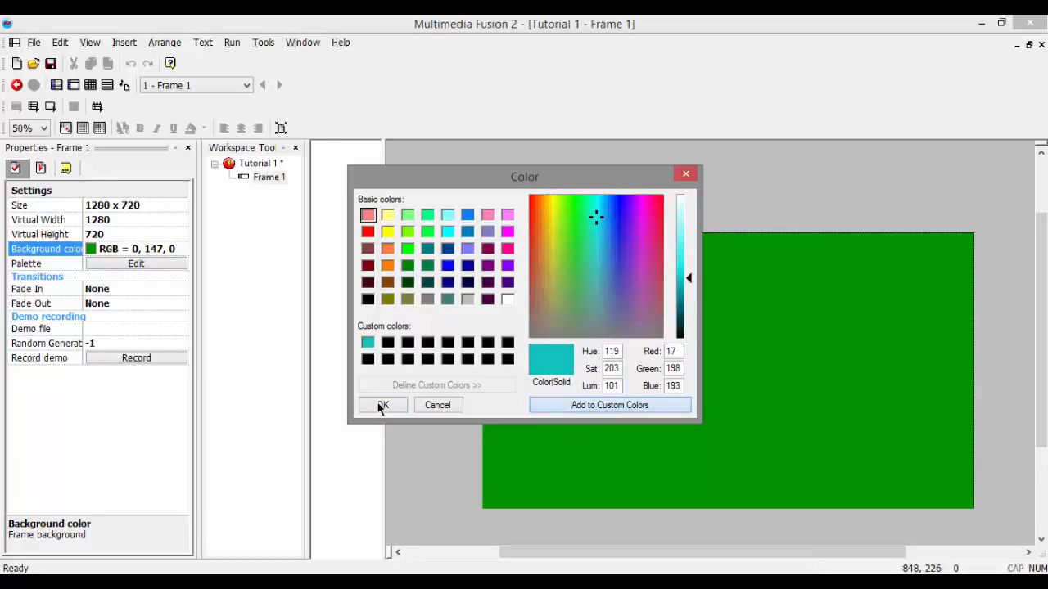
pyautogui.click(382, 405)
pyautogui.click(583, 342)
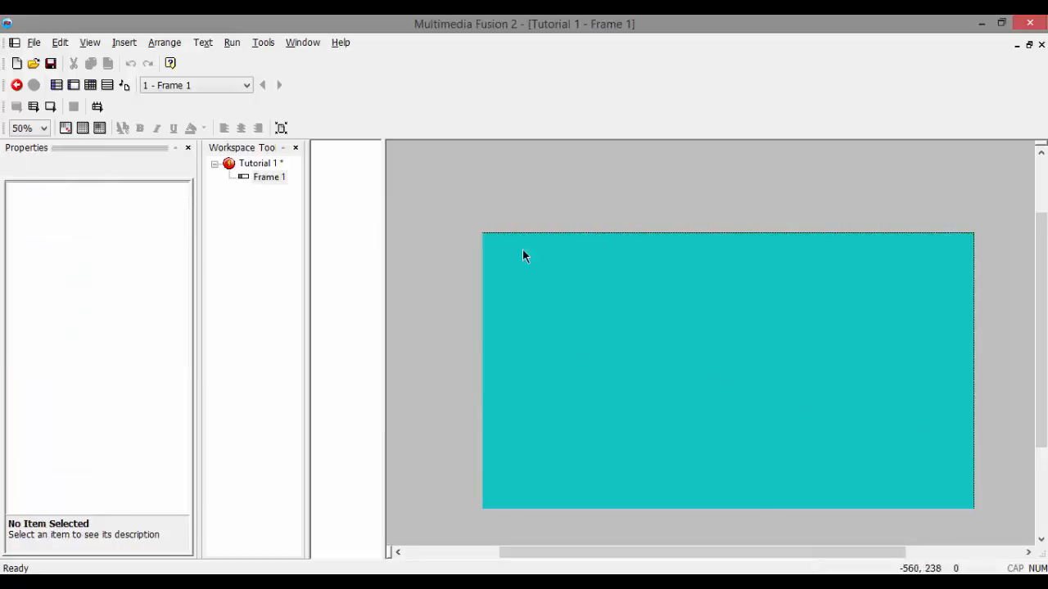
# Step: Rename Frame 1 as Level 1
pyautogui.click(263, 175)
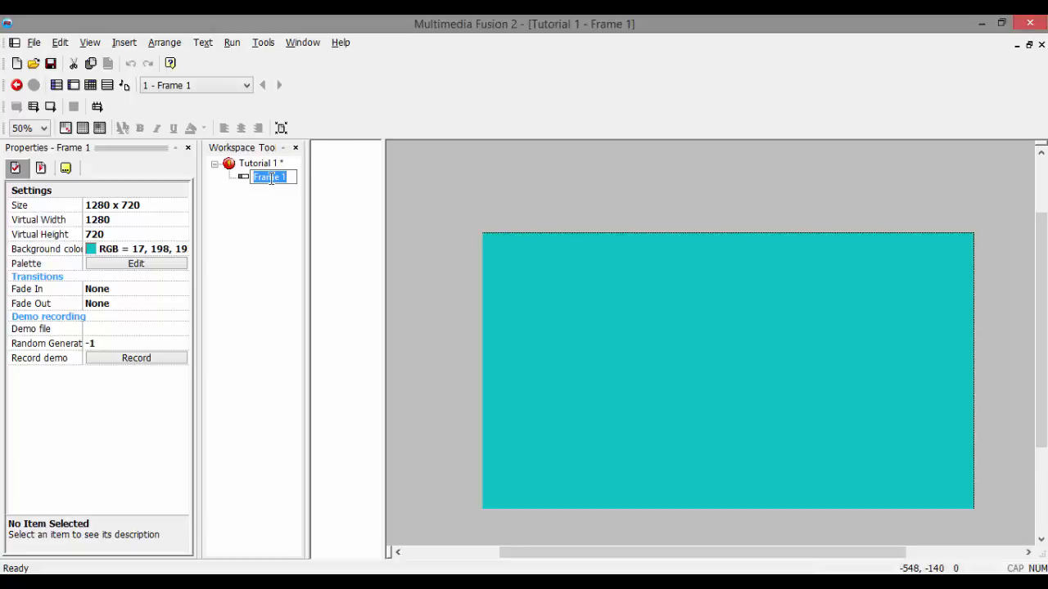
pyautogui.write('w')
pyautogui.write('evel 1')
pyautogui.press('Return')
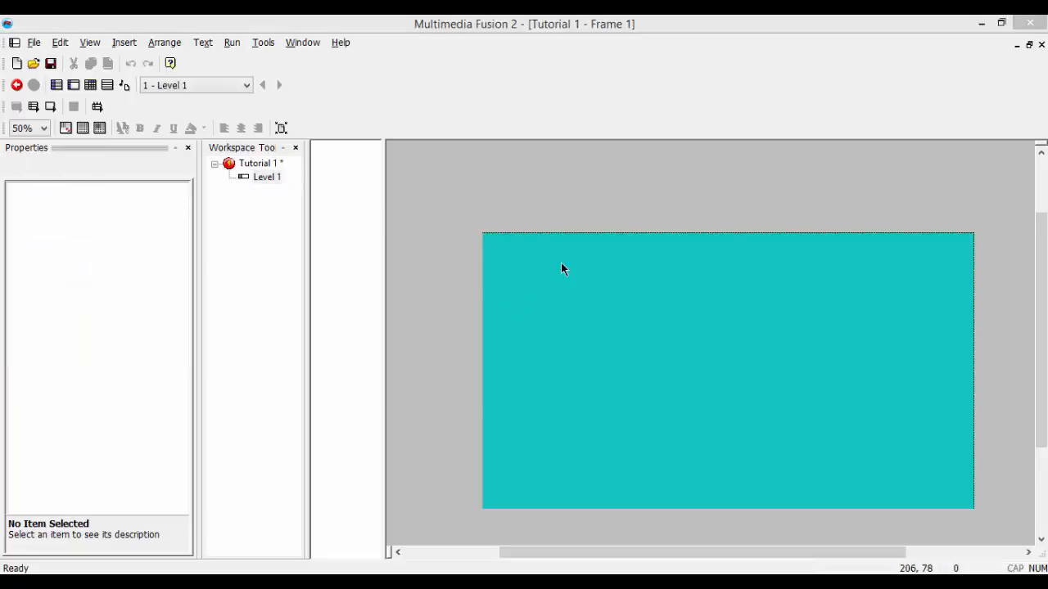
# Step: Examine the object types available for insertion into the frame, going through categories such as Control, Data, Files, Games and Interface
pyautogui.doubleClick(561, 263)
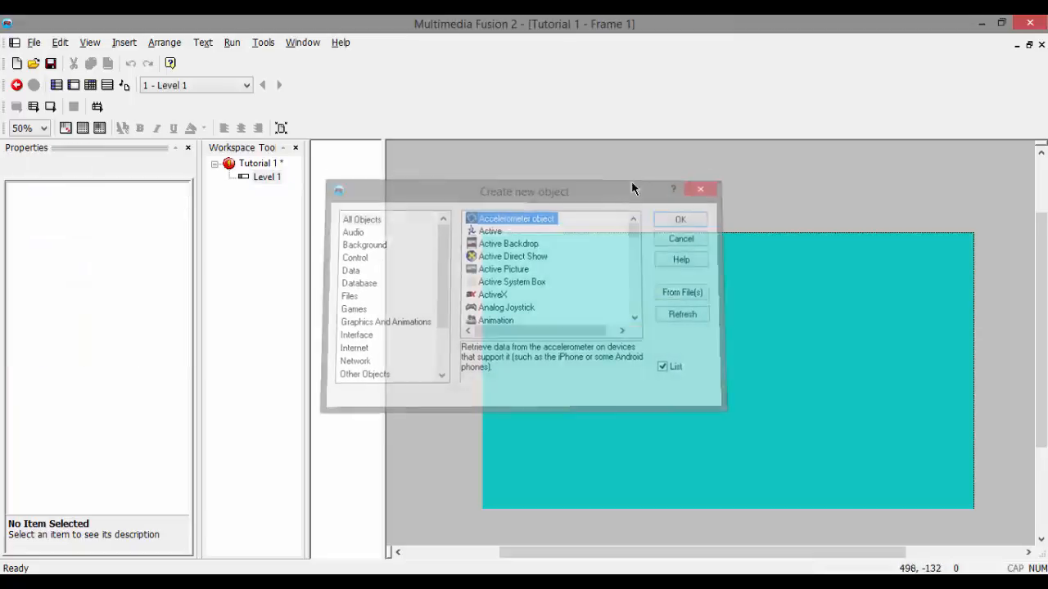
pyautogui.click(708, 184)
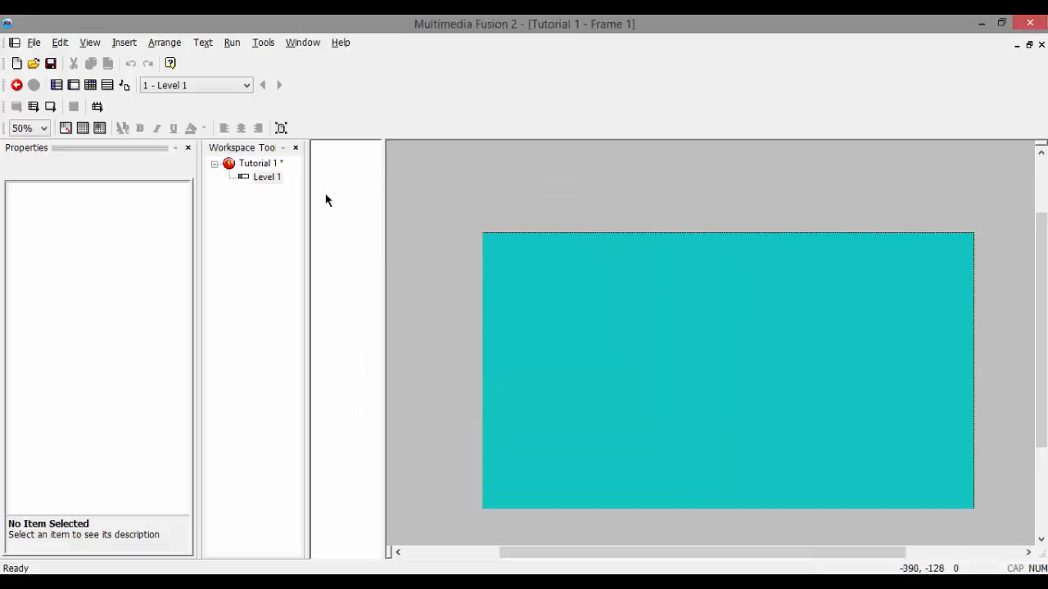
pyautogui.doubleClick(545, 271)
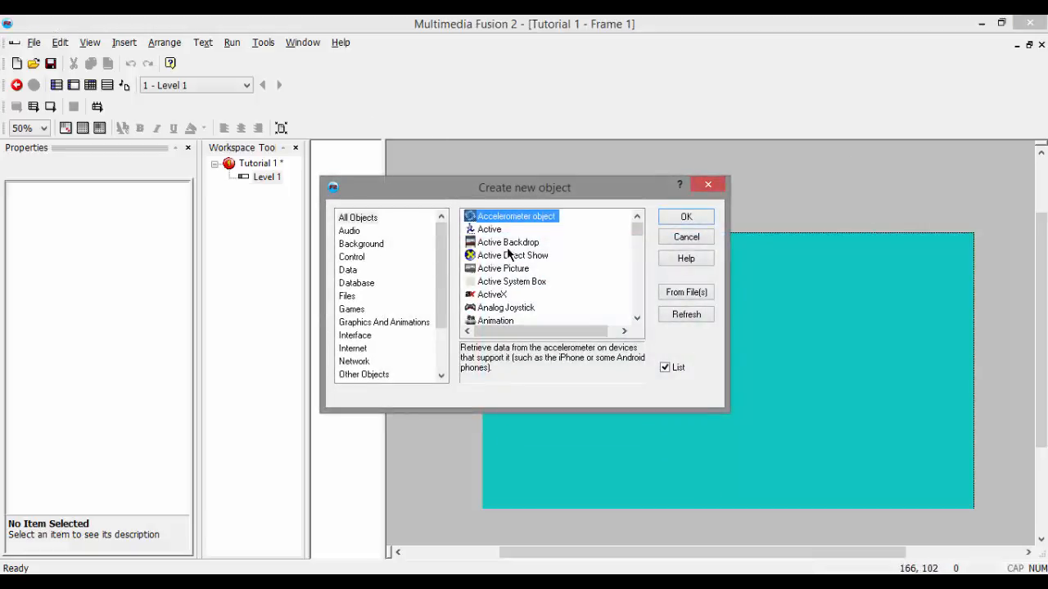
pyautogui.press('b')
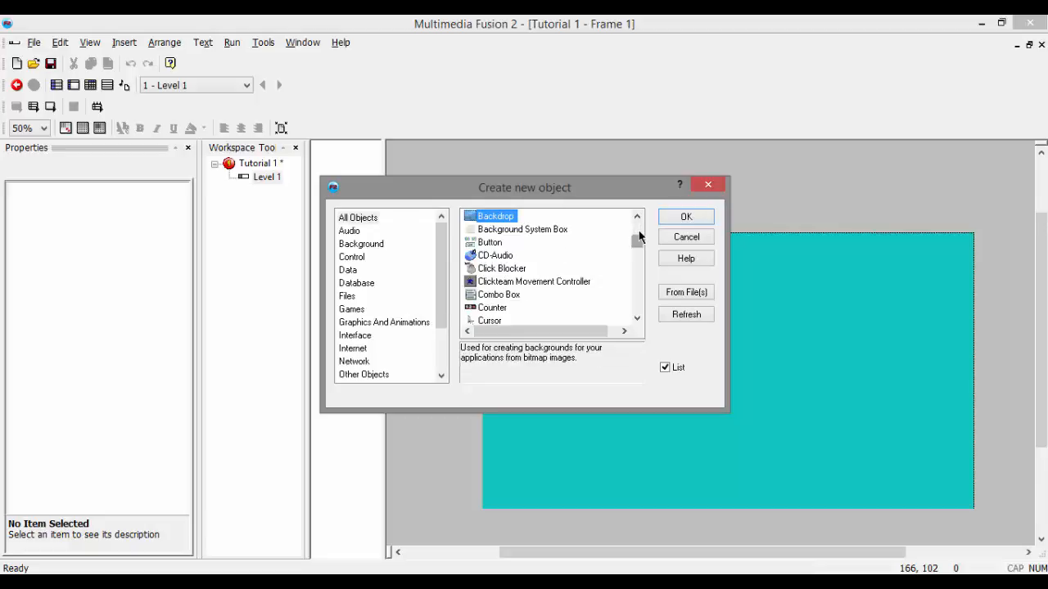
pyautogui.press('a')
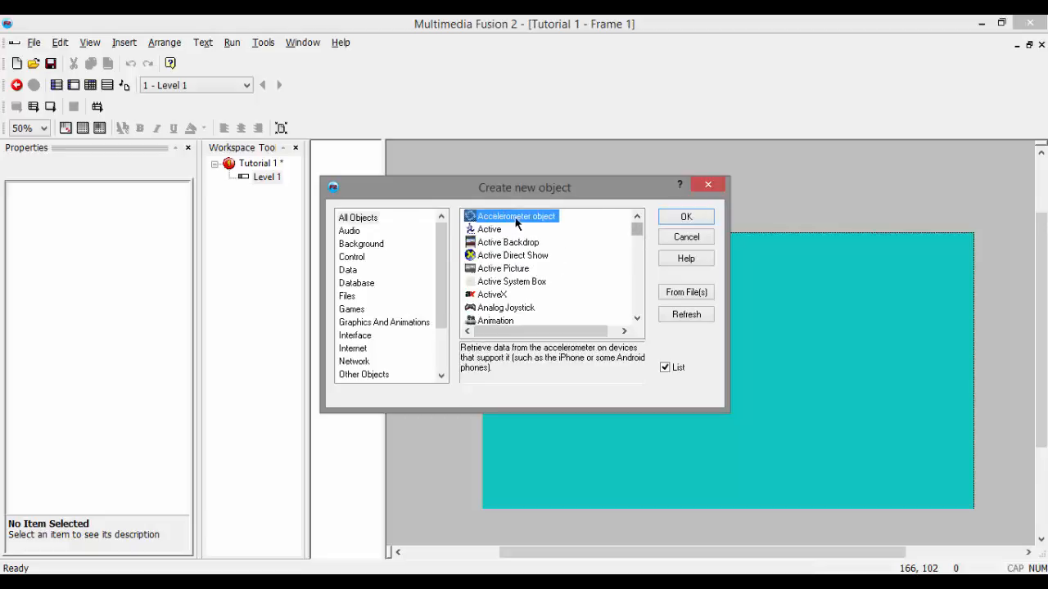
pyautogui.moveTo(632, 237); pyautogui.dragTo(341, 265)
pyautogui.click(343, 236)
pyautogui.click(349, 245)
pyautogui.click(354, 258)
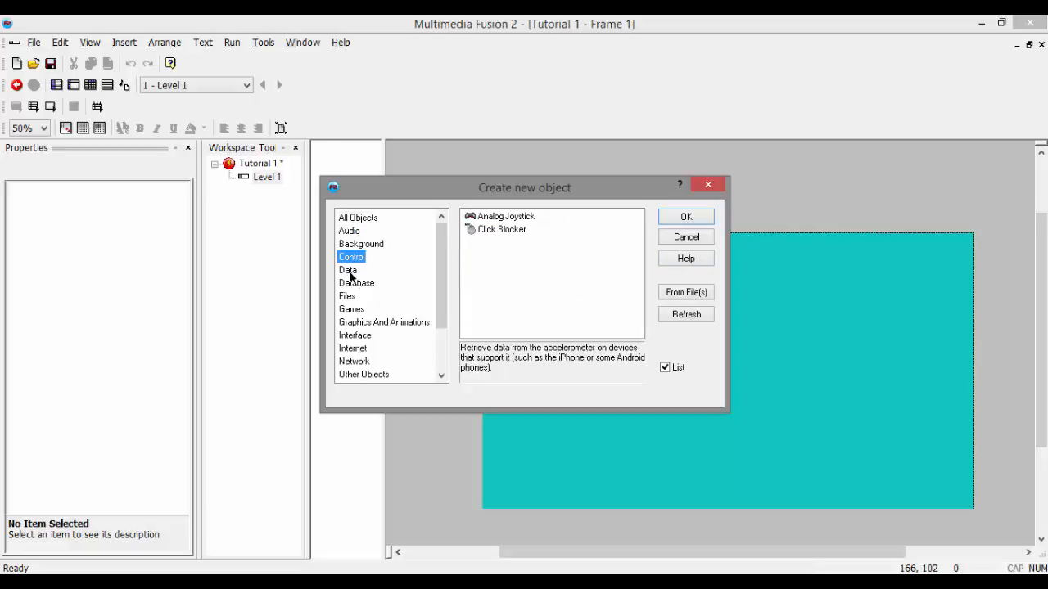
pyautogui.click(351, 271)
pyautogui.click(360, 321)
pyautogui.click(358, 309)
pyautogui.click(347, 296)
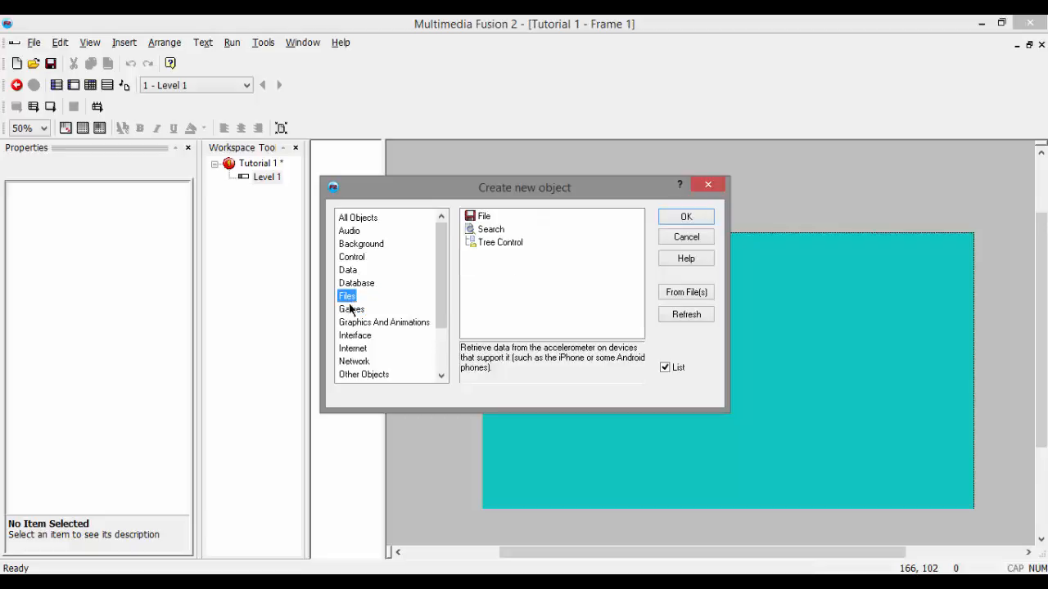
pyautogui.click(353, 336)
pyautogui.click(352, 349)
pyautogui.click(358, 220)
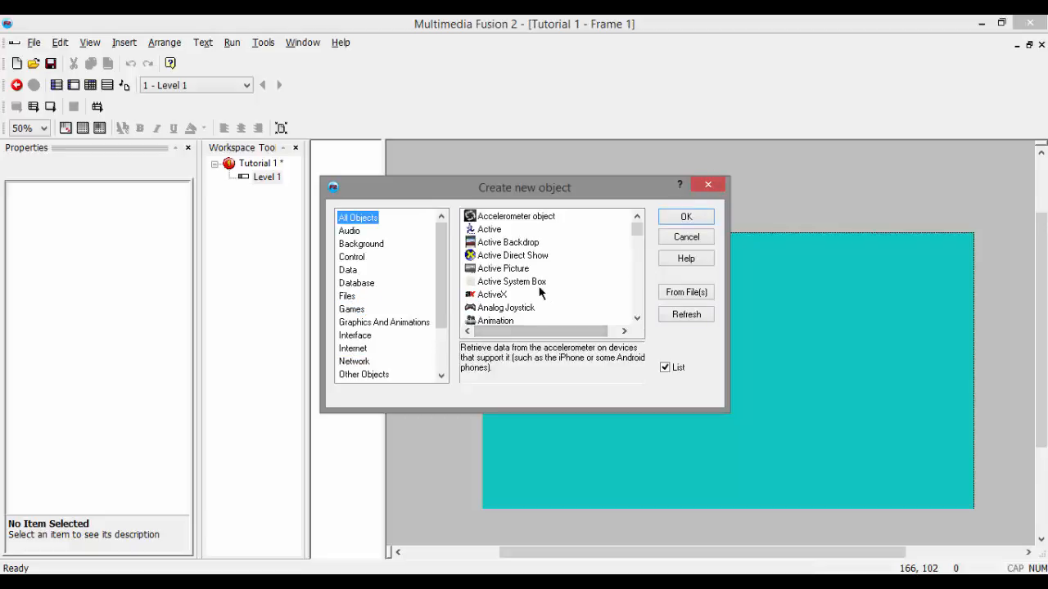
# Step: Insert a Backdrop object from the Background category into the Level 1 frame, opening its image for editing
pyautogui.press('Down')
pyautogui.press('Down')
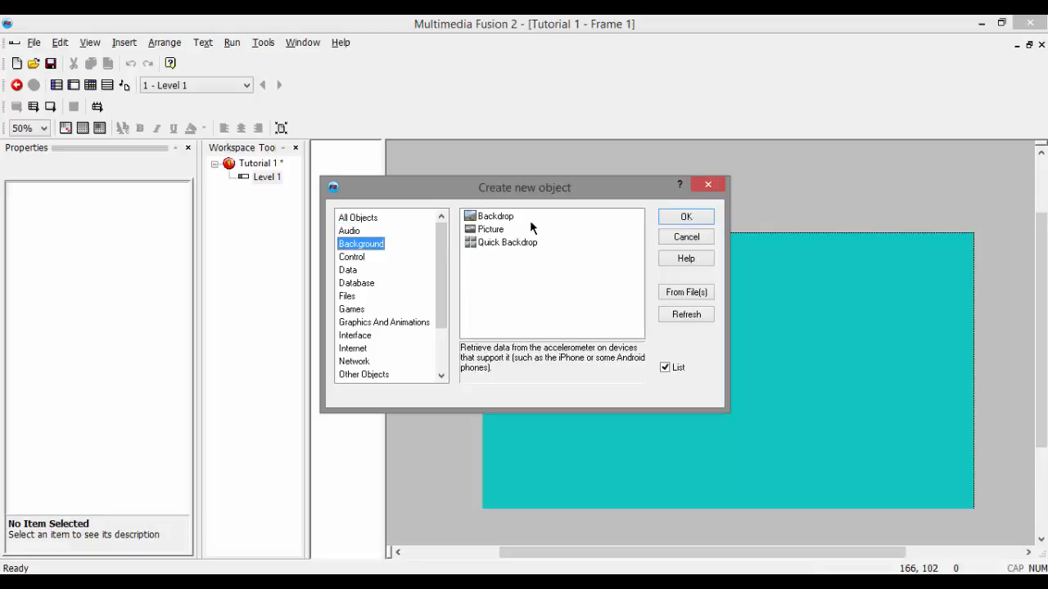
pyautogui.doubleClick(495, 216)
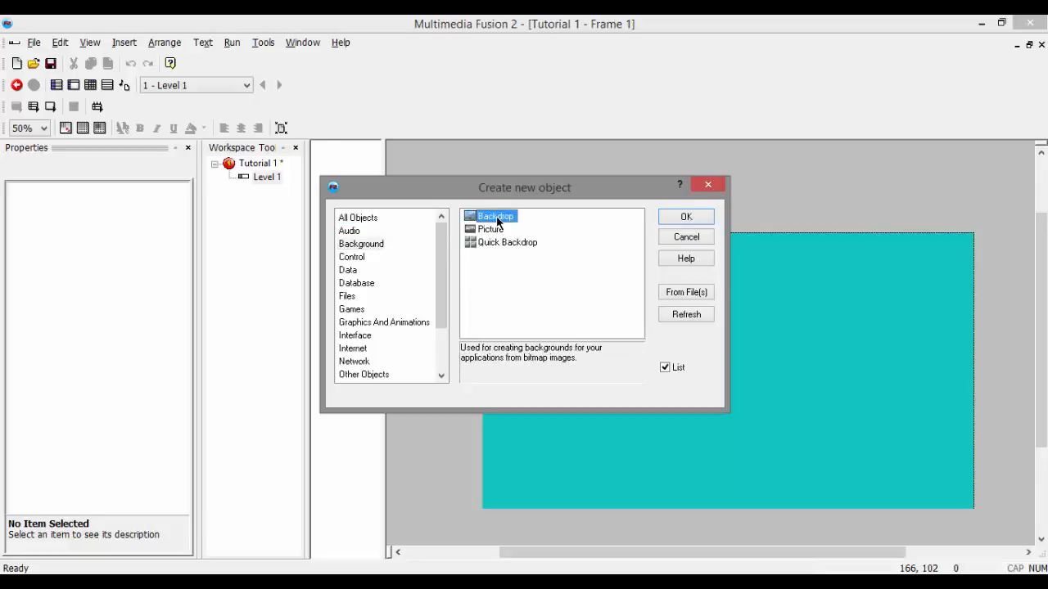
pyautogui.click(572, 333)
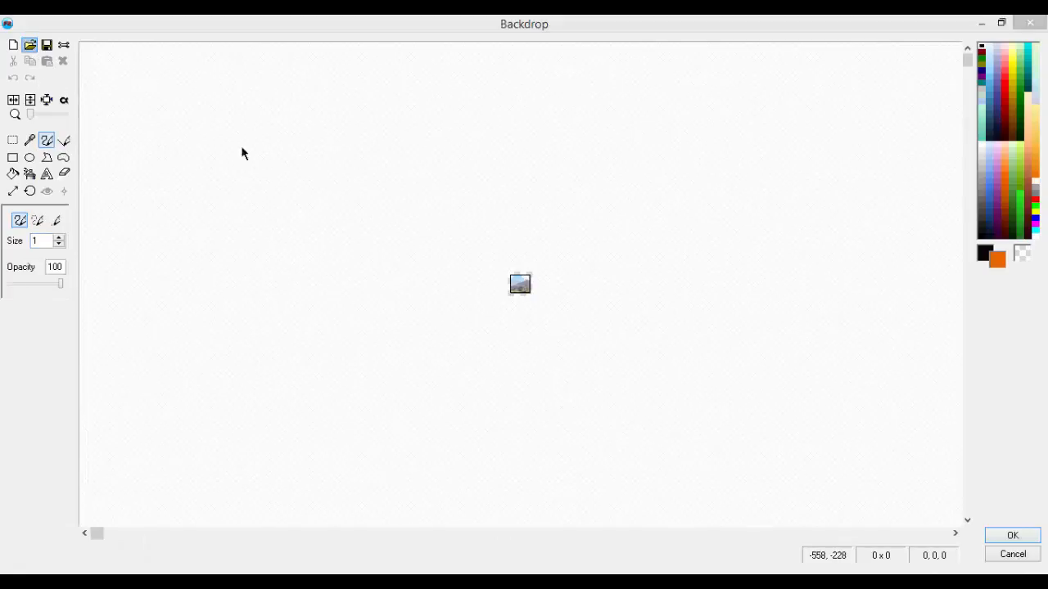
# Step: Import 16790.jpg from the Backgrounds Wallpapers HD folder in Pictures as the Backdrop's image, keeping the default import options
pyautogui.click(530, 221)
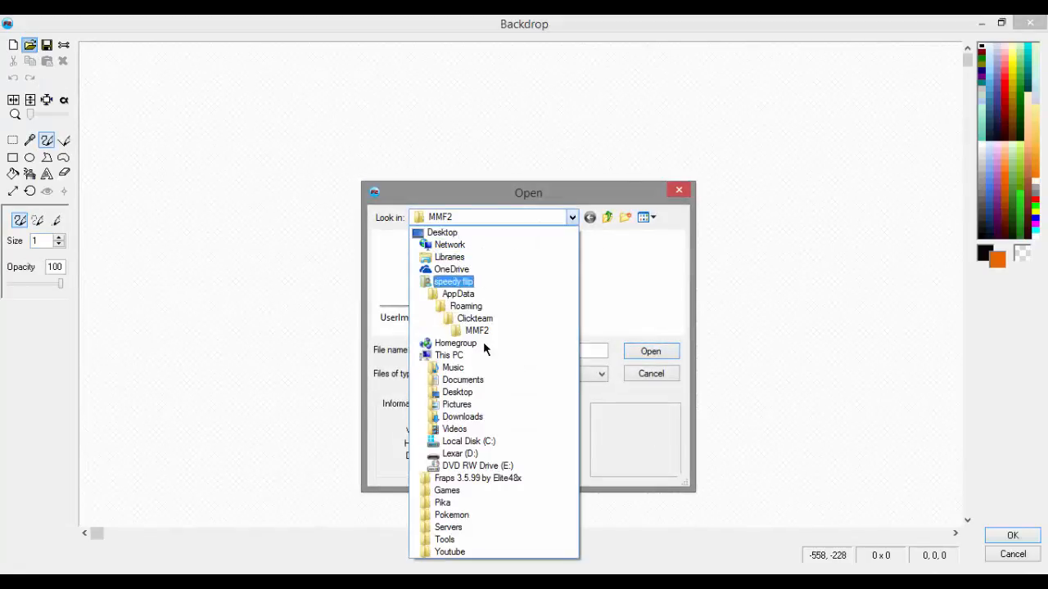
pyautogui.click(443, 503)
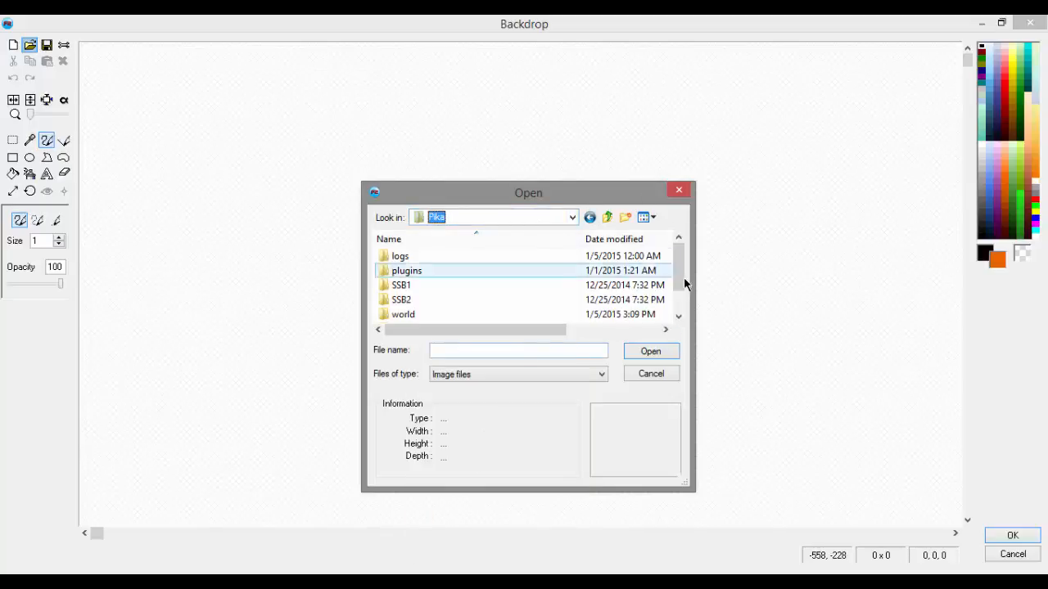
pyautogui.moveTo(679, 284); pyautogui.dragTo(676, 306)
pyautogui.click(570, 217)
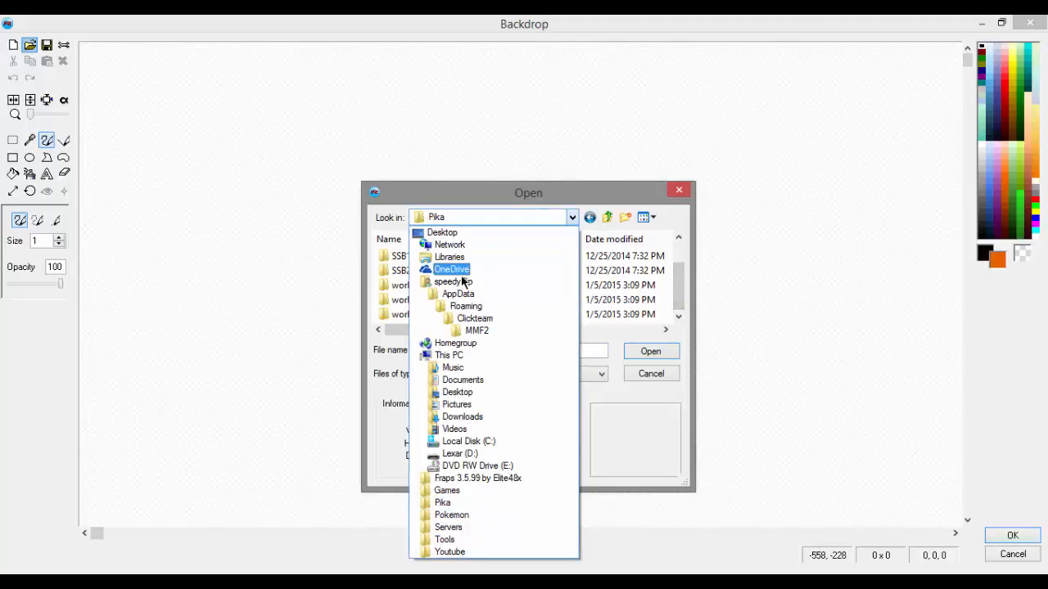
pyautogui.click(479, 405)
pyautogui.doubleClick(418, 311)
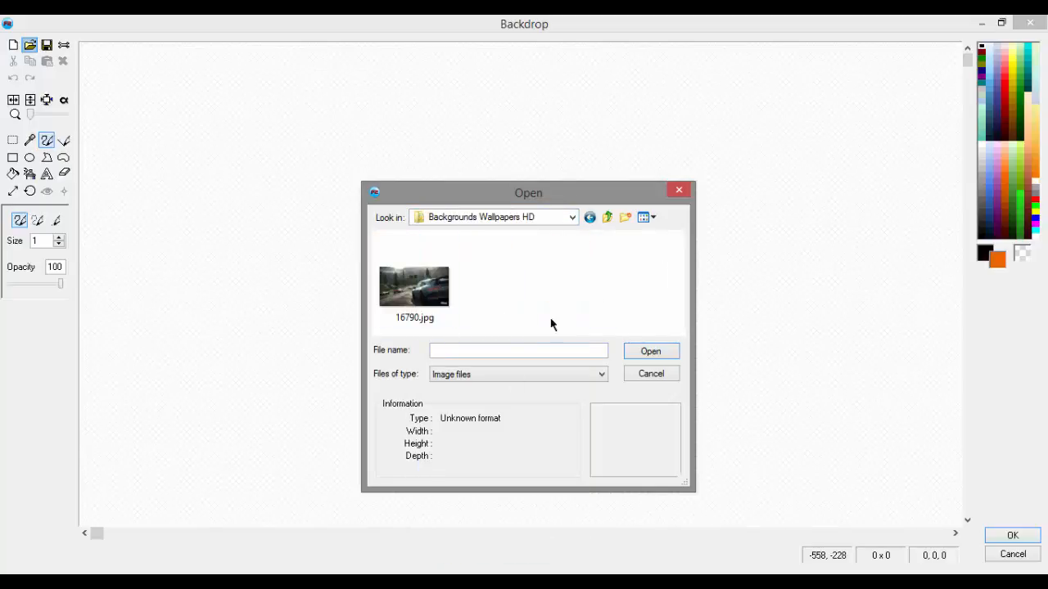
pyautogui.doubleClick(439, 310)
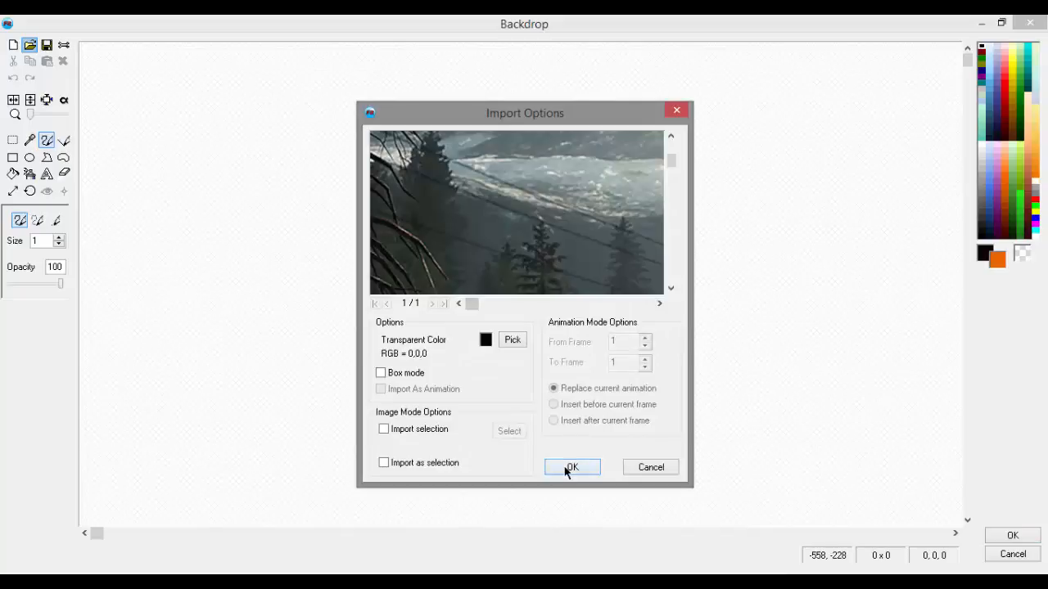
pyautogui.click(570, 468)
pyautogui.click(1008, 536)
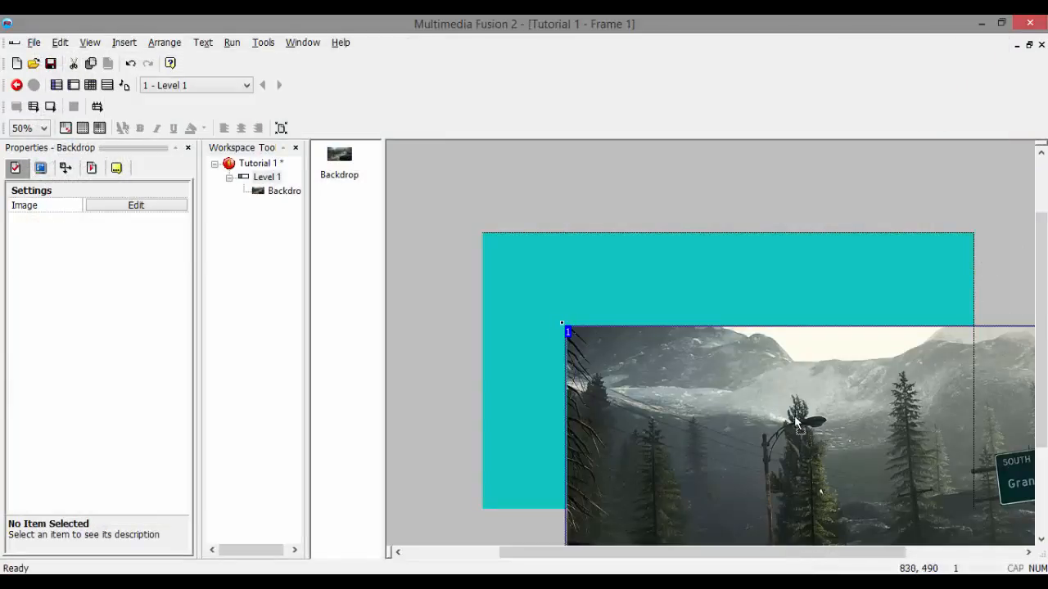
# Step: Move the Backdrop to cover the whole frame, test-run the application and close the test window
pyautogui.moveTo(795, 417); pyautogui.dragTo(631, 285)
pyautogui.moveTo(712, 386); pyautogui.dragTo(697, 360)
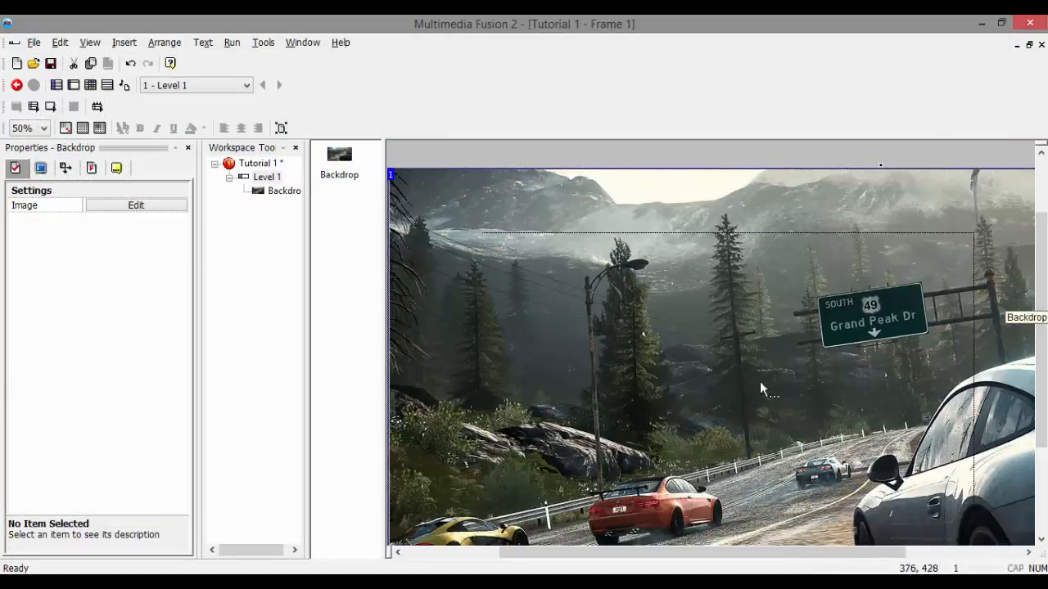
pyautogui.press('F7')
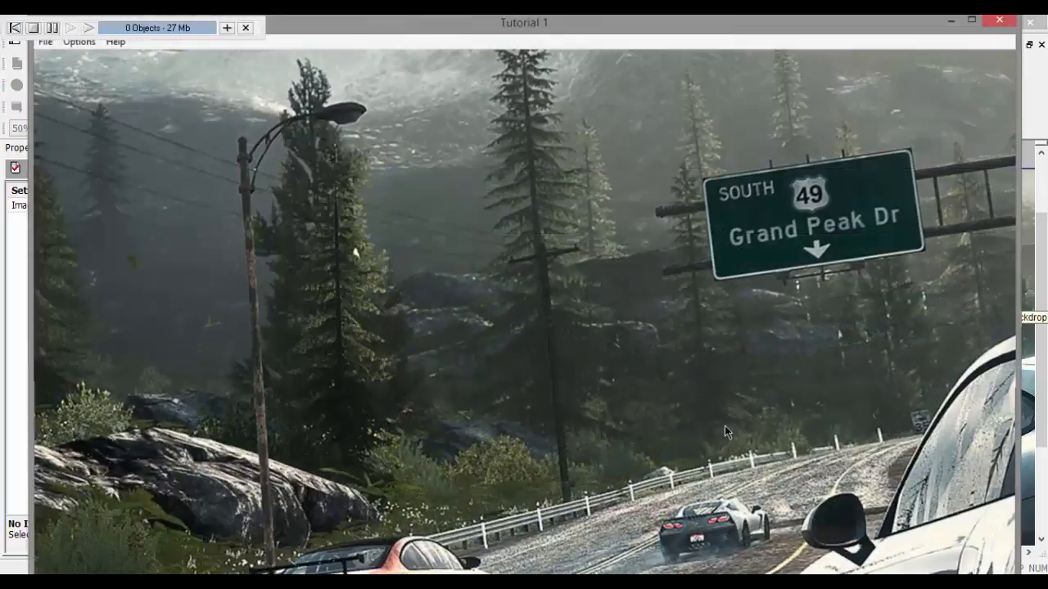
pyautogui.click(999, 19)
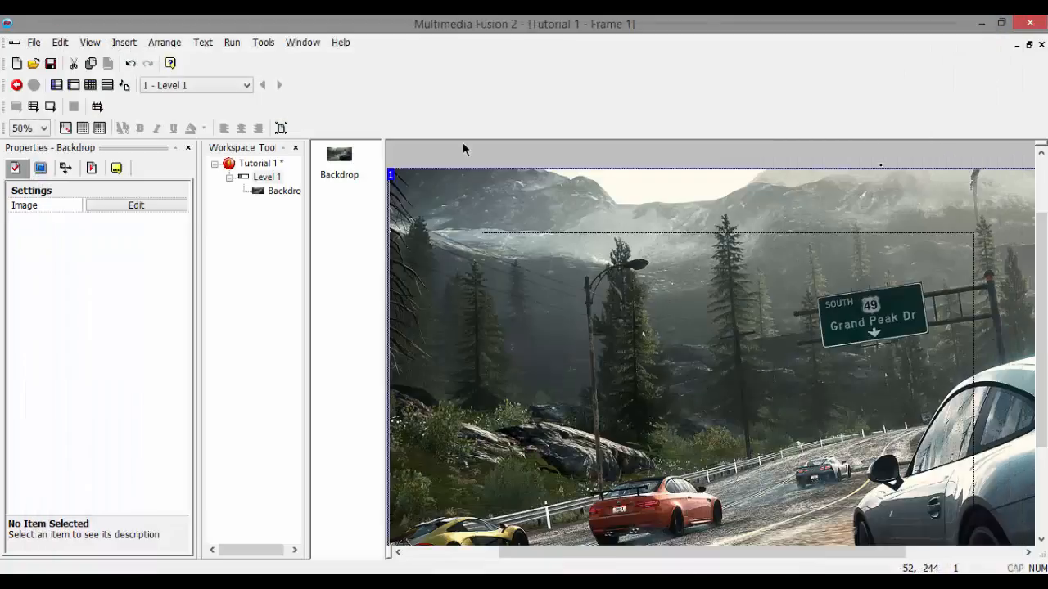
# Step: Delete the Backdrop object from the Level 1 frame
pyautogui.rightClick(526, 375)
pyautogui.click(563, 343)
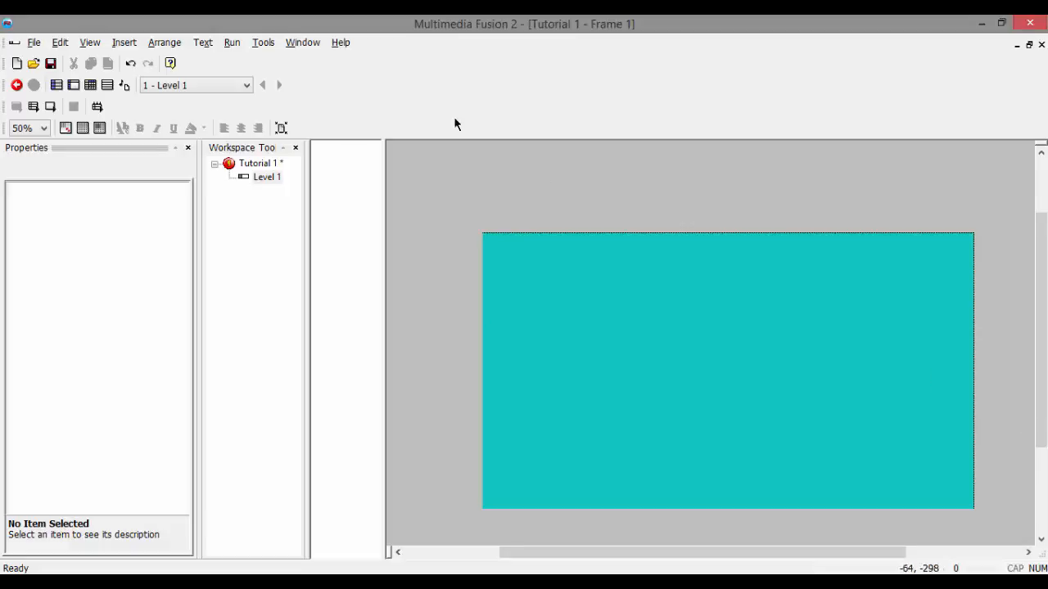
pyautogui.moveTo(449, 207); pyautogui.dragTo(855, 517)
# Step: Open the Event Editor for Level 1 and display the Library window
pyautogui.hotkey('ctrl', 'e')
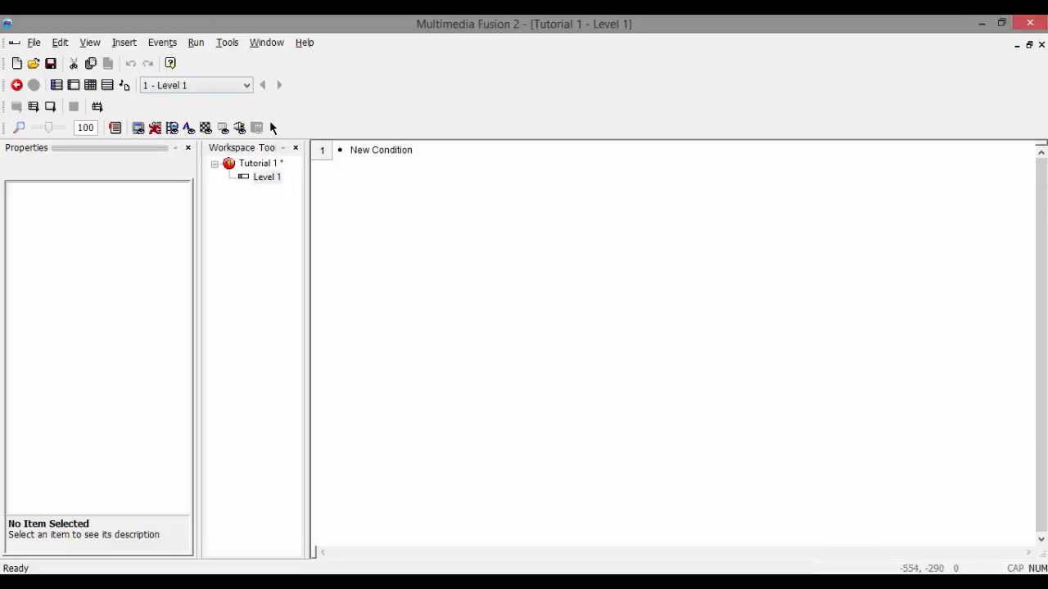
pyautogui.click(89, 41)
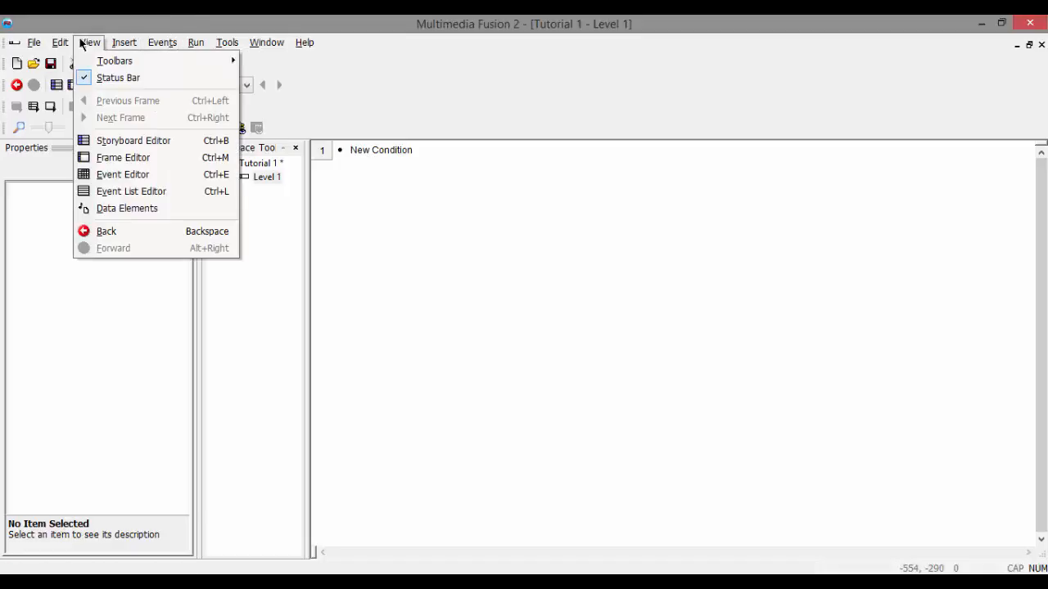
pyautogui.click(90, 42)
pyautogui.click(94, 45)
pyautogui.moveTo(132, 63)
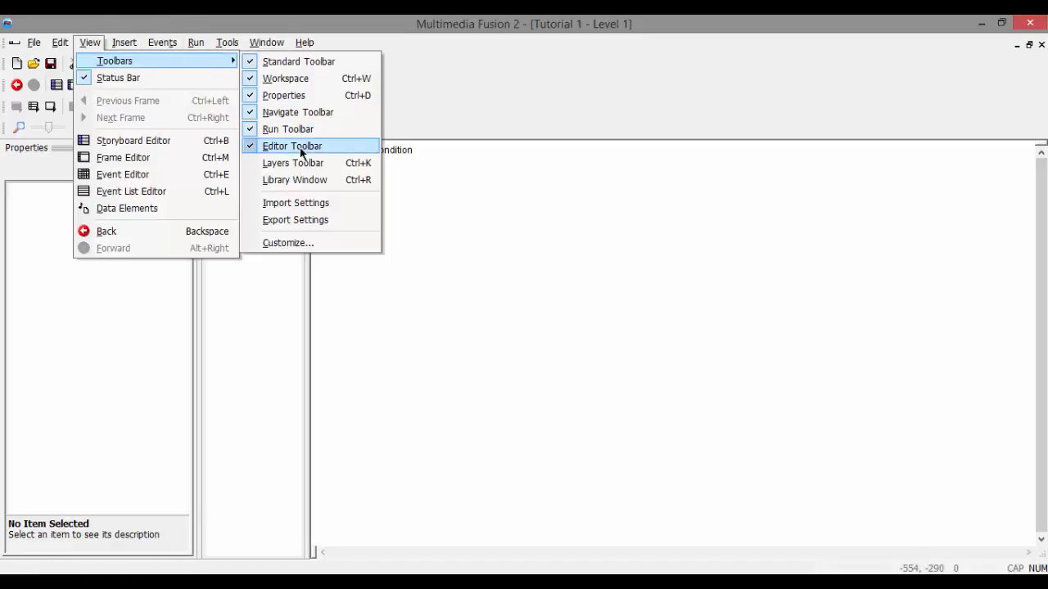
pyautogui.click(319, 179)
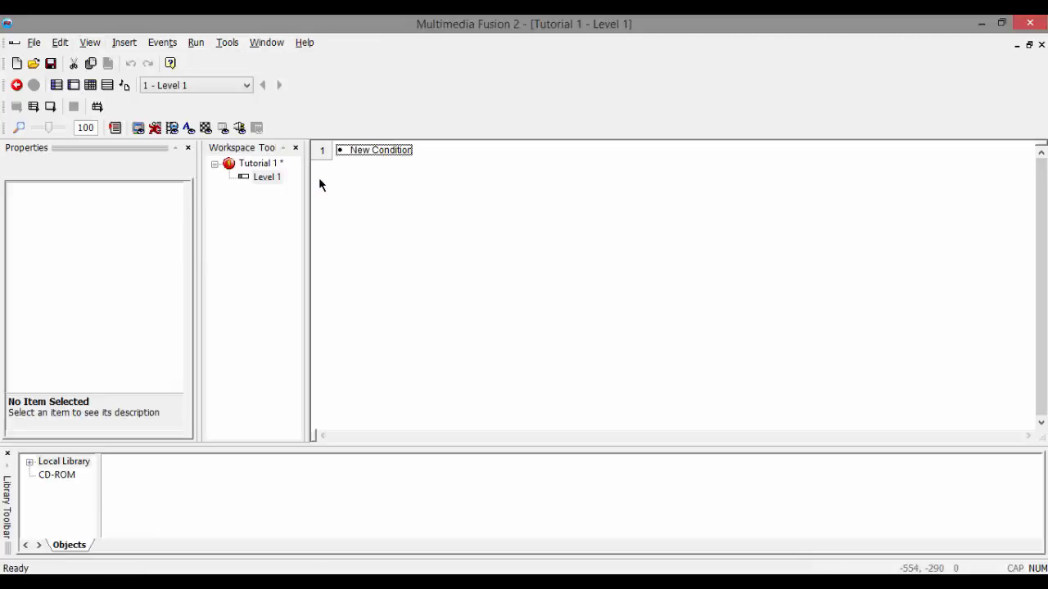
# Step: Return to the Level 1 frame and place a Mountain Platform from the local library's Mountain World into it
pyautogui.doubleClick(268, 178)
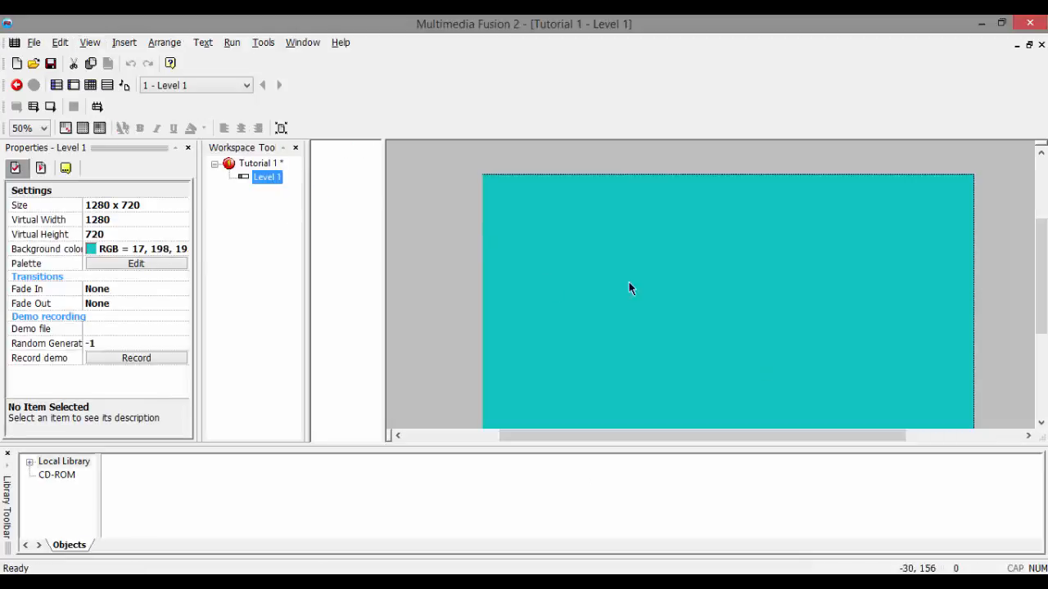
pyautogui.doubleClick(64, 463)
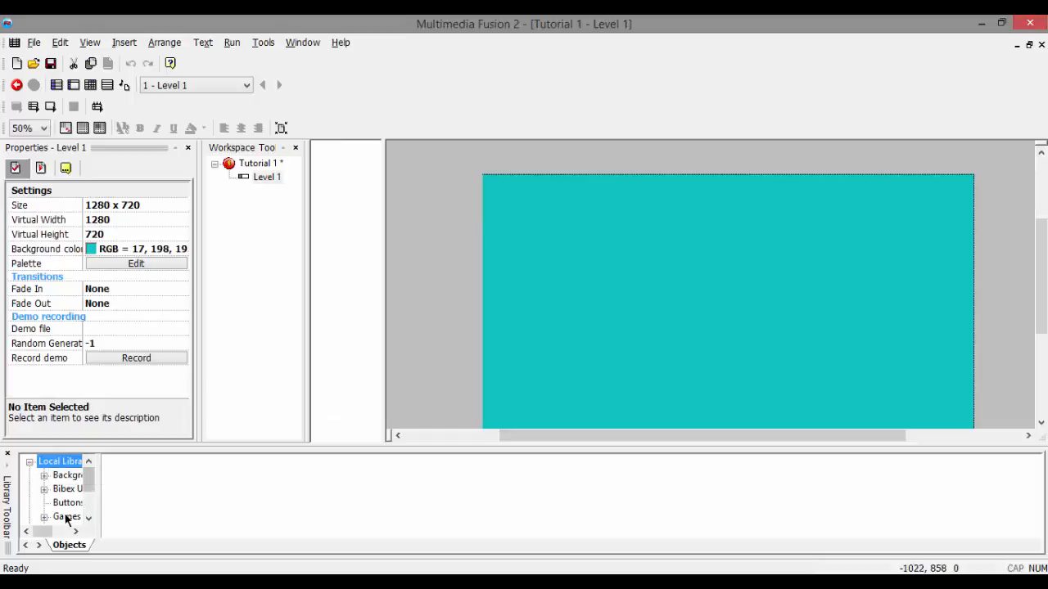
pyautogui.doubleClick(67, 489)
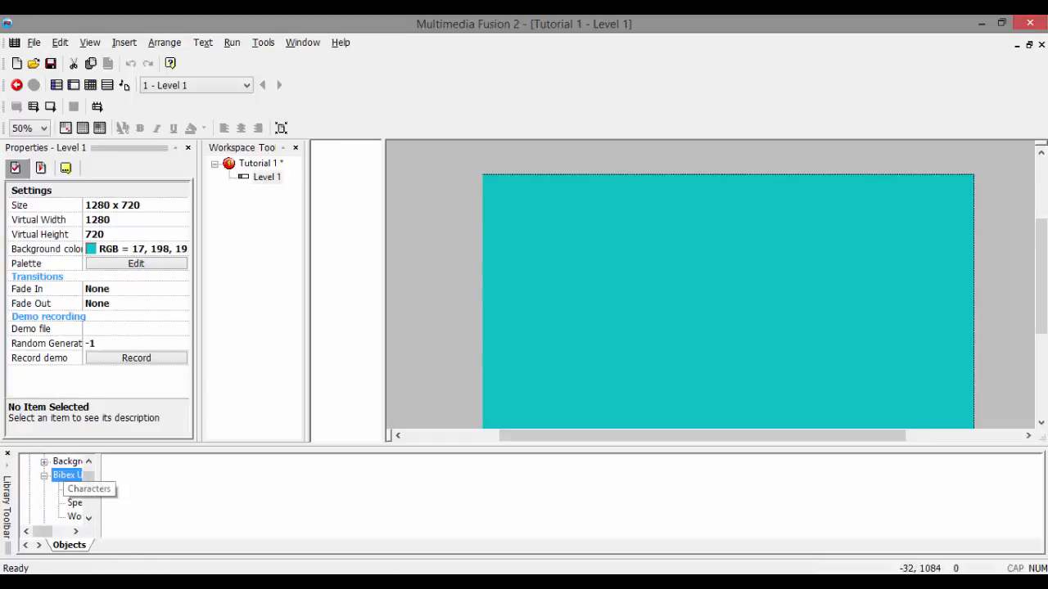
pyautogui.click(68, 512)
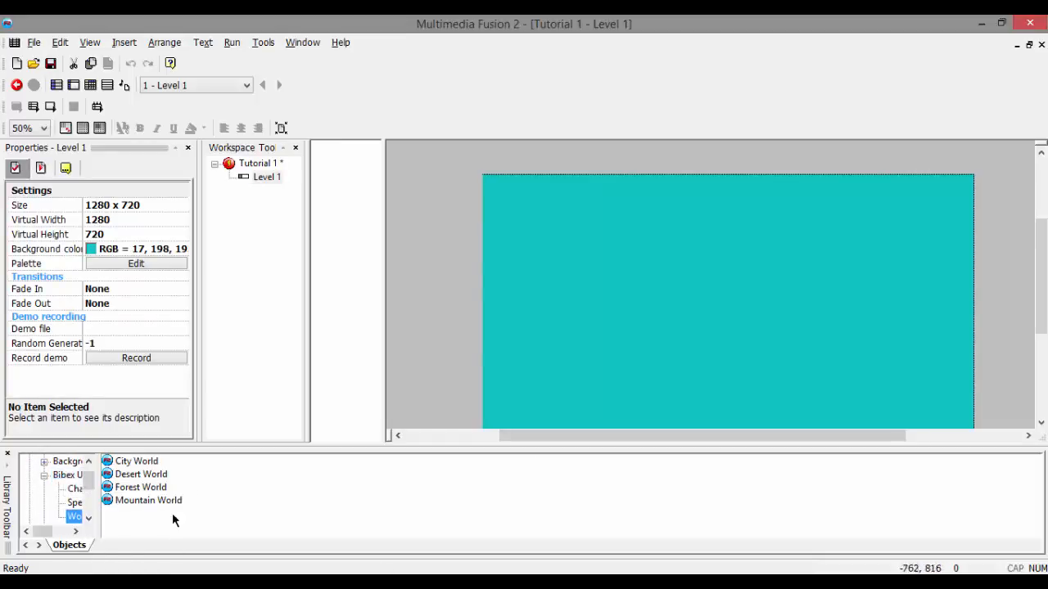
pyautogui.doubleClick(147, 501)
pyautogui.moveTo(181, 484); pyautogui.dragTo(570, 306)
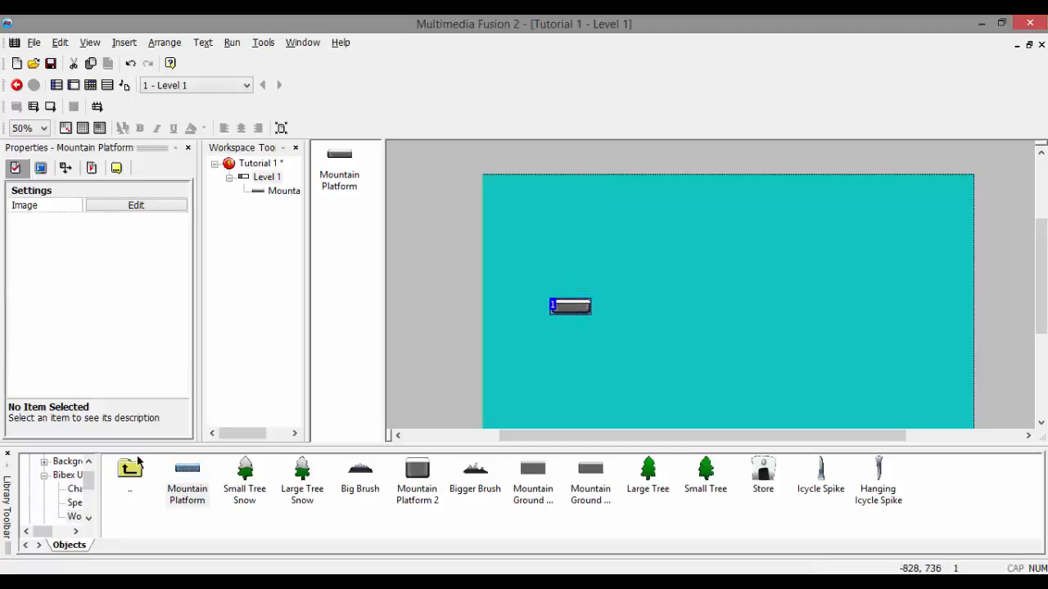
# Step: Hide the Library window and rename the Mountain Platform object as Grass
pyautogui.click(8, 453)
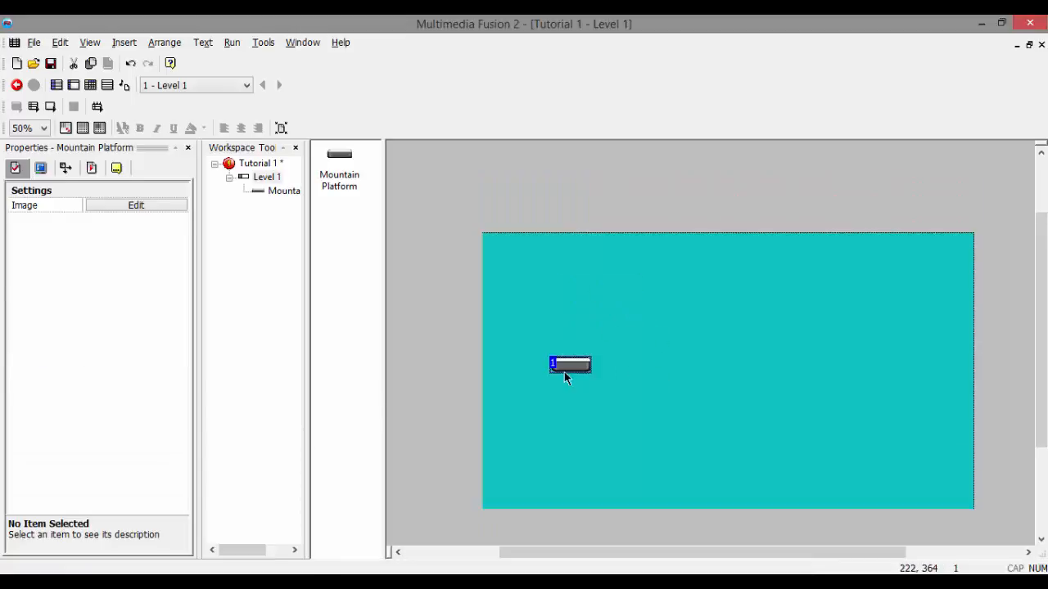
pyautogui.rightClick(339, 163)
pyautogui.click(391, 200)
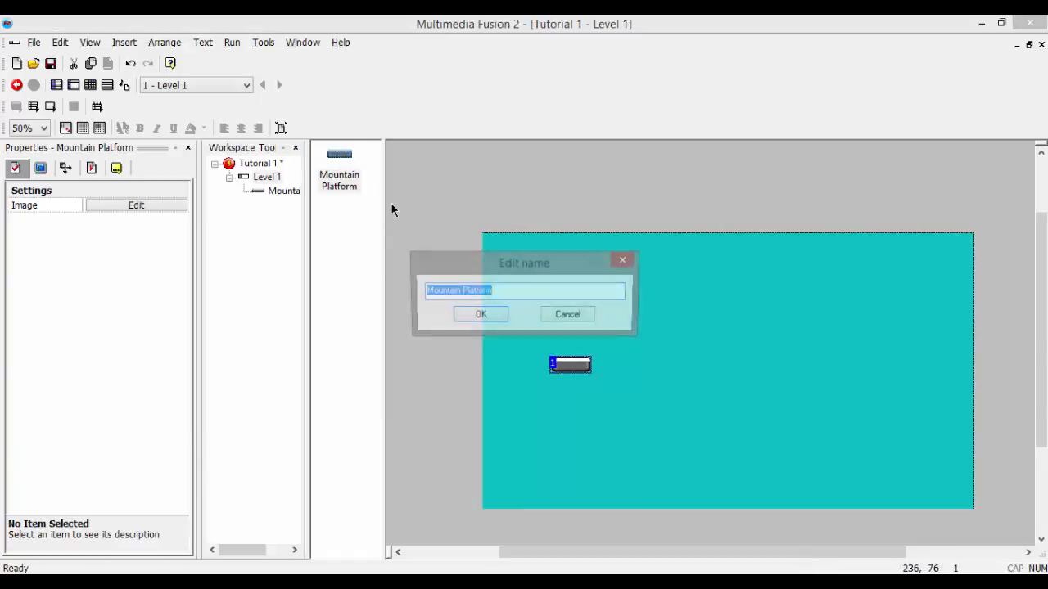
pyautogui.press('BackSpace')
pyautogui.write('Grass')
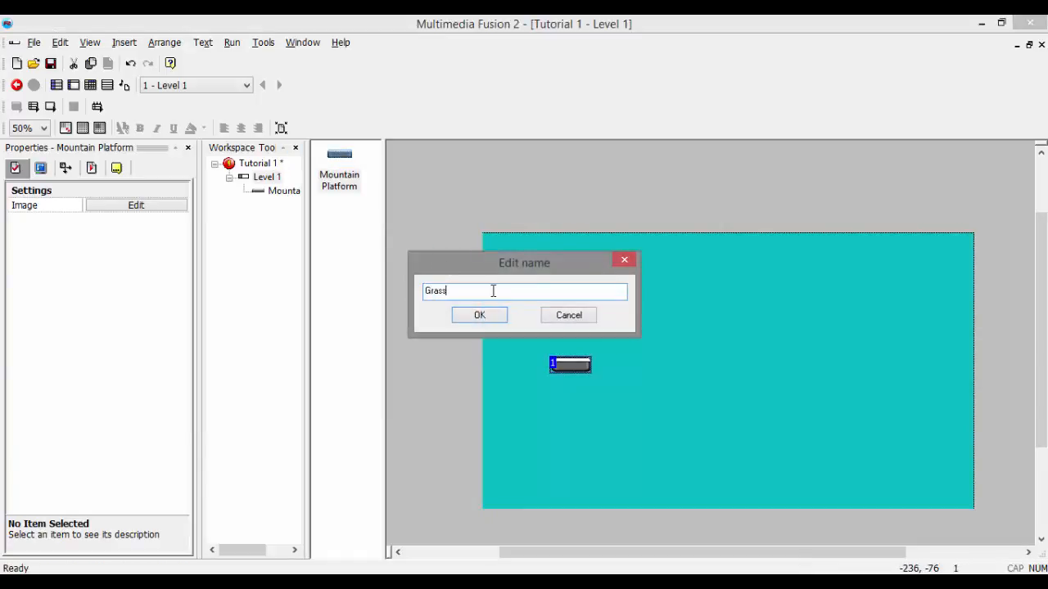
pyautogui.click(482, 316)
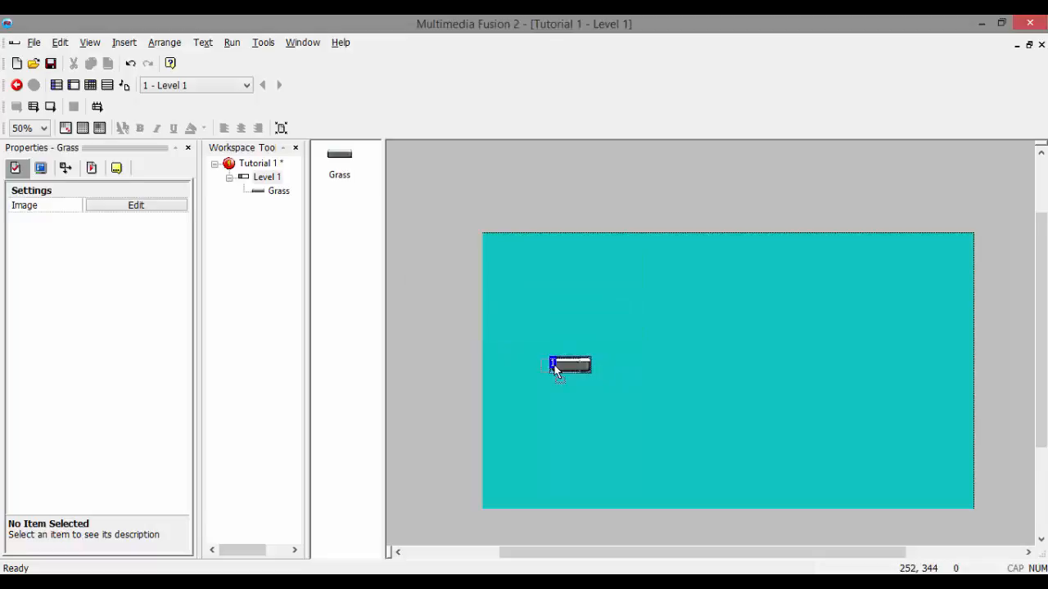
# Step: Set the Grass object's obstacle type to Platform and move the object to the lower-left area of the frame
pyautogui.moveTo(554, 366); pyautogui.dragTo(530, 365)
pyautogui.click(39, 169)
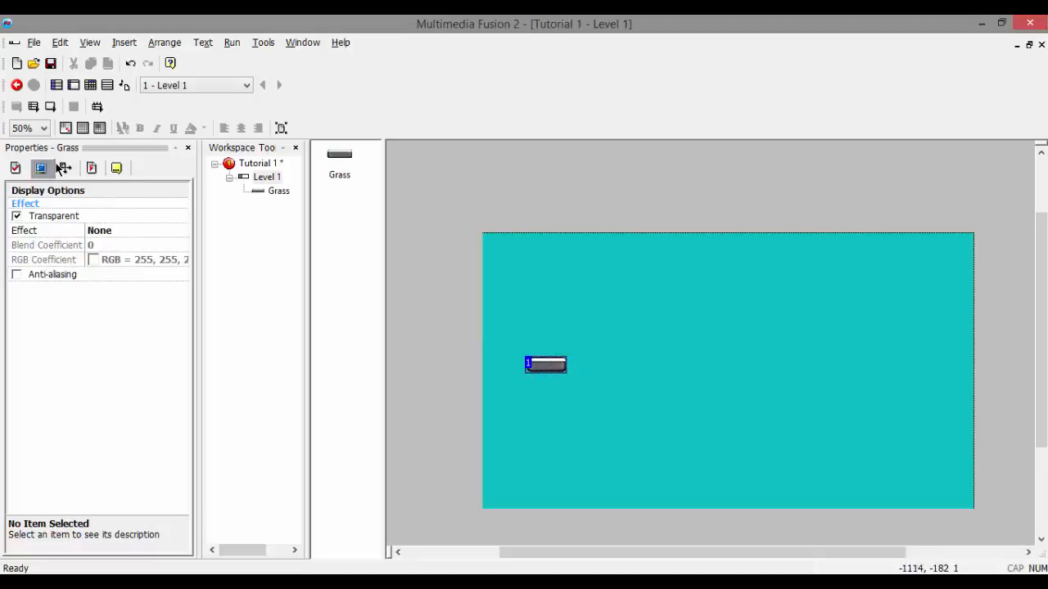
pyautogui.click(107, 231)
pyautogui.click(65, 168)
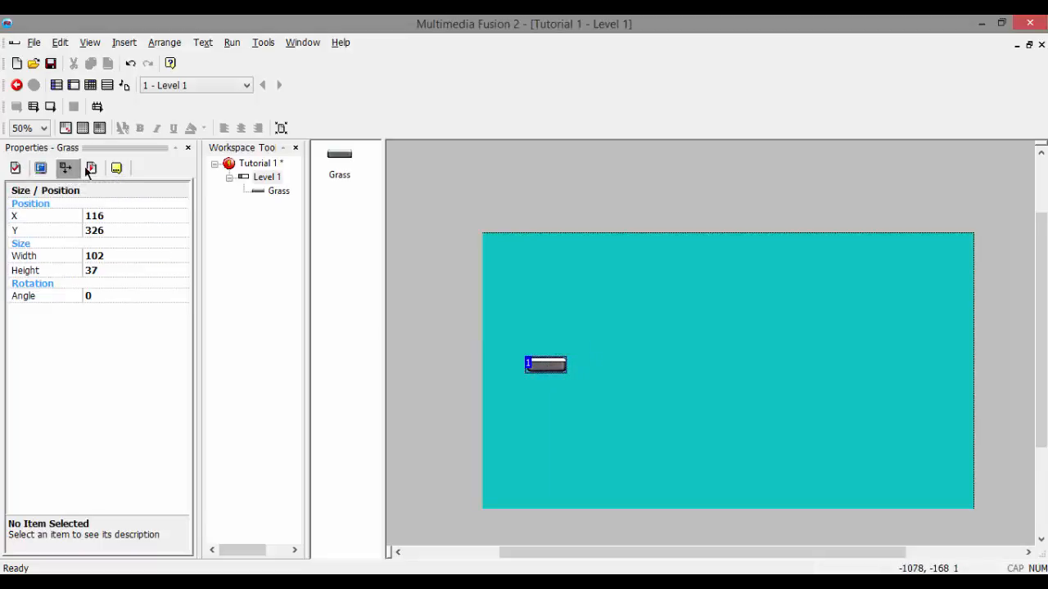
pyautogui.click(91, 168)
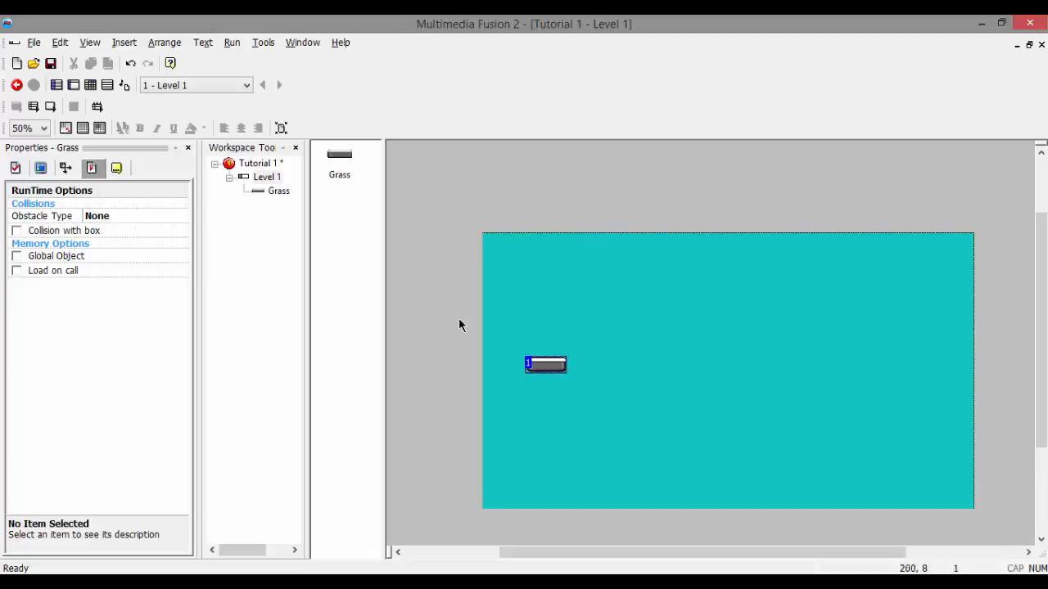
pyautogui.click(101, 219)
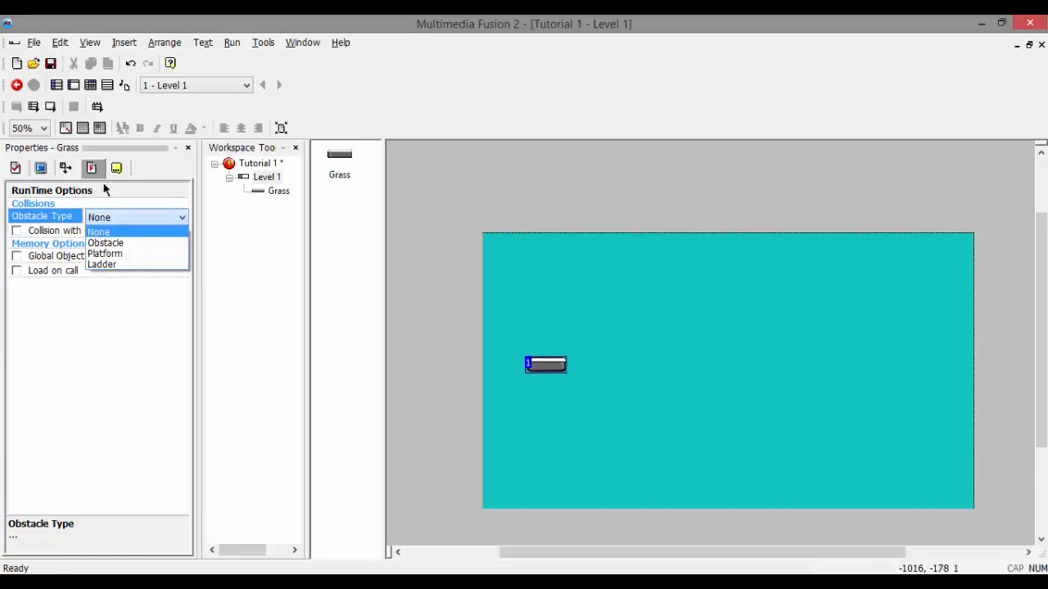
pyautogui.click(119, 253)
pyautogui.click(551, 332)
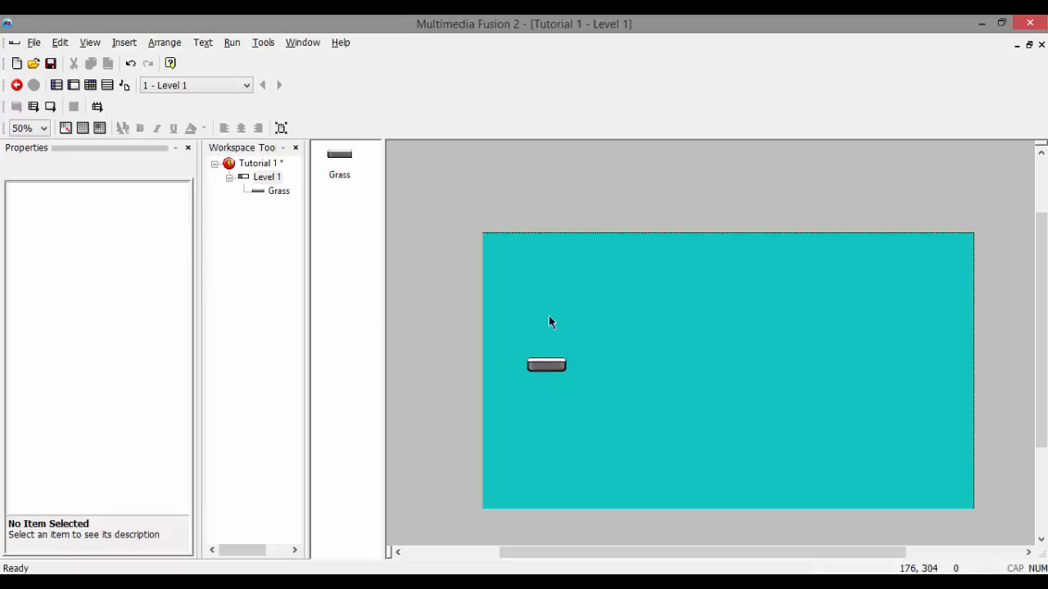
pyautogui.moveTo(553, 368); pyautogui.dragTo(545, 417)
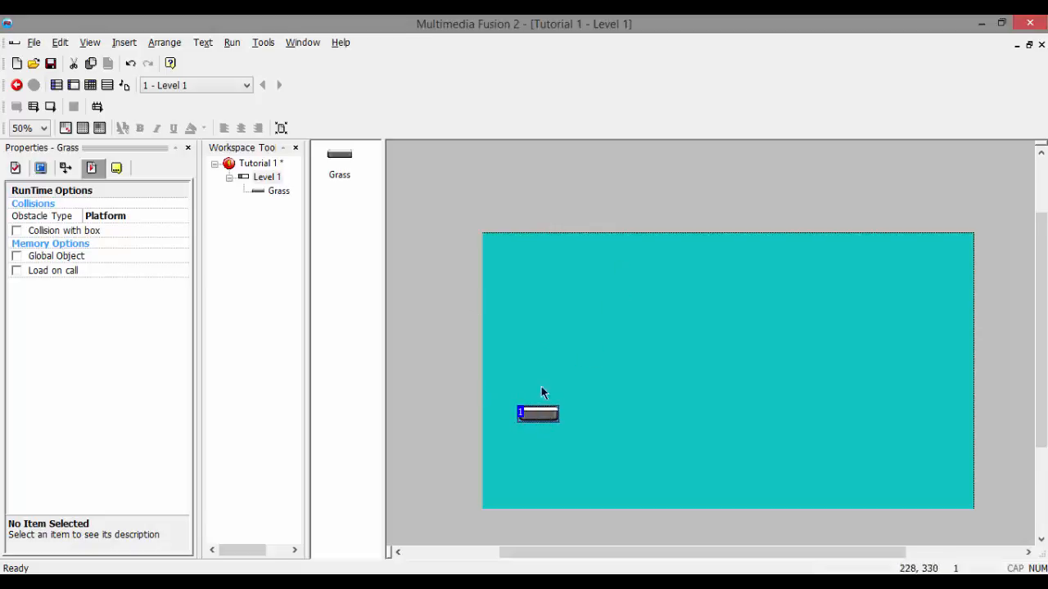
# Step: Open the Grass object's image for editing and cover the entire platform in black with the Eraser at size 8
pyautogui.doubleClick(534, 414)
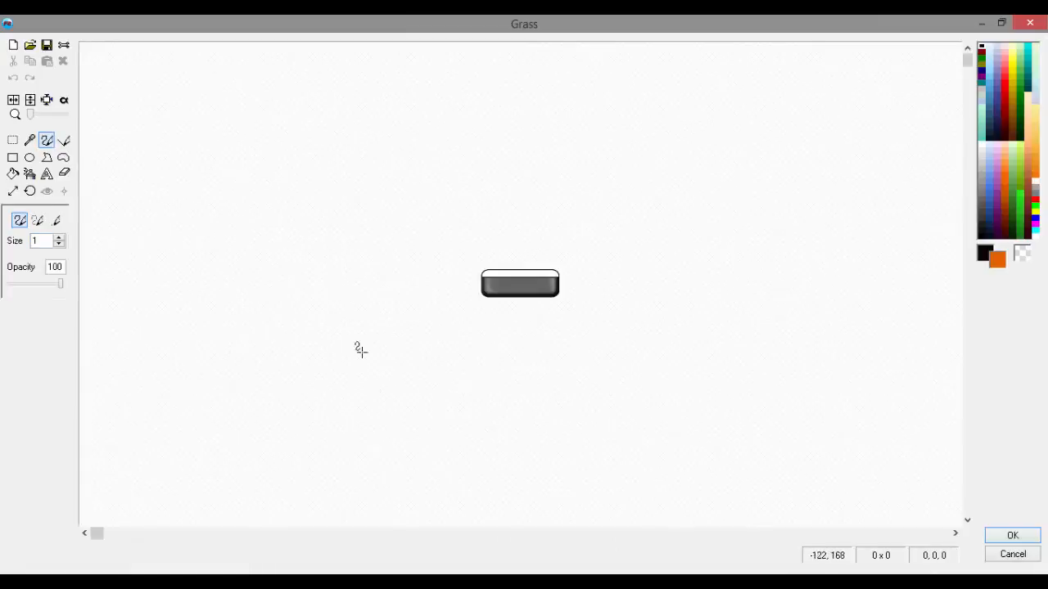
pyautogui.moveTo(33, 119); pyautogui.dragTo(49, 122)
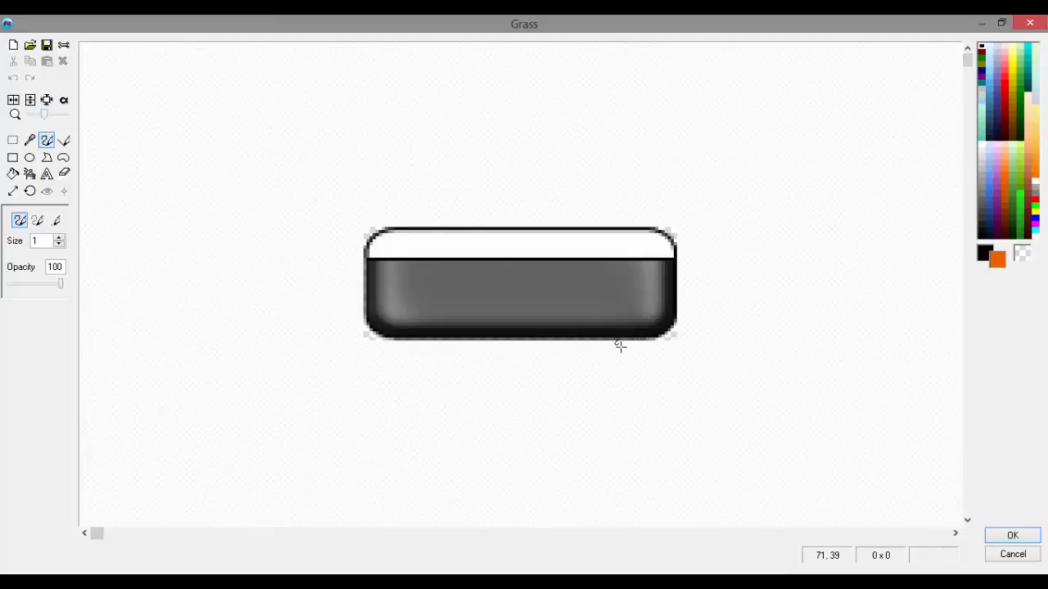
pyautogui.click(68, 174)
pyautogui.moveTo(548, 283)
pyautogui.mouseDown()
pyautogui.moveTo(519, 380)
pyautogui.moveTo(308, 311)
pyautogui.moveTo(660, 287)
pyautogui.mouseUp()
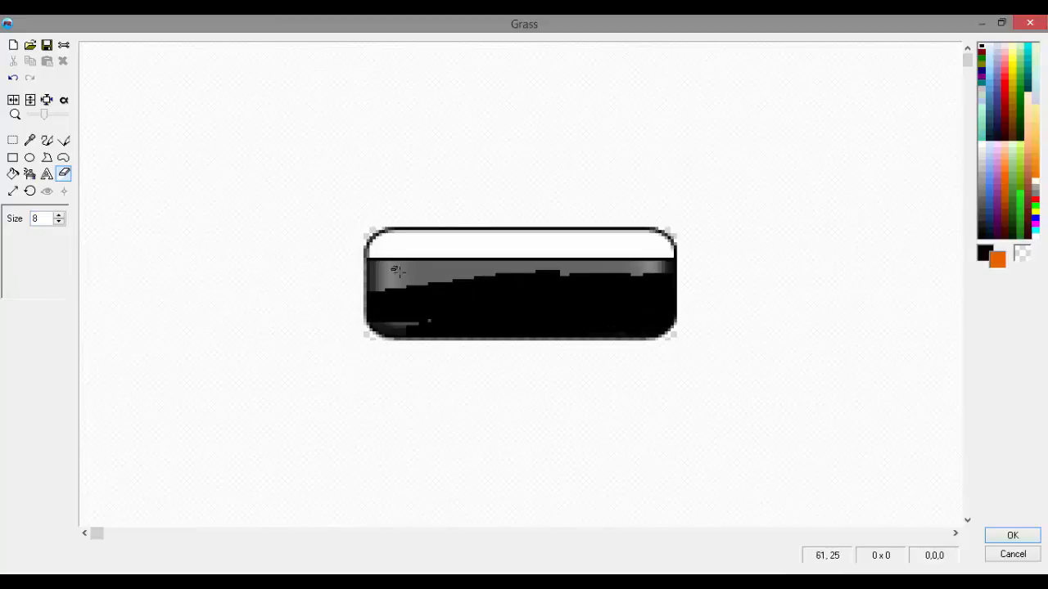
pyautogui.moveTo(397, 271)
pyautogui.mouseDown()
pyautogui.moveTo(493, 262)
pyautogui.moveTo(565, 277)
pyautogui.moveTo(639, 238)
pyautogui.moveTo(567, 221)
pyautogui.moveTo(373, 246)
pyautogui.moveTo(433, 202)
pyautogui.moveTo(346, 292)
pyautogui.mouseUp()
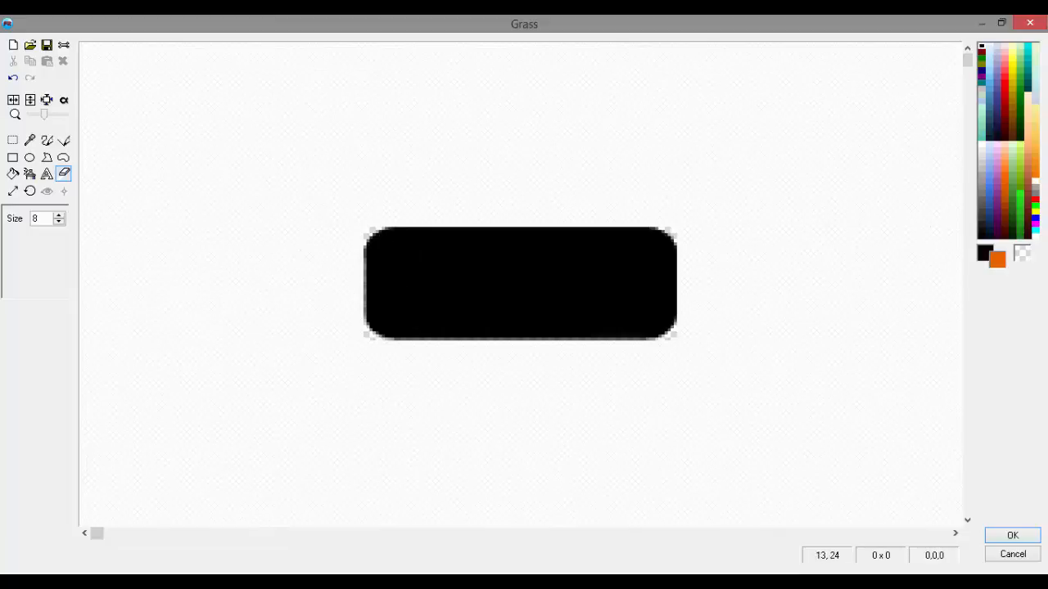
# Step: Paint the lower part of the black Grass platform image brown with the freehand pencil at size 10
pyautogui.rightClick(1027, 193)
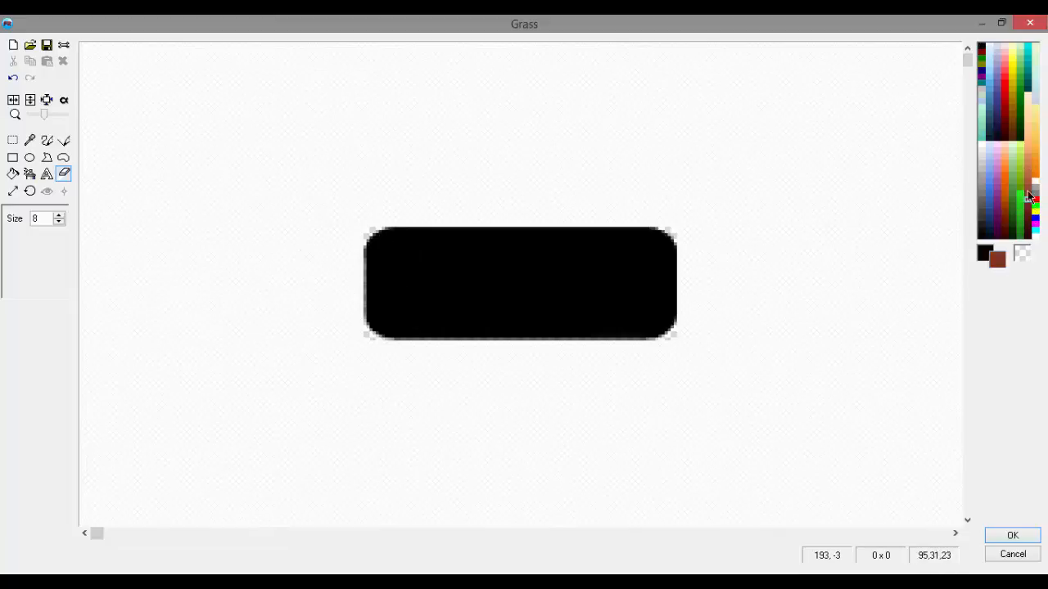
pyautogui.rightClick(1019, 131)
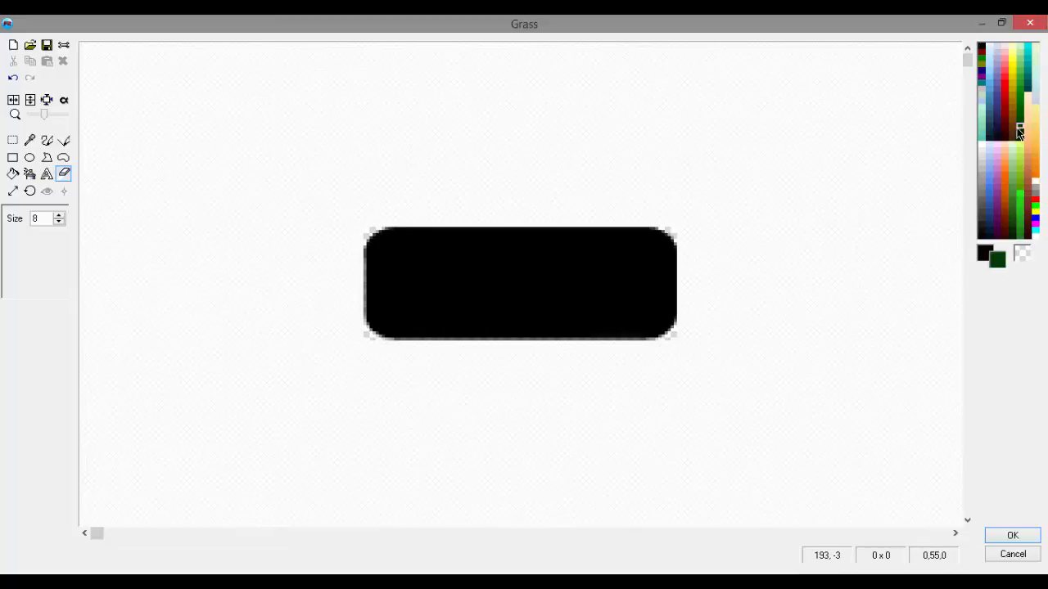
pyautogui.rightClick(1011, 126)
pyautogui.click(47, 140)
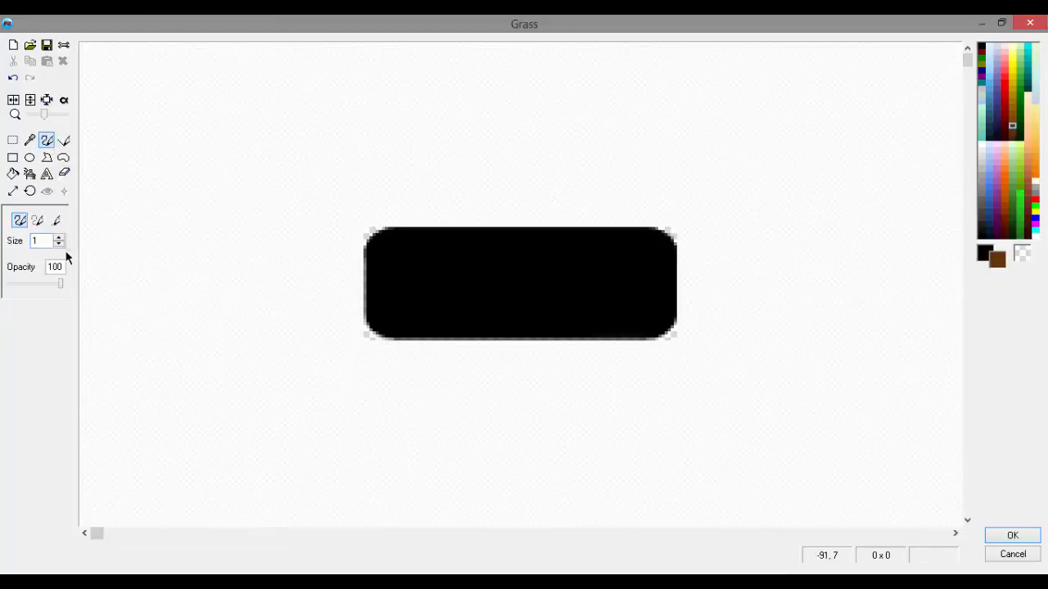
pyautogui.write('0')
pyautogui.moveTo(454, 279)
pyautogui.mouseDown(button='right')
pyautogui.moveTo(401, 301)
pyautogui.moveTo(651, 331)
pyautogui.moveTo(375, 291)
pyautogui.moveTo(433, 270)
pyautogui.moveTo(543, 299)
pyautogui.moveTo(676, 282)
pyautogui.moveTo(475, 282)
pyautogui.moveTo(450, 270)
pyautogui.mouseUp(button='right')
# Step: Fill the platform's black upper band with dark green and the lower part with a darker brown, and accept the image
pyautogui.rightClick(1019, 101)
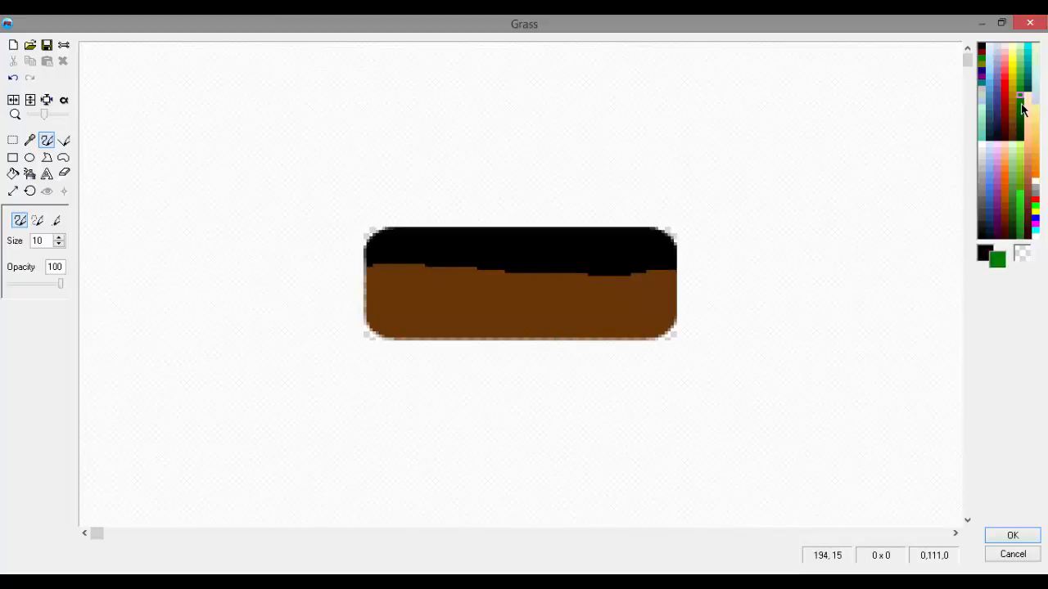
pyautogui.click(12, 174)
pyautogui.rightClick(475, 257)
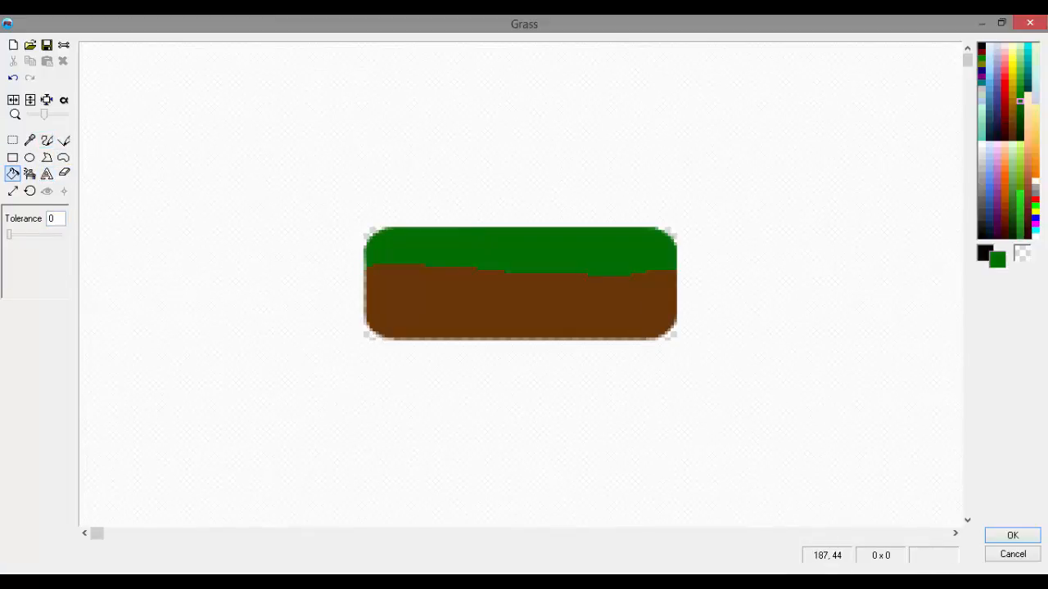
pyautogui.rightClick(1012, 138)
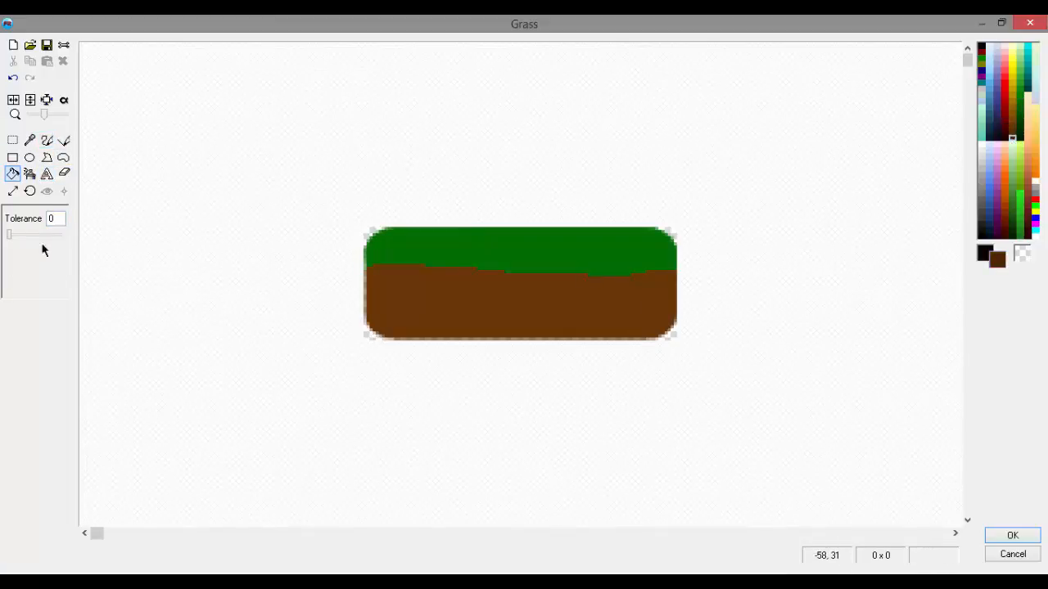
pyautogui.rightClick(431, 311)
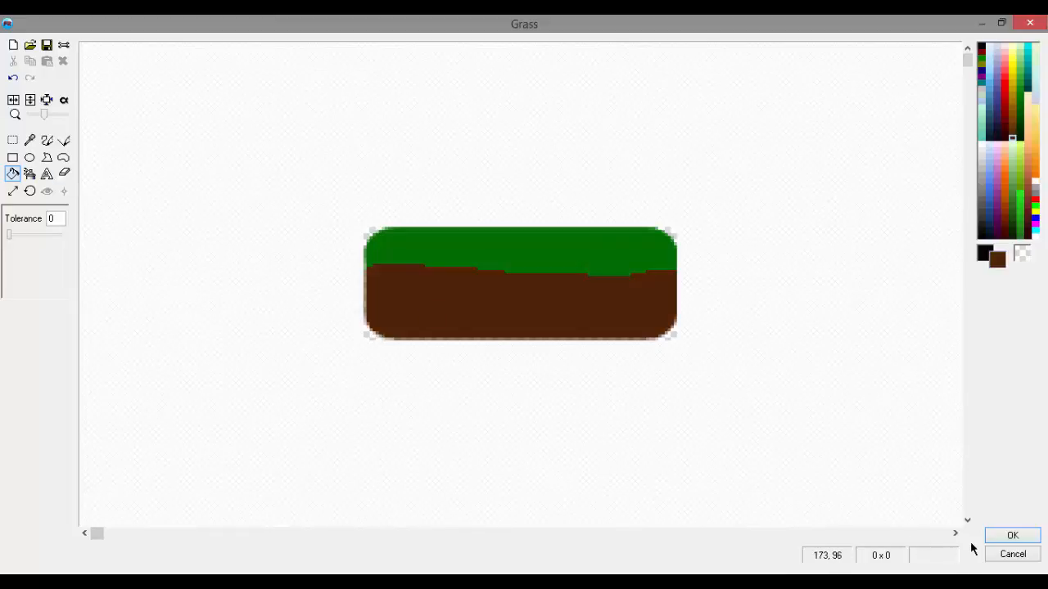
pyautogui.click(1012, 536)
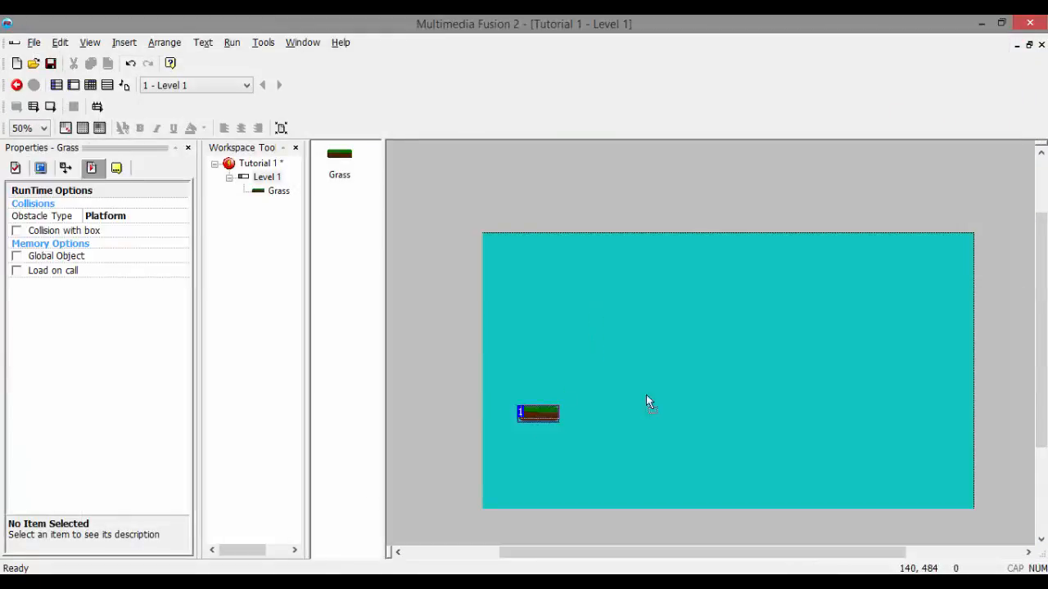
# Step: Test-run the frame to view the repainted Grass platform, and close the preview
pyautogui.moveTo(594, 389); pyautogui.dragTo(594, 389)
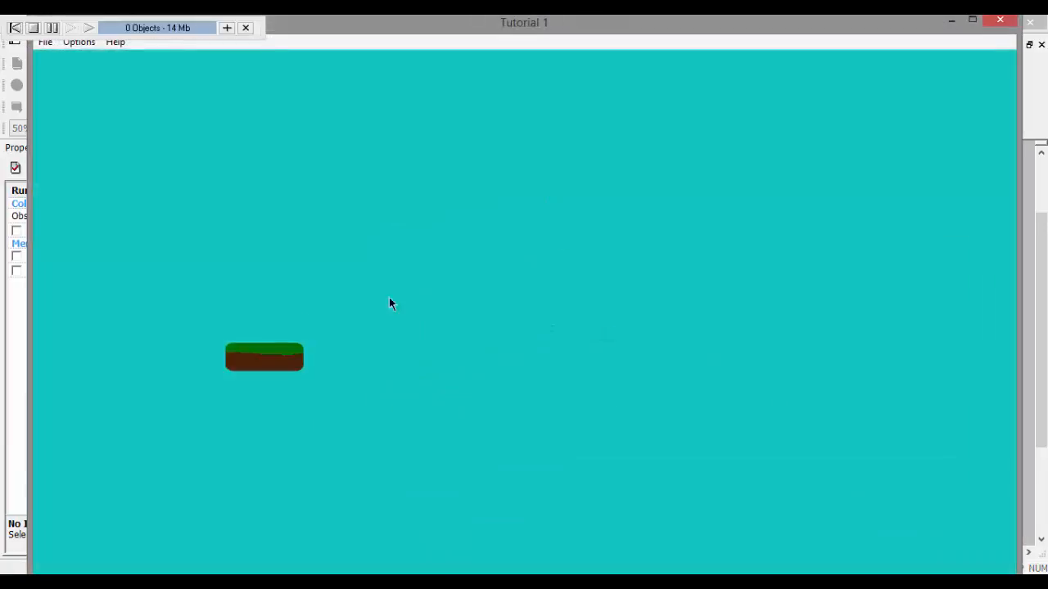
pyautogui.click(999, 20)
# Step: Move the Grass platform into the frame's lower-left corner and place a second Grass instance level with its right end
pyautogui.moveTo(586, 384); pyautogui.dragTo(488, 502)
pyautogui.click(603, 544)
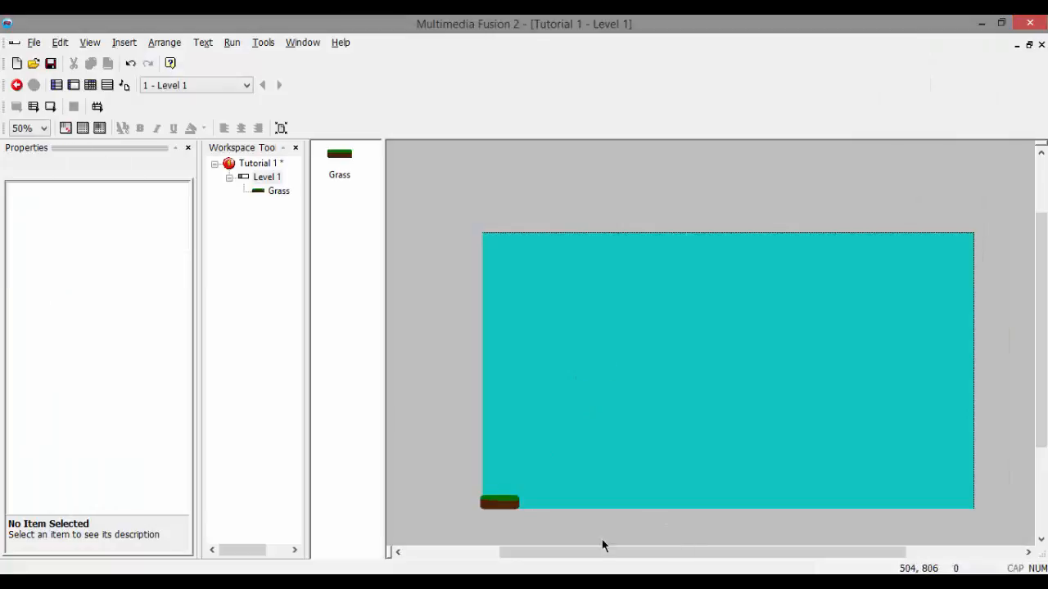
pyautogui.click(501, 504)
pyautogui.rightClick(501, 503)
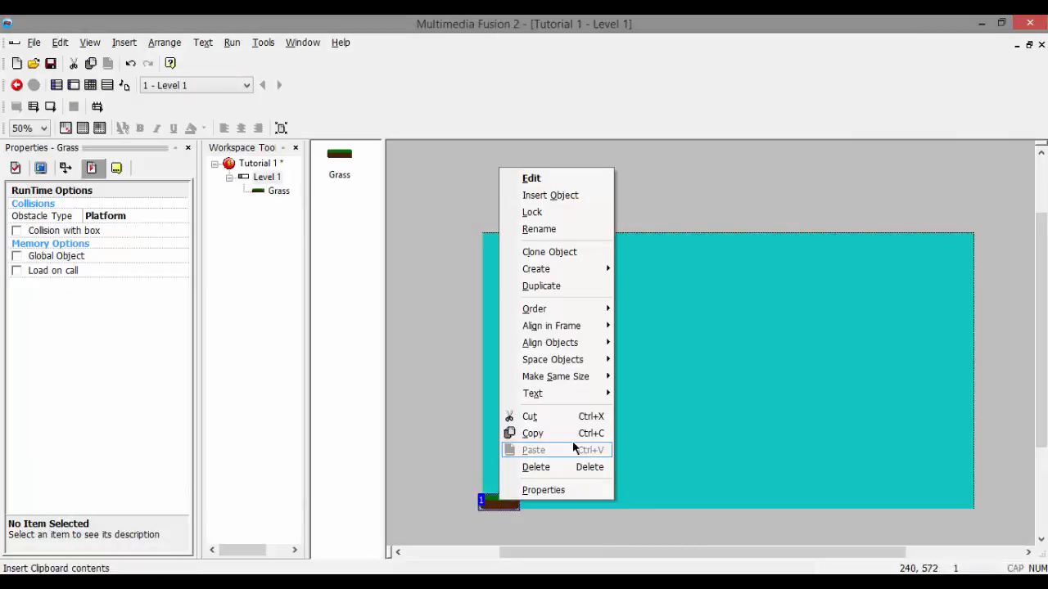
pyautogui.moveTo(337, 153); pyautogui.dragTo(517, 496)
pyautogui.moveTo(645, 558); pyautogui.dragTo(644, 557)
pyautogui.click(541, 510)
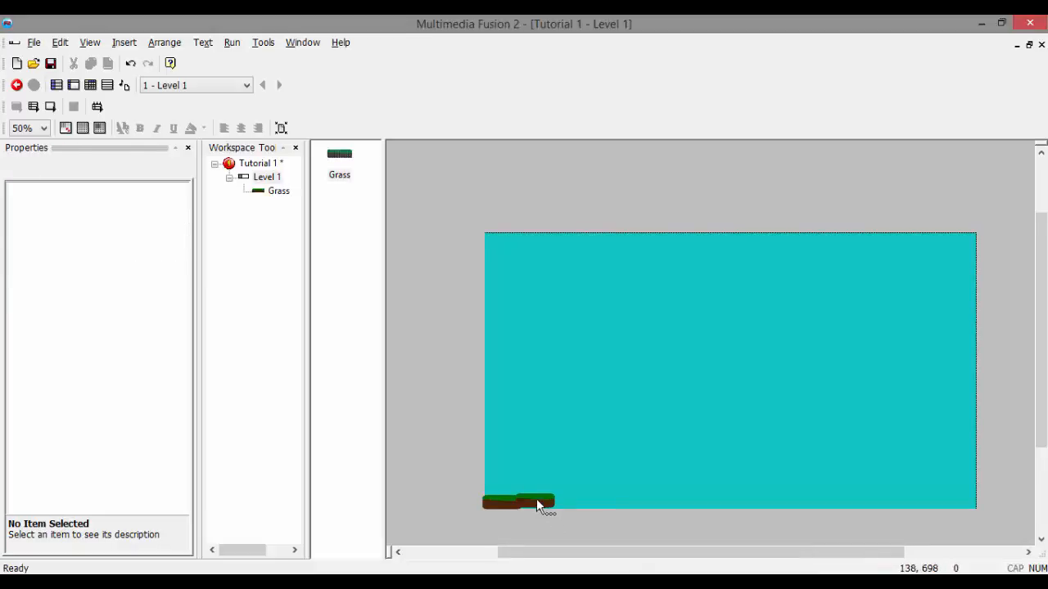
pyautogui.click(537, 500)
pyautogui.click(549, 522)
# Step: Duplicate both Grass platforms and place the copies against the right end of the row along the frame's lower edge
pyautogui.click(89, 42)
pyautogui.moveTo(96, 63)
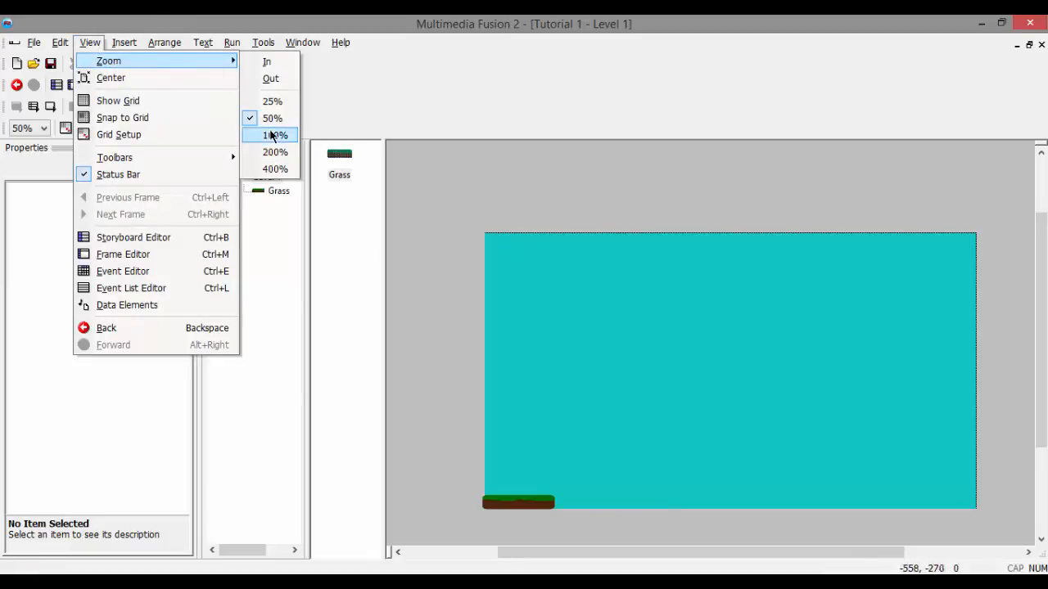
pyautogui.click(274, 136)
pyautogui.moveTo(1037, 316); pyautogui.dragTo(1033, 411)
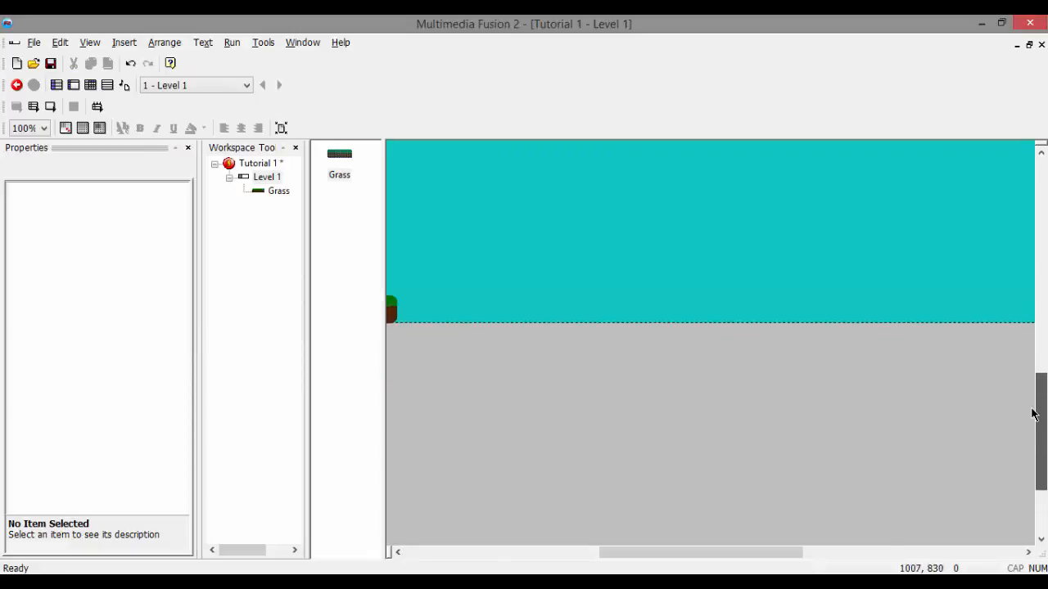
pyautogui.moveTo(715, 551); pyautogui.dragTo(633, 552)
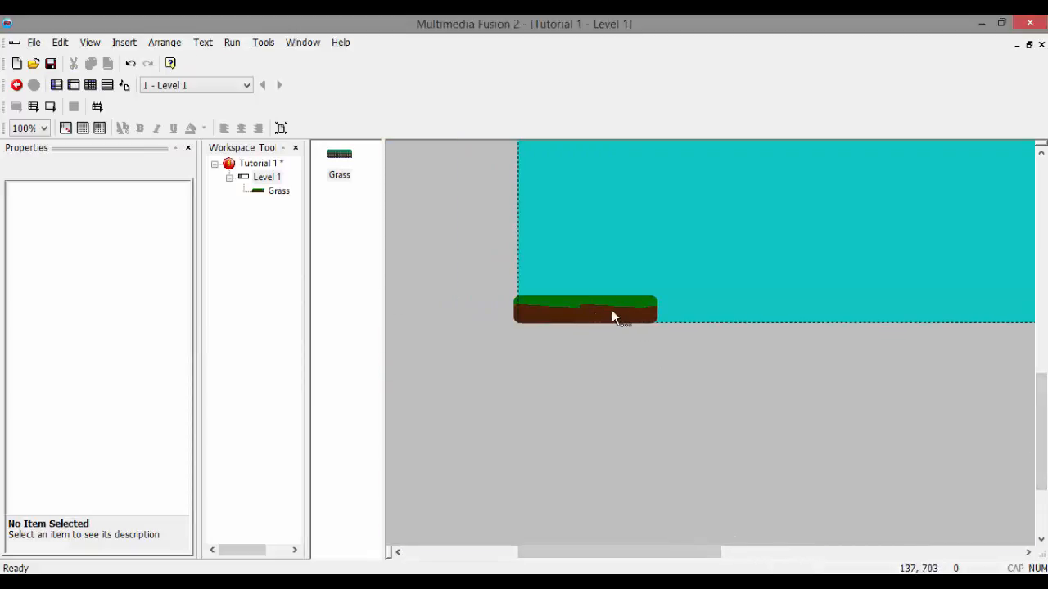
pyautogui.moveTo(476, 261); pyautogui.dragTo(745, 371)
pyautogui.hotkey('ctrl', 'c')
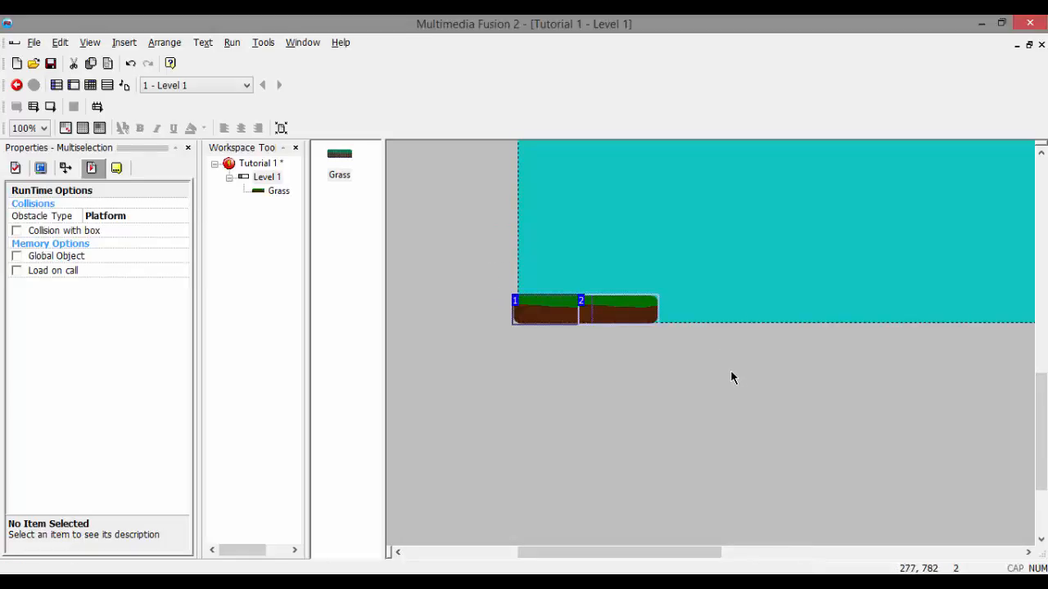
pyautogui.hotkey('ctrl', 'v')
pyautogui.click(669, 297)
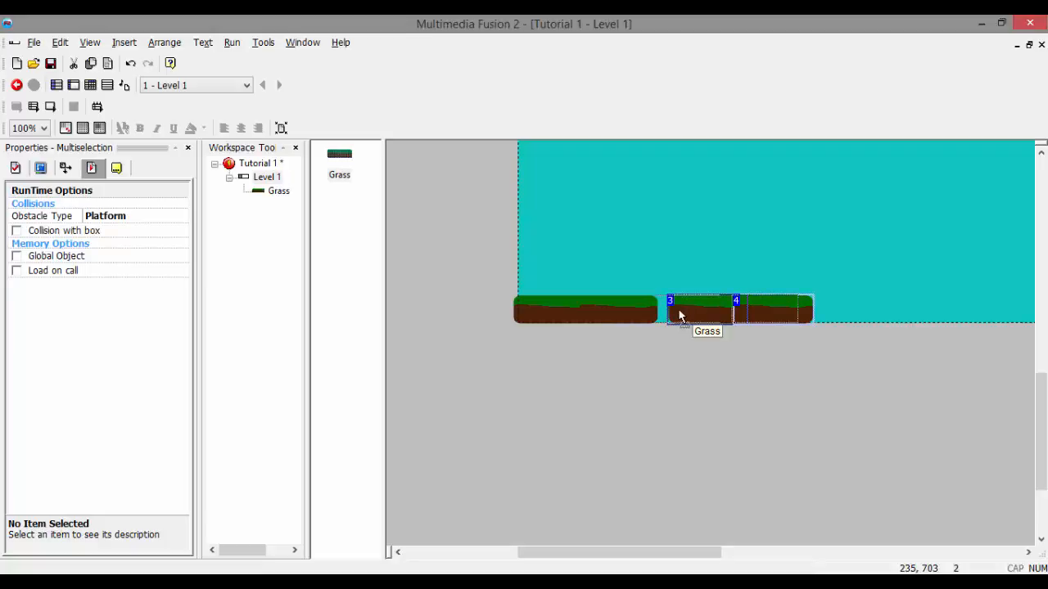
pyautogui.moveTo(698, 308); pyautogui.dragTo(673, 308)
pyautogui.click(731, 370)
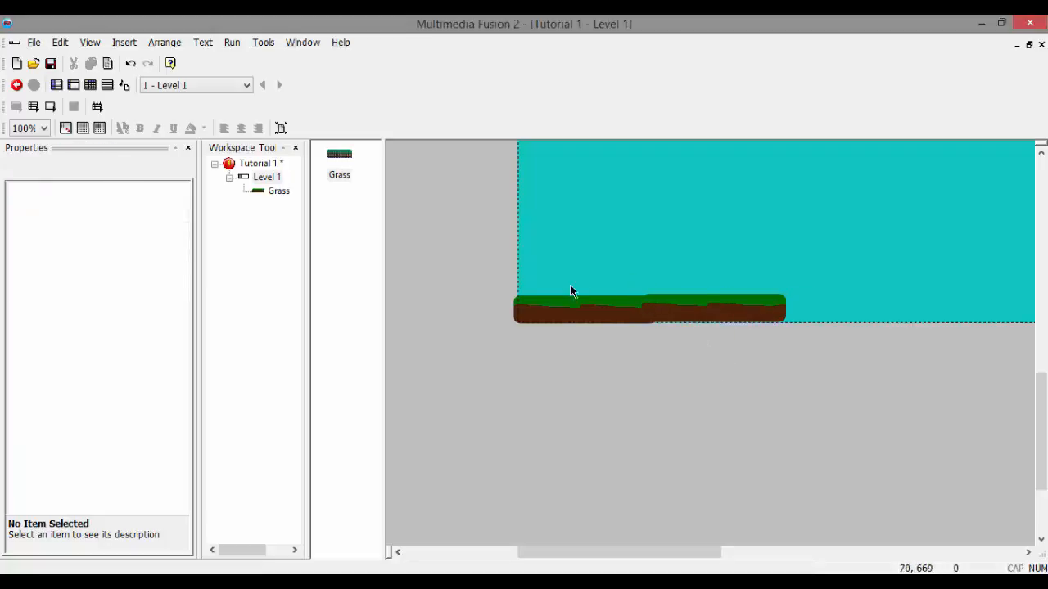
# Step: Adjust the height of the two copied Grass platforms individually so all four form one level ground strip
pyautogui.click(723, 325)
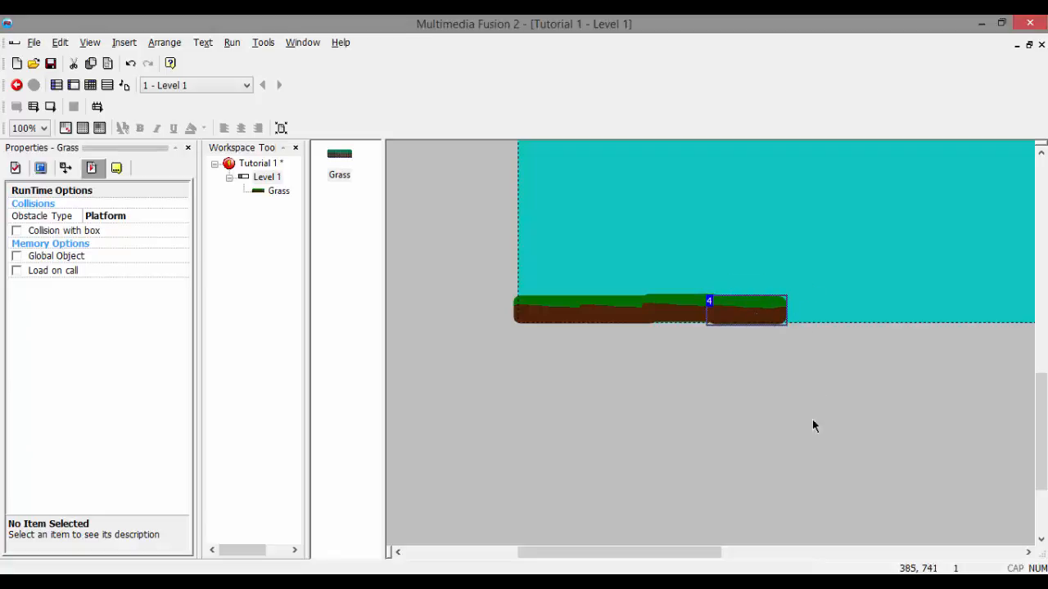
pyautogui.click(813, 424)
pyautogui.click(693, 321)
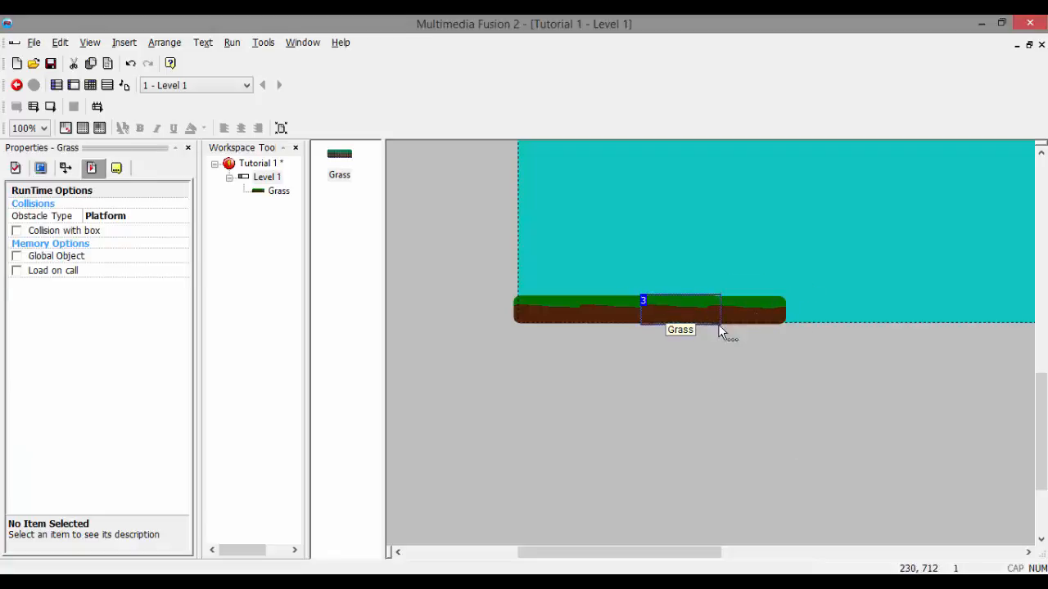
pyautogui.click(723, 371)
pyautogui.click(683, 310)
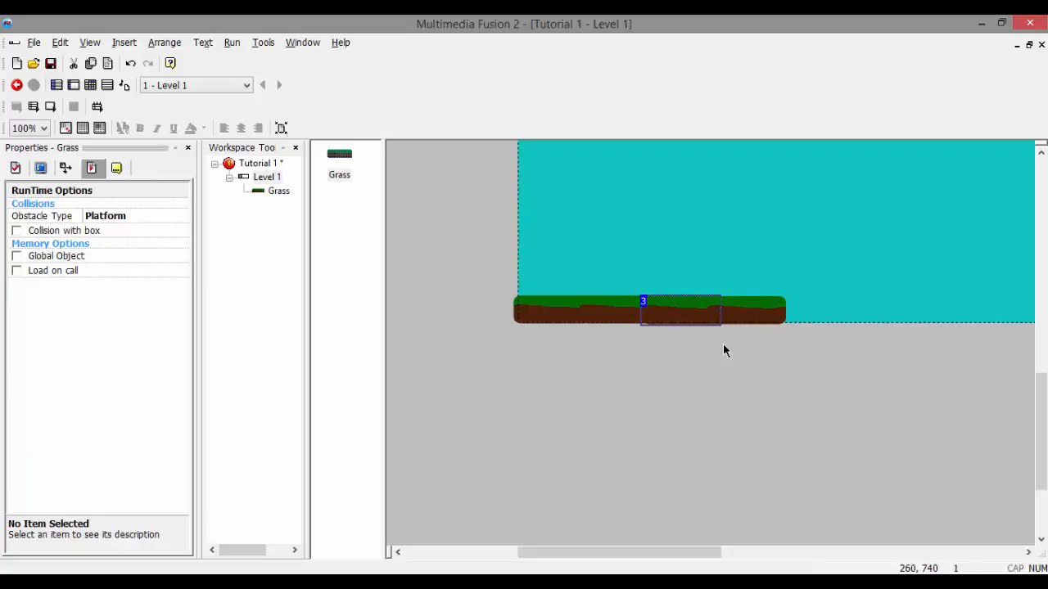
pyautogui.click(724, 348)
pyautogui.click(675, 309)
pyautogui.moveTo(674, 309); pyautogui.dragTo(746, 302)
pyautogui.press('Down')
pyautogui.press('Down')
pyautogui.press('Down')
pyautogui.press('Down')
pyautogui.press('Down')
pyautogui.press('Down')
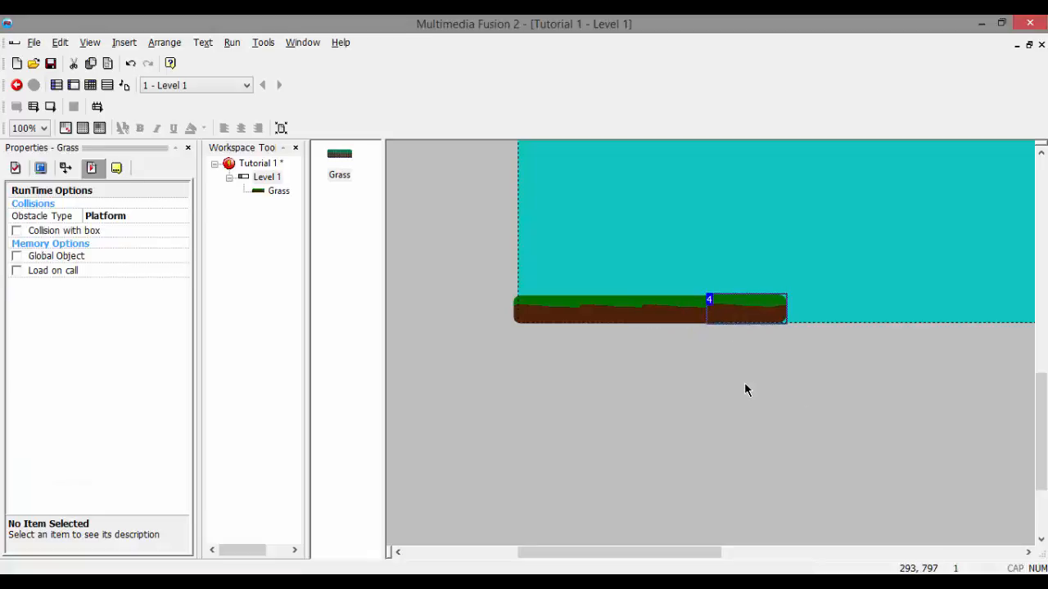
pyautogui.click(744, 383)
pyautogui.click(751, 306)
pyautogui.click(802, 365)
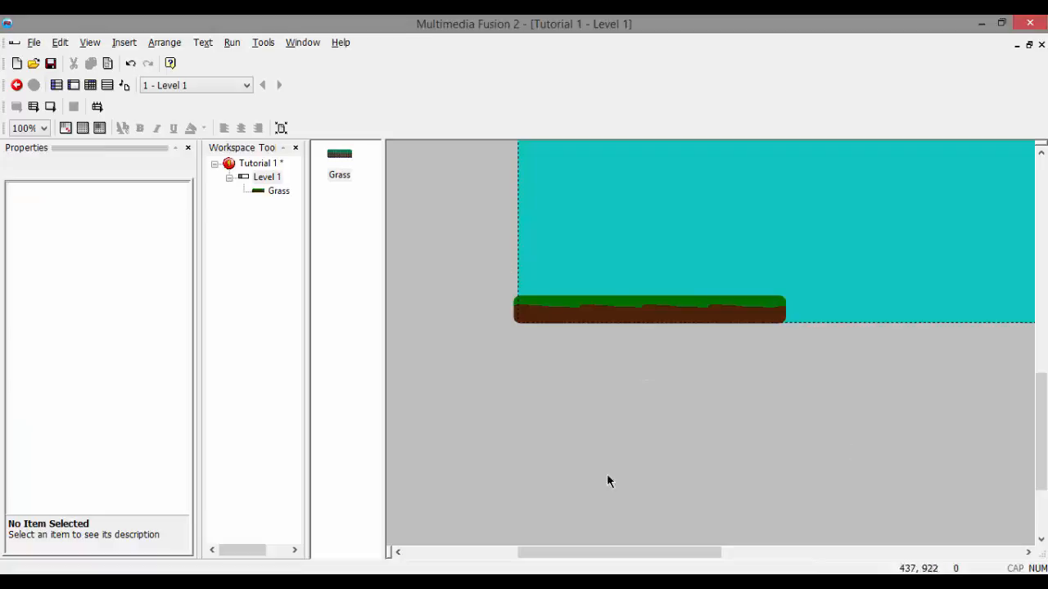
# Step: Insert a new Active object into the frame and position it above the grass strip
pyautogui.moveTo(1037, 398)
pyautogui.mouseDown()
pyautogui.moveTo(1031, 358)
pyautogui.moveTo(1038, 392)
pyautogui.mouseUp()
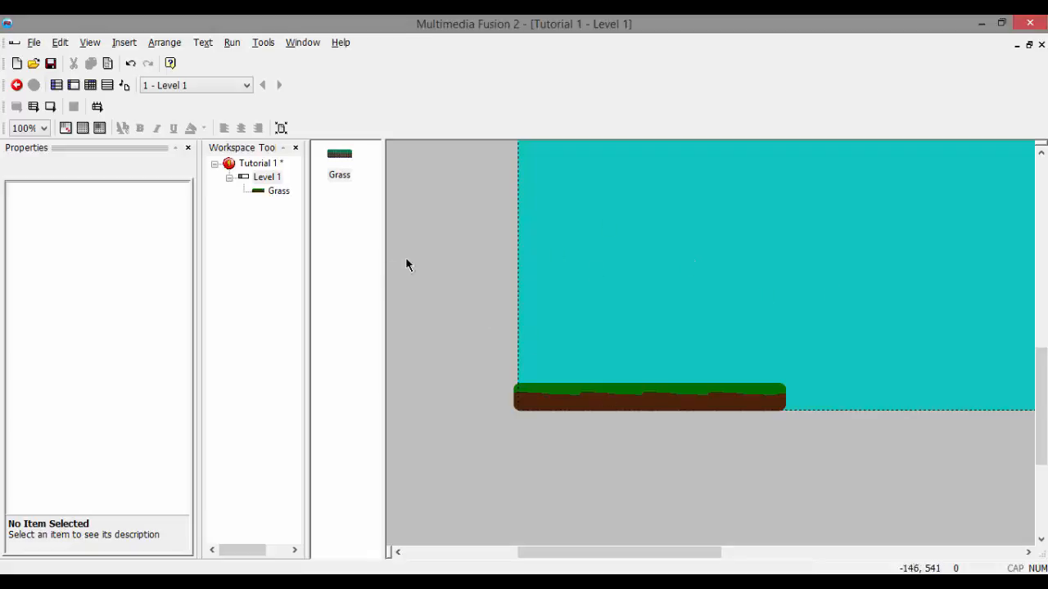
pyautogui.doubleClick(618, 214)
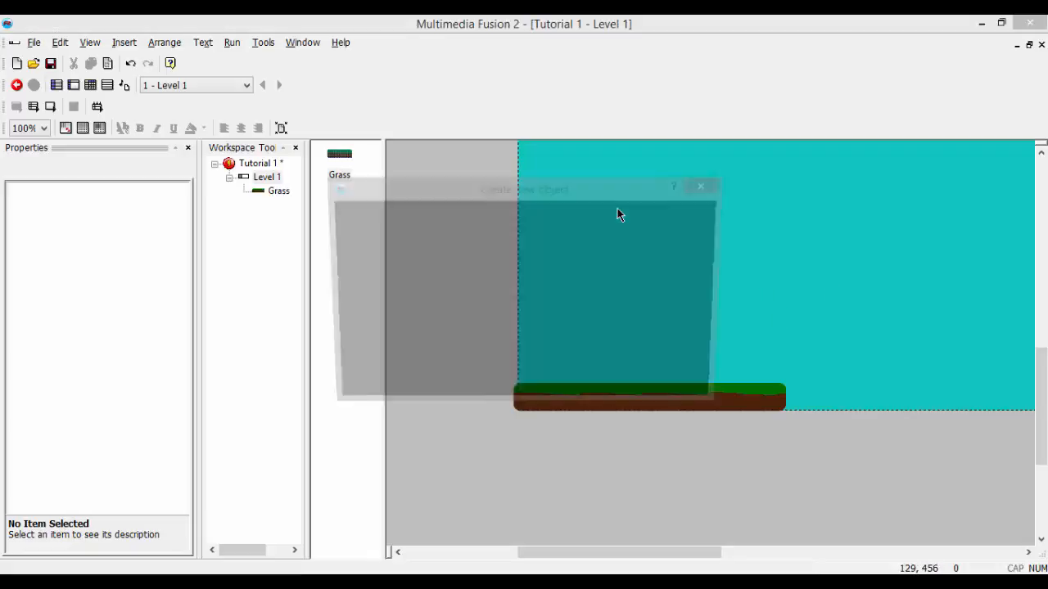
pyautogui.click(352, 218)
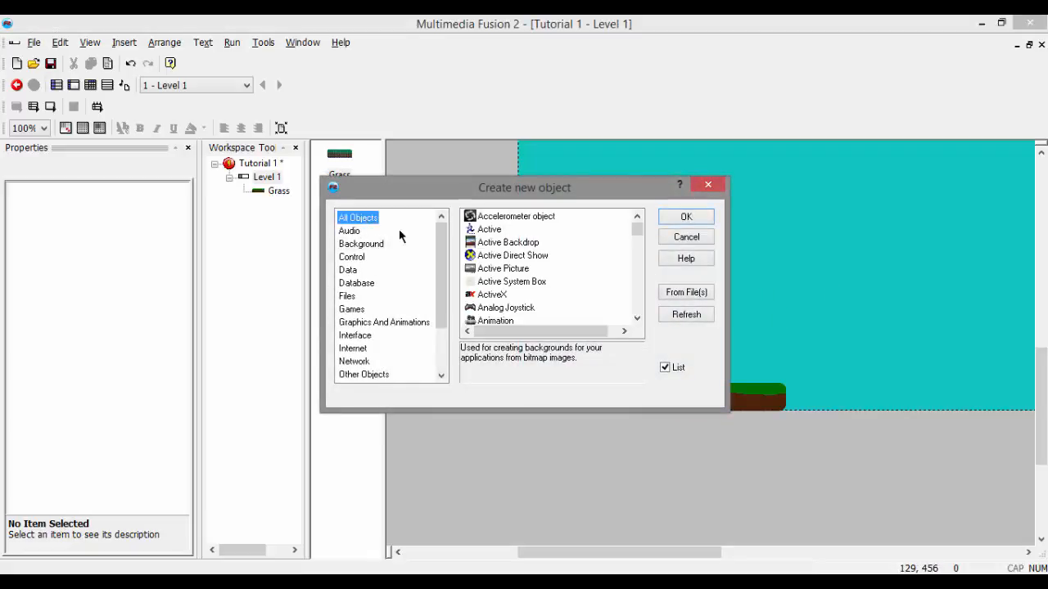
pyautogui.doubleClick(484, 230)
pyautogui.click(581, 239)
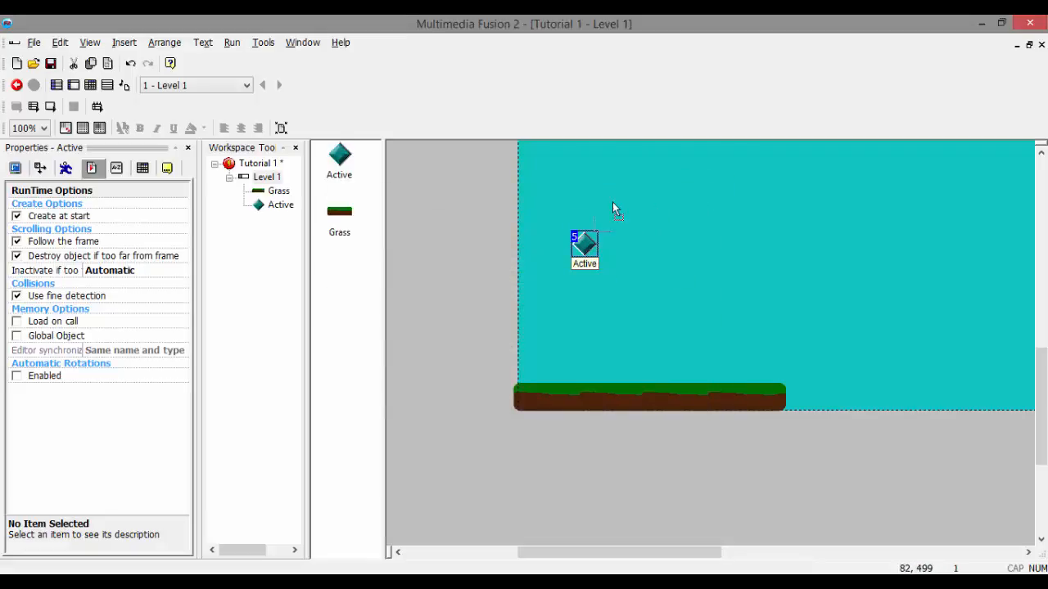
pyautogui.moveTo(583, 243); pyautogui.dragTo(613, 238)
pyautogui.click(603, 262)
# Step: Examine the Active object's property categories, including display, size, runtime and events, and return to its movement settings
pyautogui.click(65, 168)
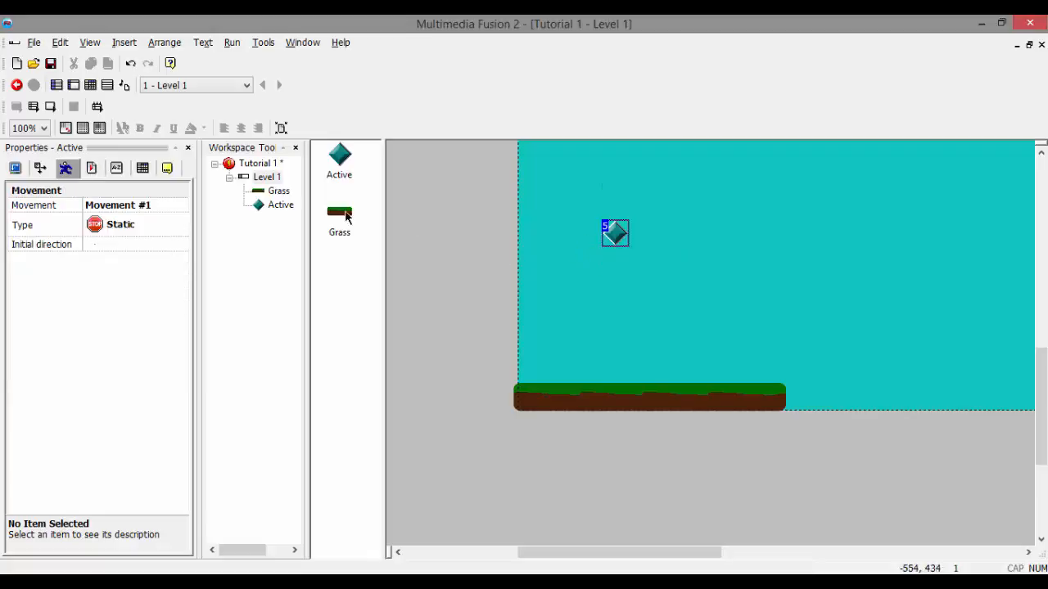
pyautogui.click(16, 168)
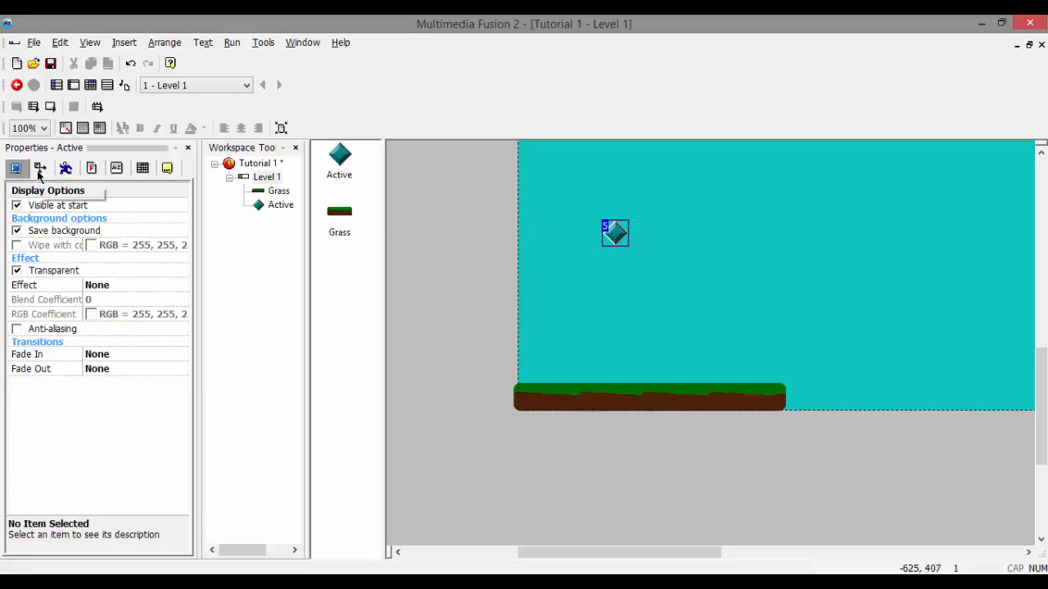
pyautogui.click(41, 168)
pyautogui.click(68, 169)
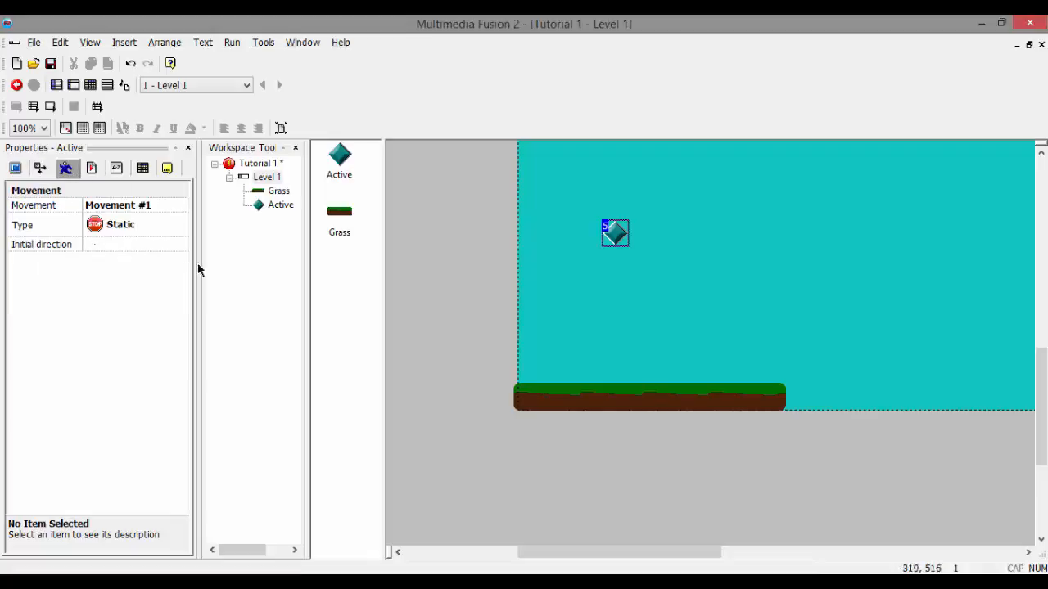
pyautogui.click(92, 168)
pyautogui.click(116, 168)
pyautogui.click(142, 168)
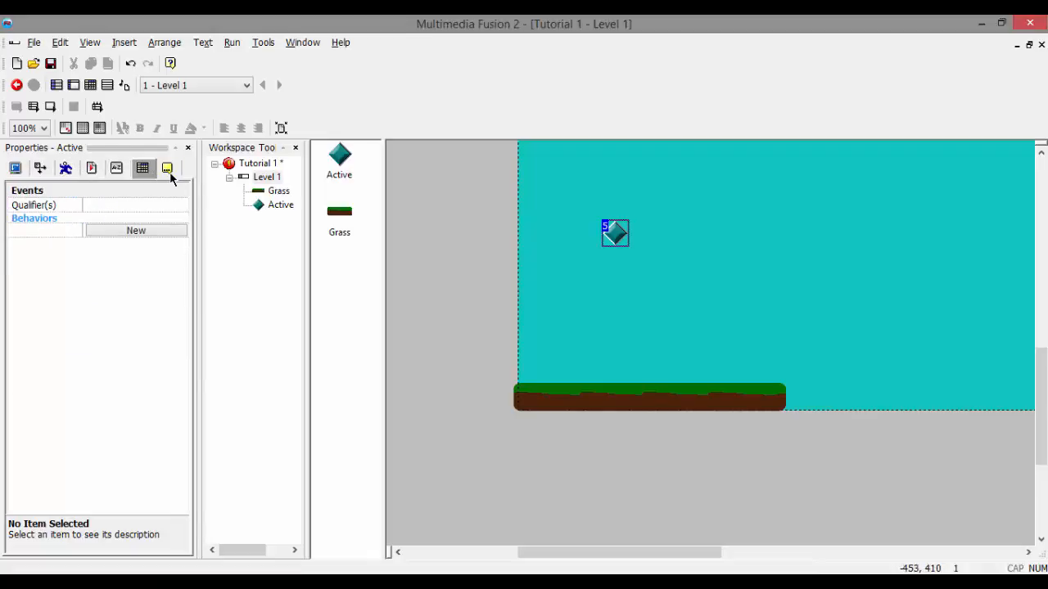
pyautogui.click(167, 168)
pyautogui.click(67, 169)
pyautogui.click(144, 170)
pyautogui.click(66, 169)
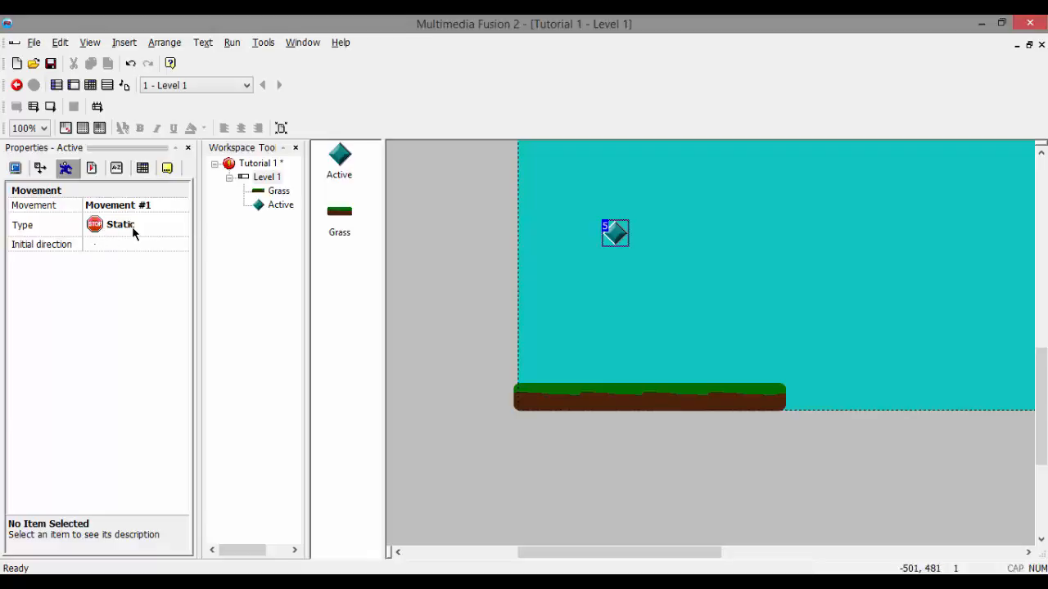
# Step: Test-run the frame to check the Active object's behaviour with Static movement, and close the preview
pyautogui.press('F8')
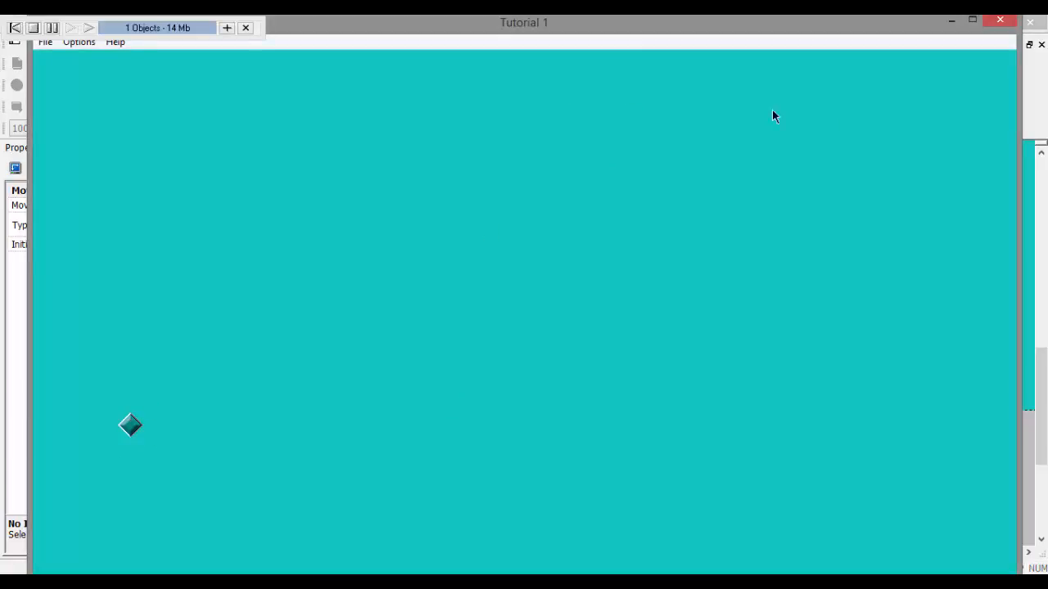
pyautogui.click(999, 22)
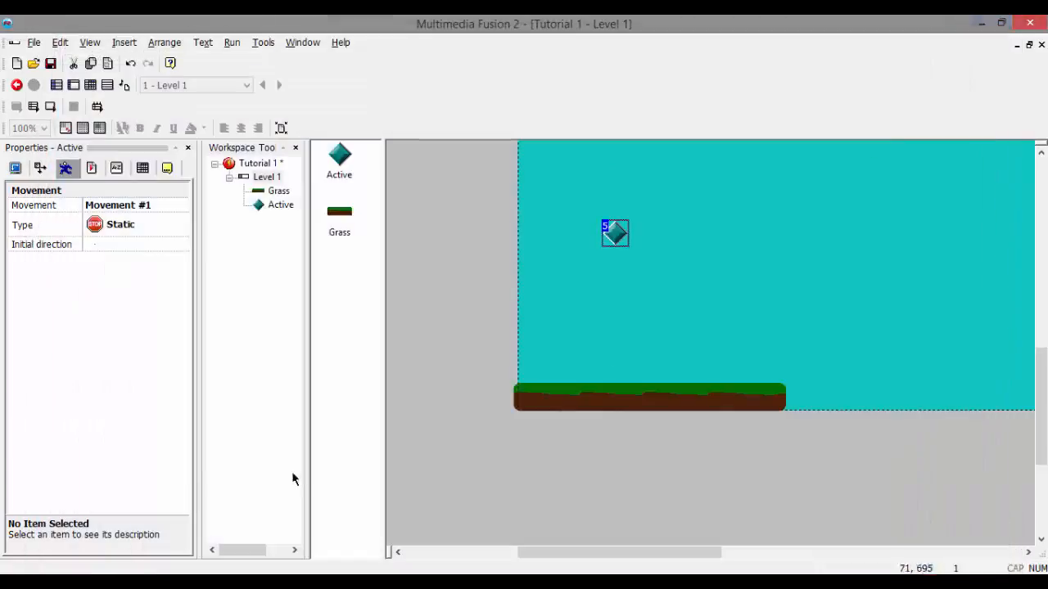
# Step: Try the Mouse Controlled movement type on the Active object and test-run the frame
pyautogui.click(88, 227)
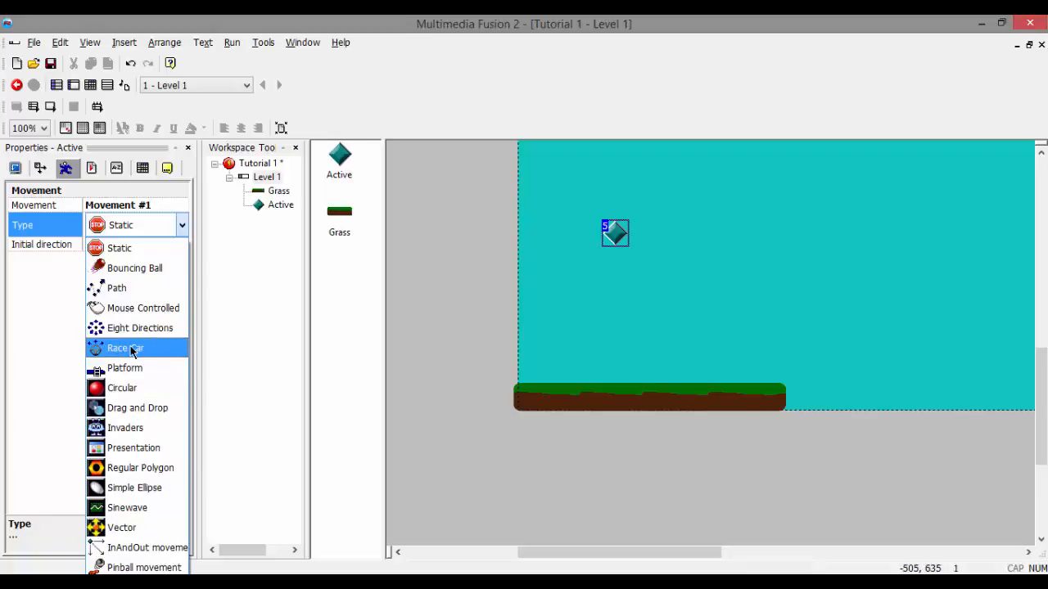
pyautogui.click(135, 308)
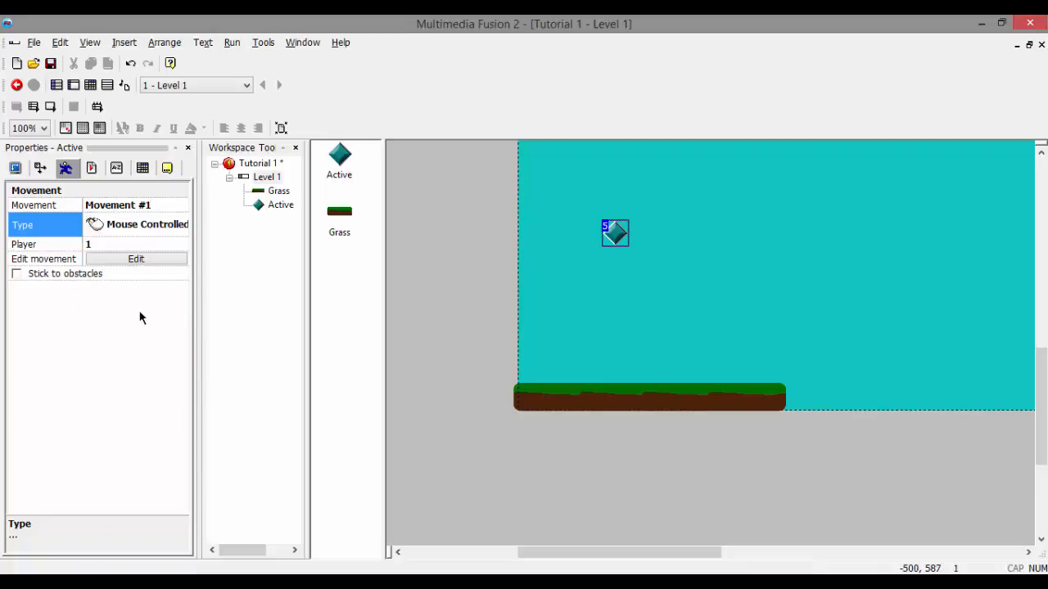
pyautogui.press('F8')
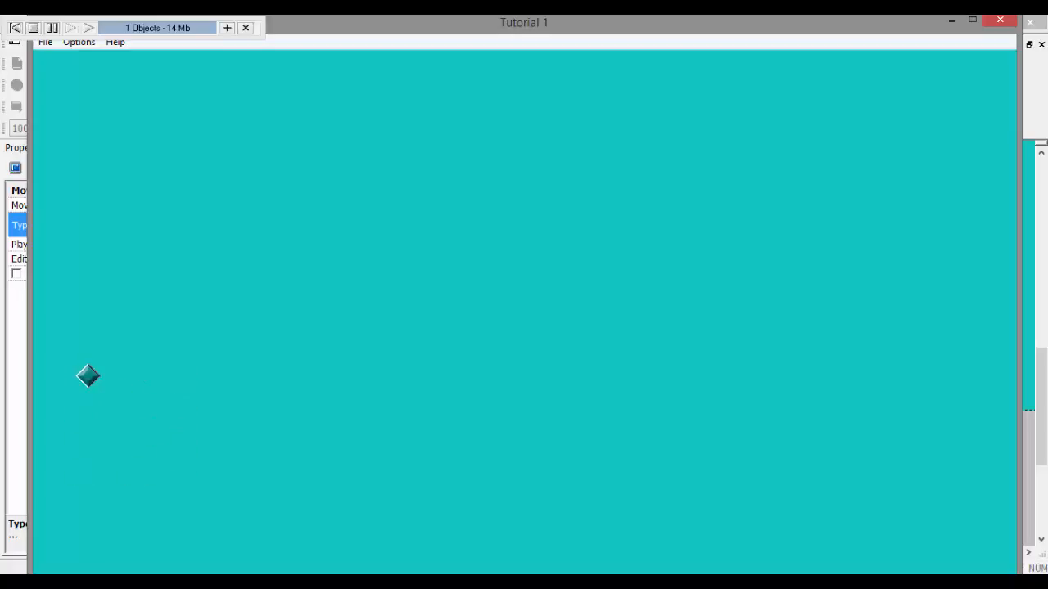
pyautogui.press('super')
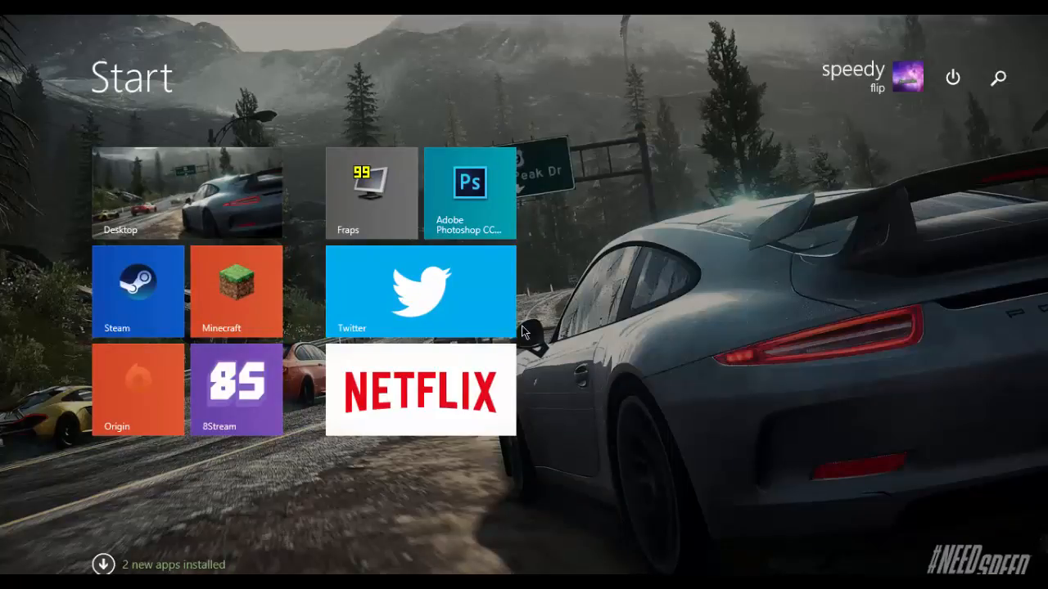
pyautogui.press('super')
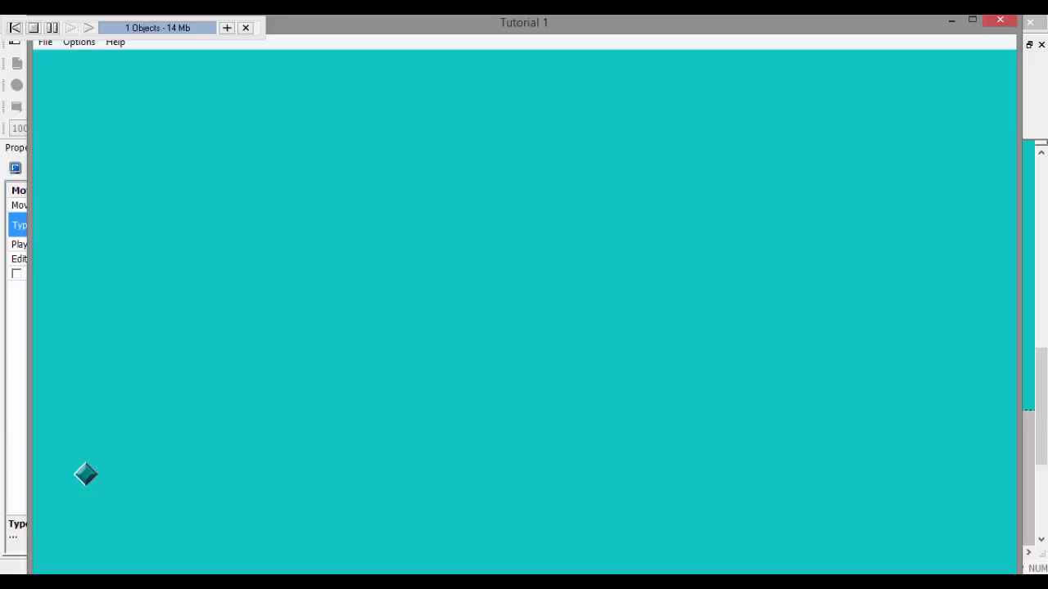
# Step: Switch to Task Manager, end the running Multimedia Fusion Editor Runtime task, and close Task Manager
pyautogui.hotkey('ctrl', 'shift', 'Escape')
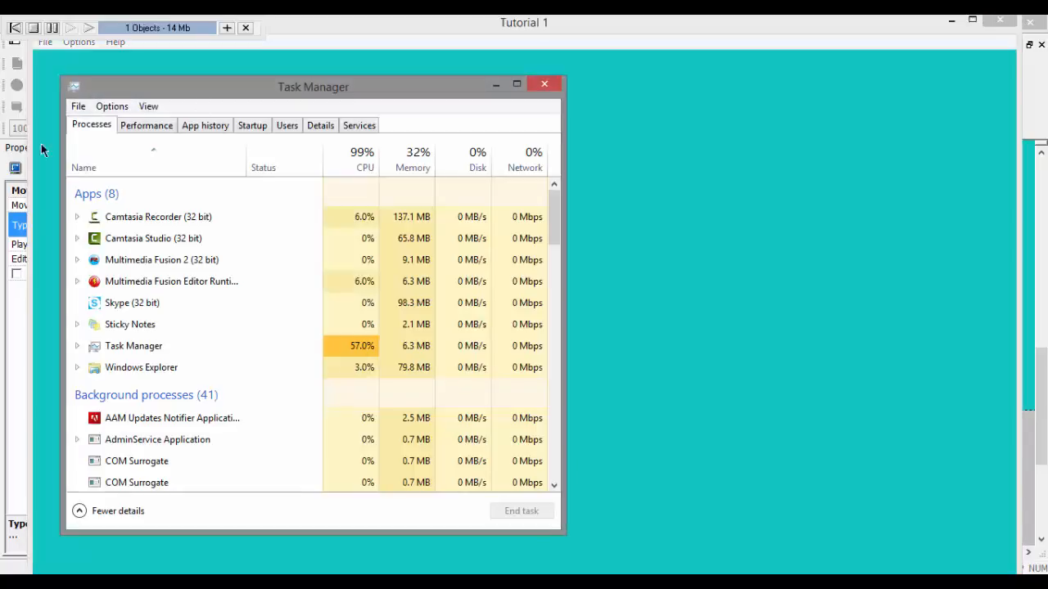
pyautogui.click(169, 282)
pyautogui.click(532, 514)
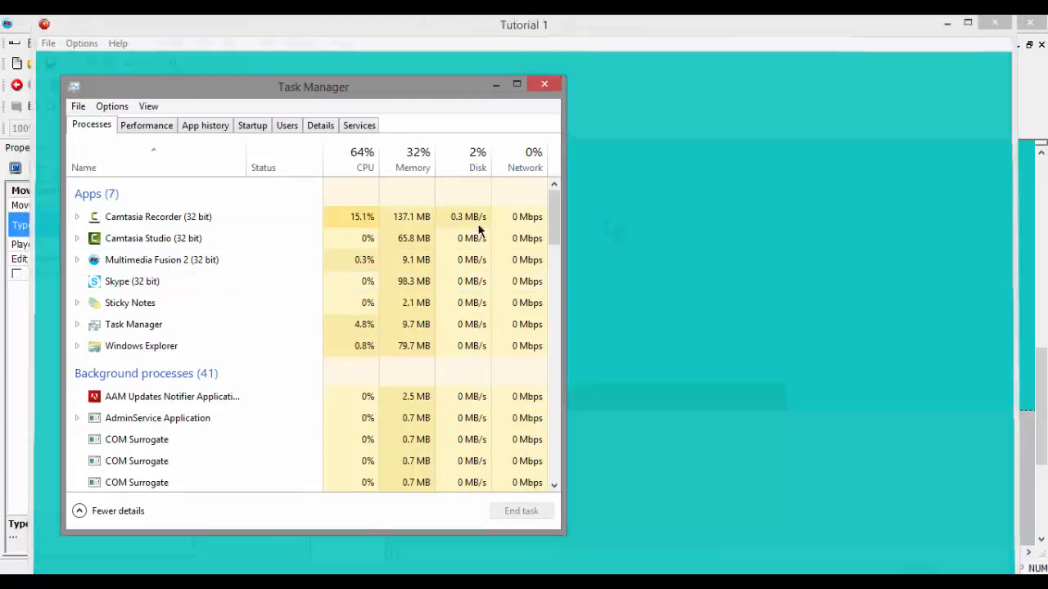
pyautogui.click(544, 84)
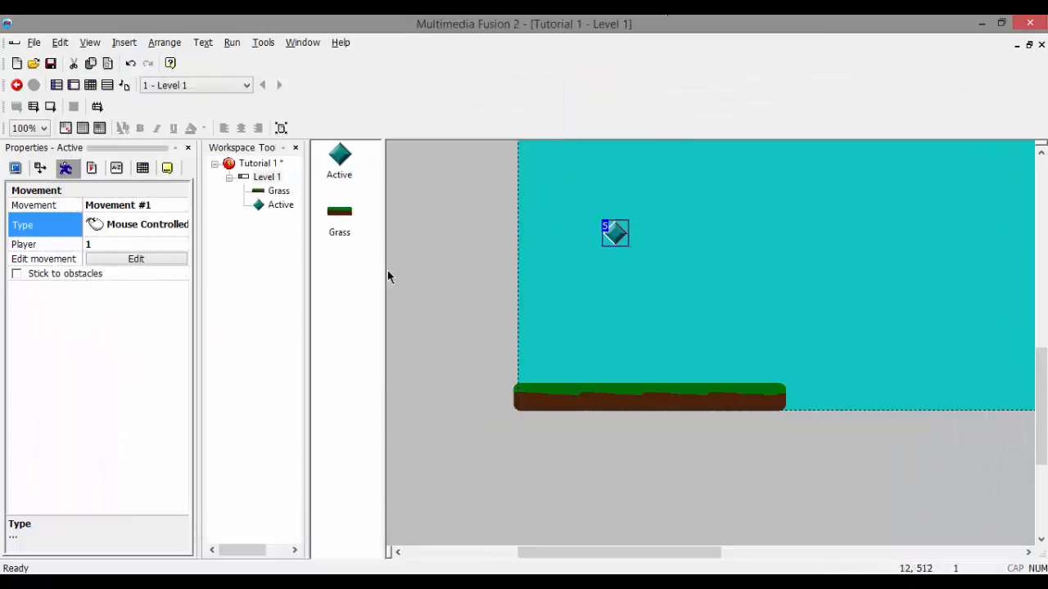
# Step: Set the Active object's movement type to Platform with Button 1 as the jump control
pyautogui.click(97, 224)
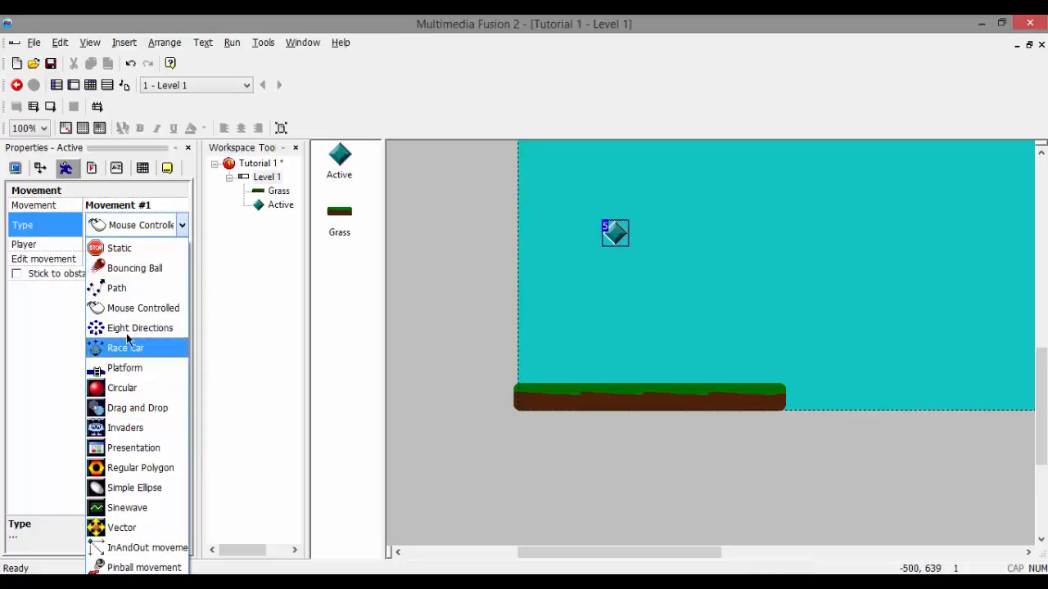
pyautogui.click(143, 373)
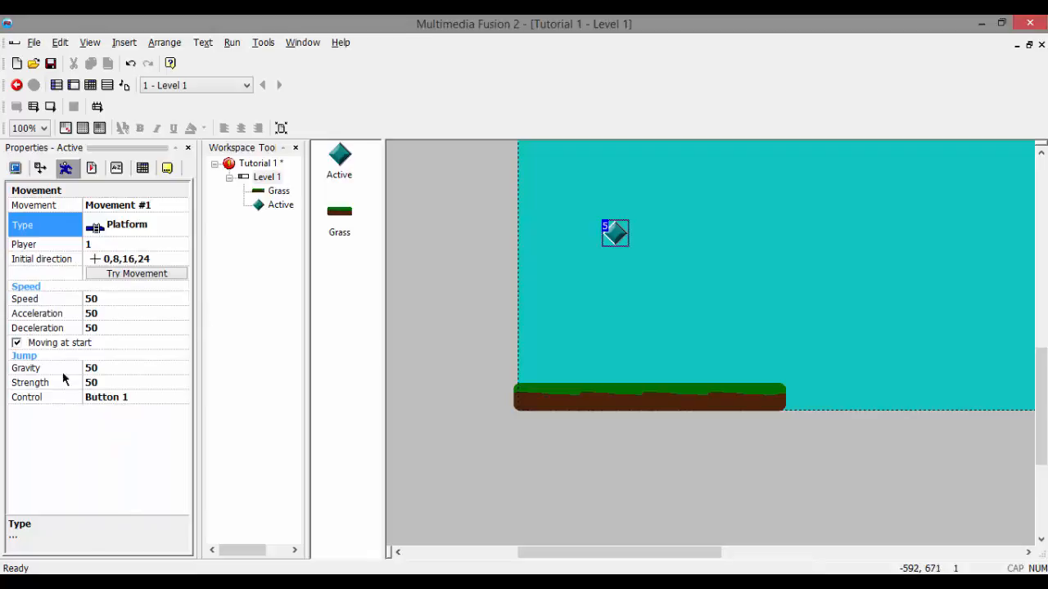
pyautogui.click(120, 399)
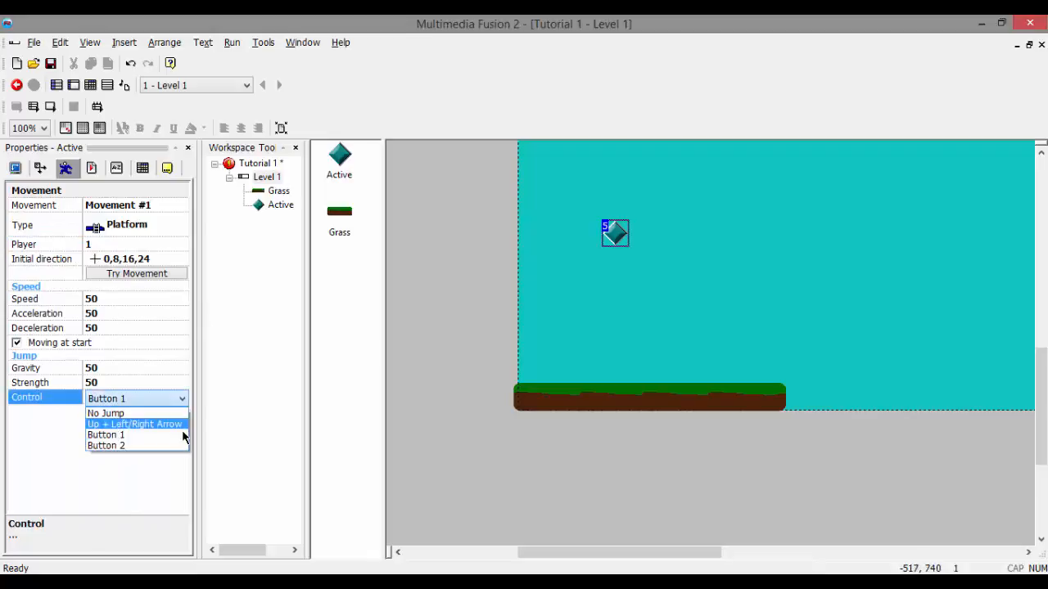
pyautogui.click(140, 436)
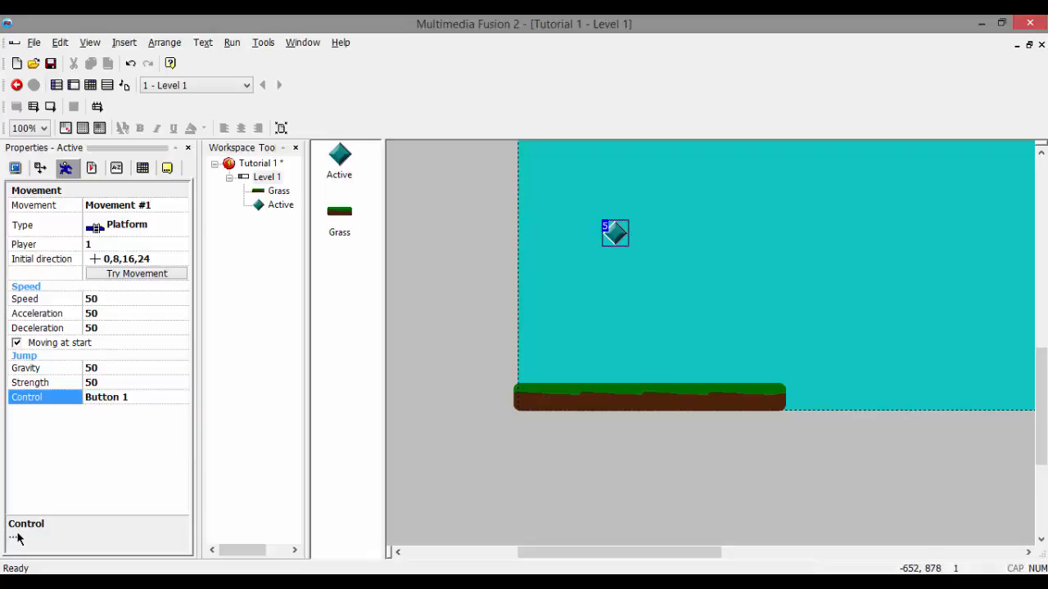
pyautogui.click(104, 302)
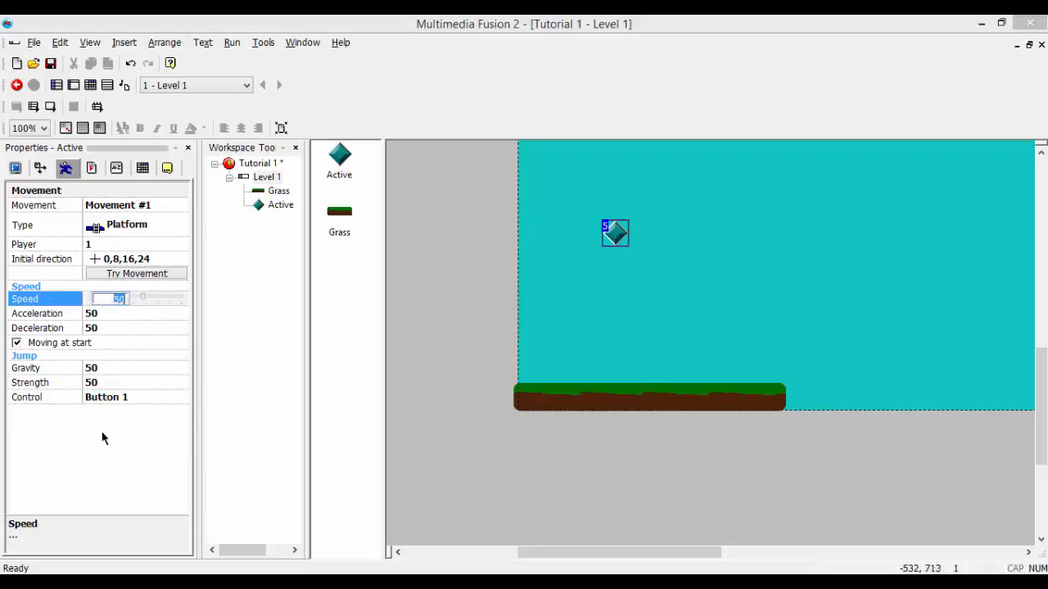
pyautogui.click(105, 449)
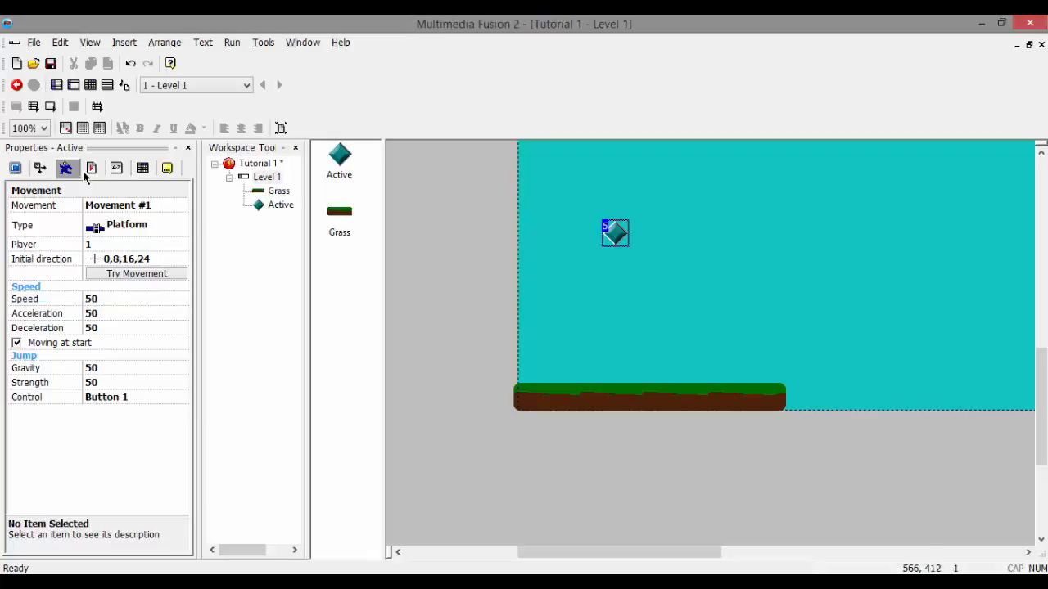
# Step: Move the Active object slightly lower above the grass, test-run its Platform movement, and close the preview
pyautogui.click(647, 242)
pyautogui.moveTo(614, 235); pyautogui.dragTo(613, 249)
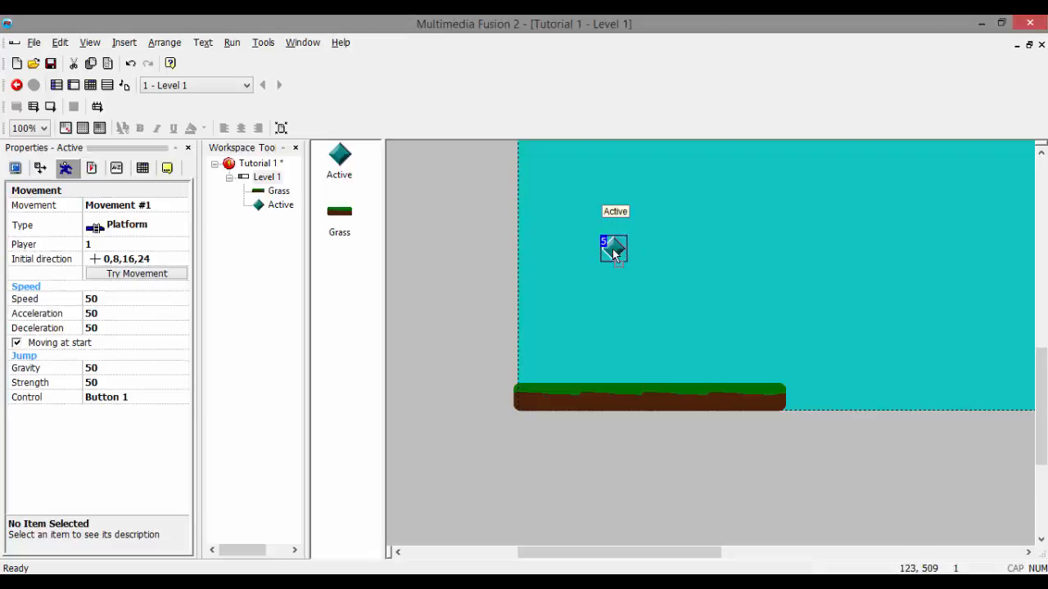
pyautogui.press('F8')
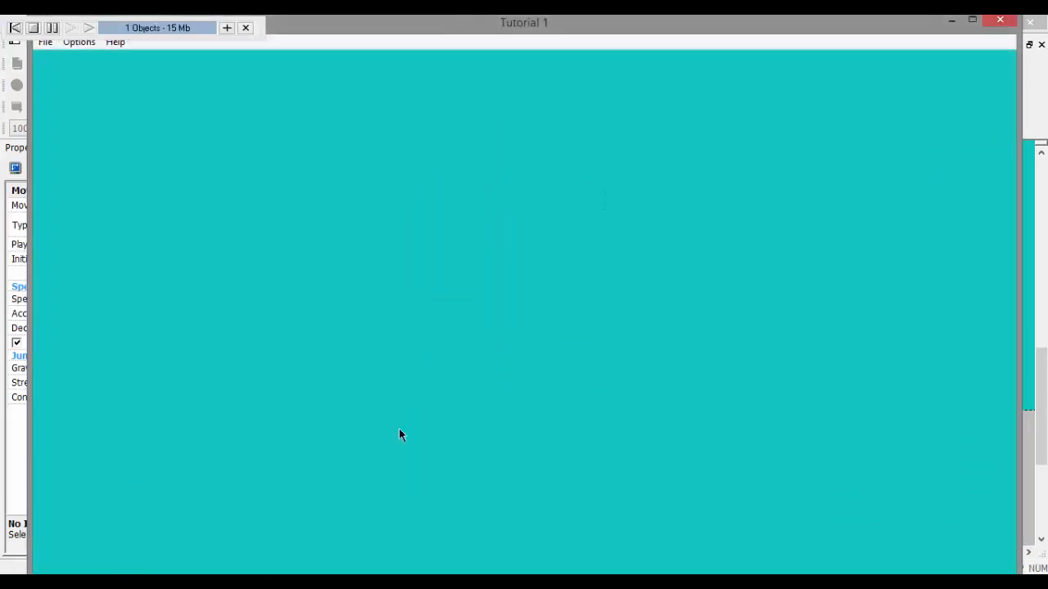
pyautogui.click(999, 19)
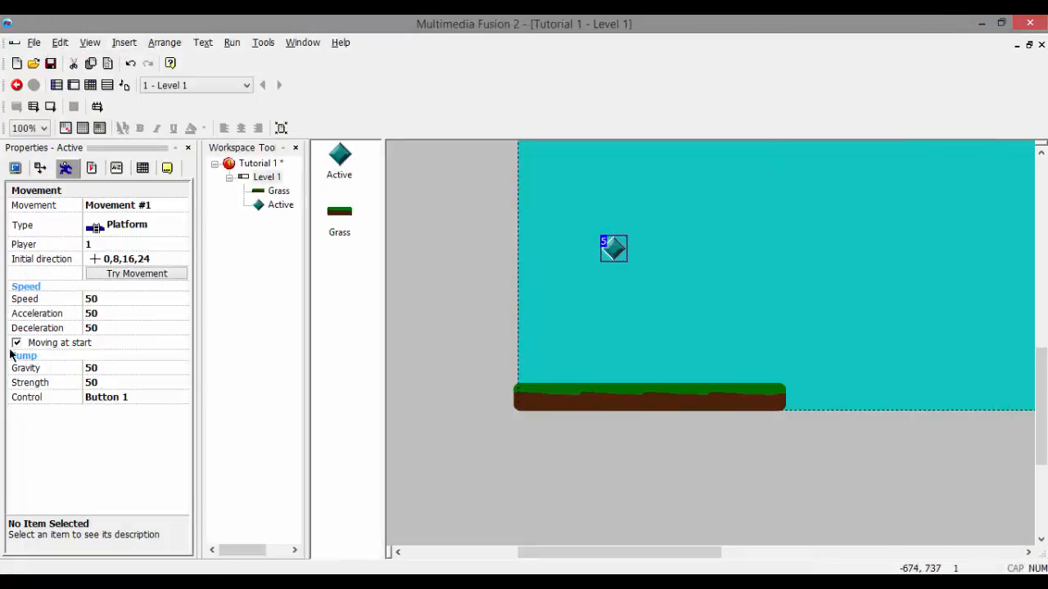
# Step: Set the Tutorial 1 application's window size to 1280 x 700 and apply the new size to the frame
pyautogui.click(256, 166)
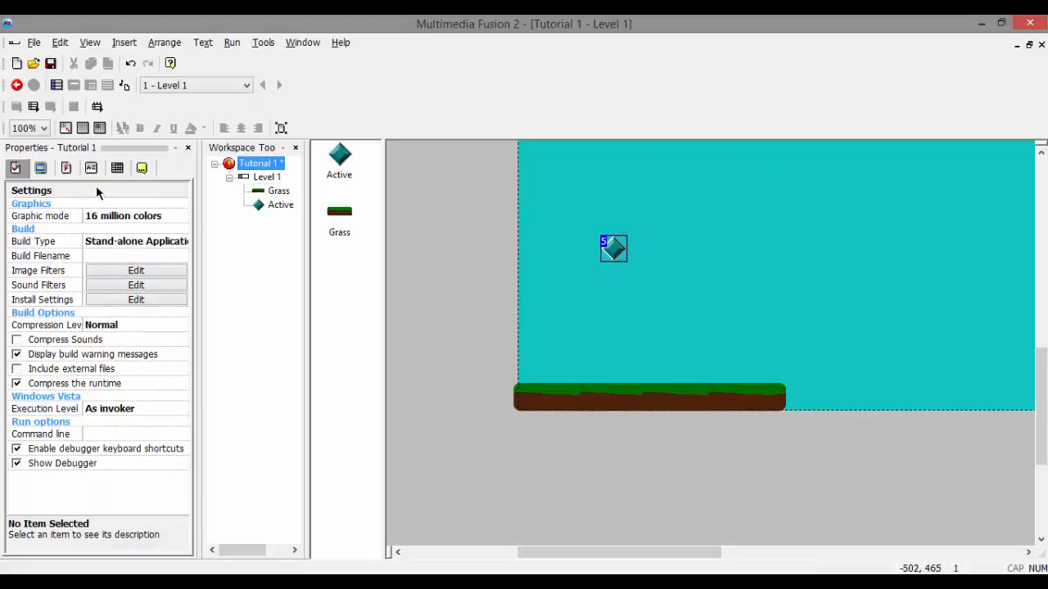
pyautogui.click(65, 167)
pyautogui.click(40, 168)
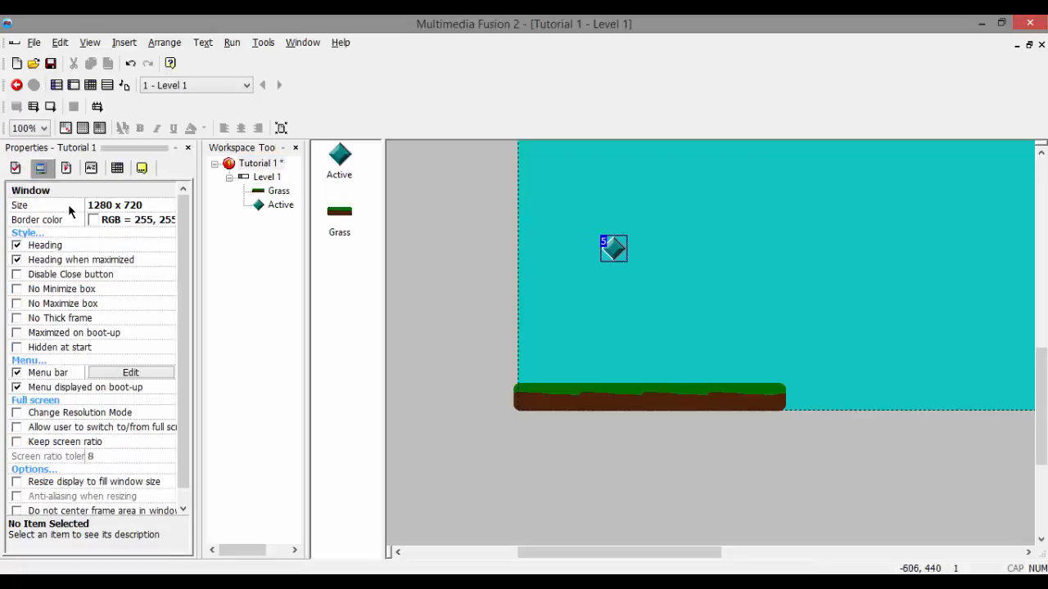
pyautogui.click(147, 209)
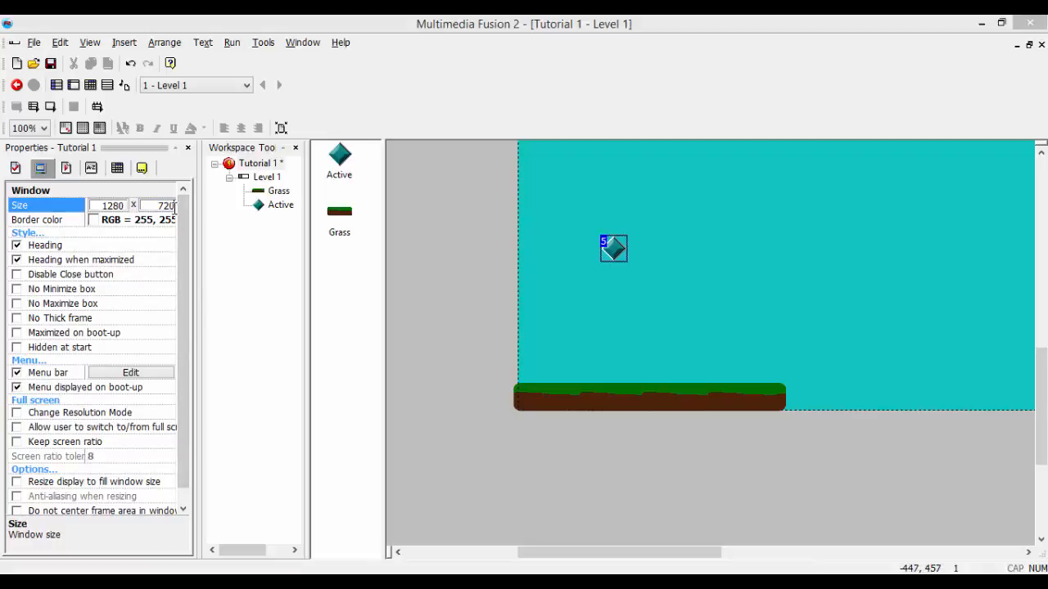
pyautogui.click(475, 331)
pyautogui.click(588, 335)
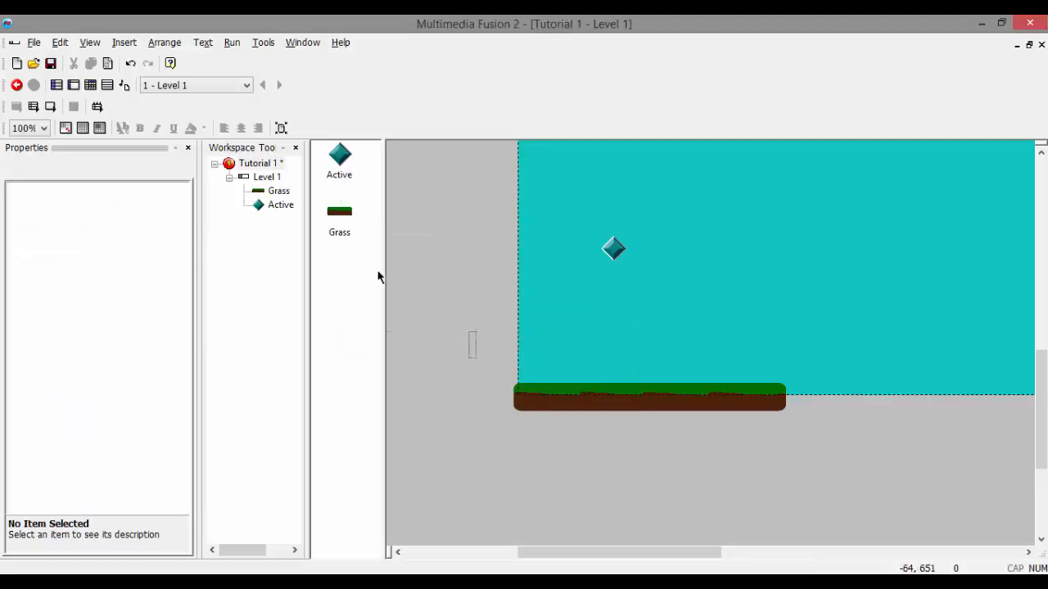
# Step: Test-run the application at the 700-pixel height in a maximized window, and close the preview
pyautogui.press('F8')
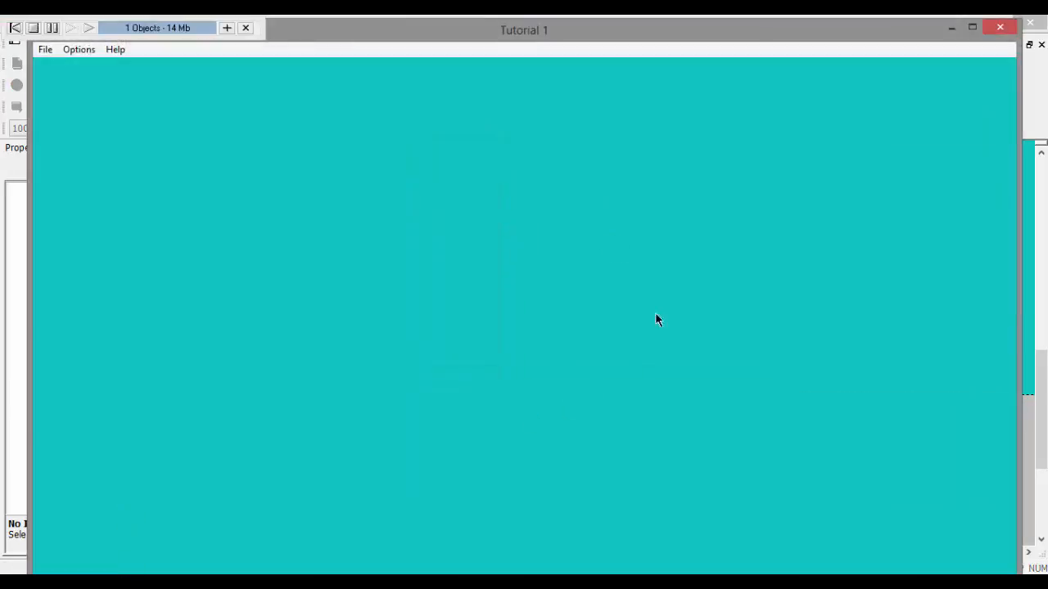
pyautogui.doubleClick(650, 29)
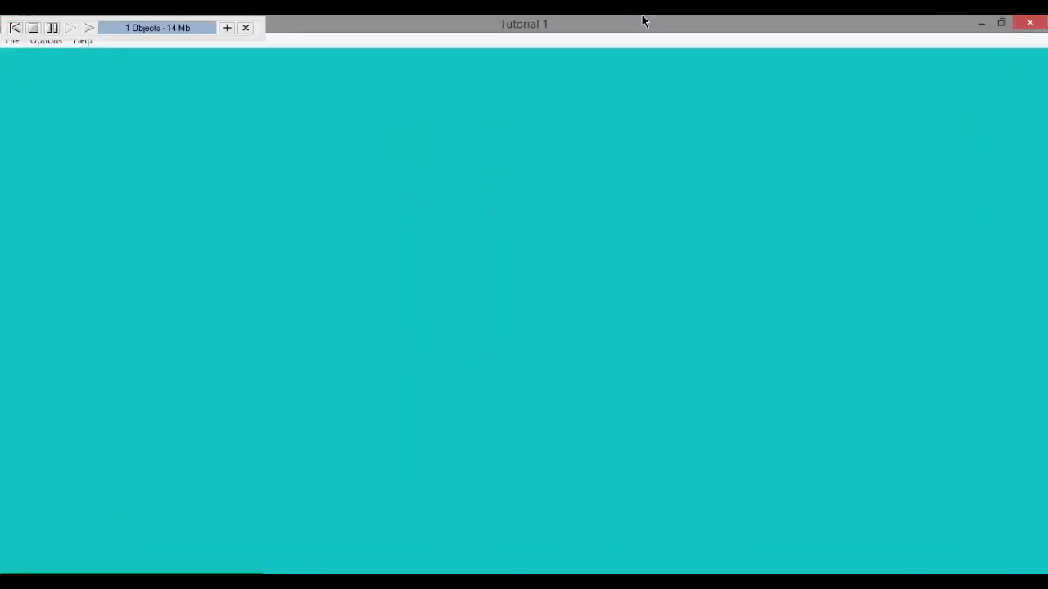
pyautogui.click(1029, 24)
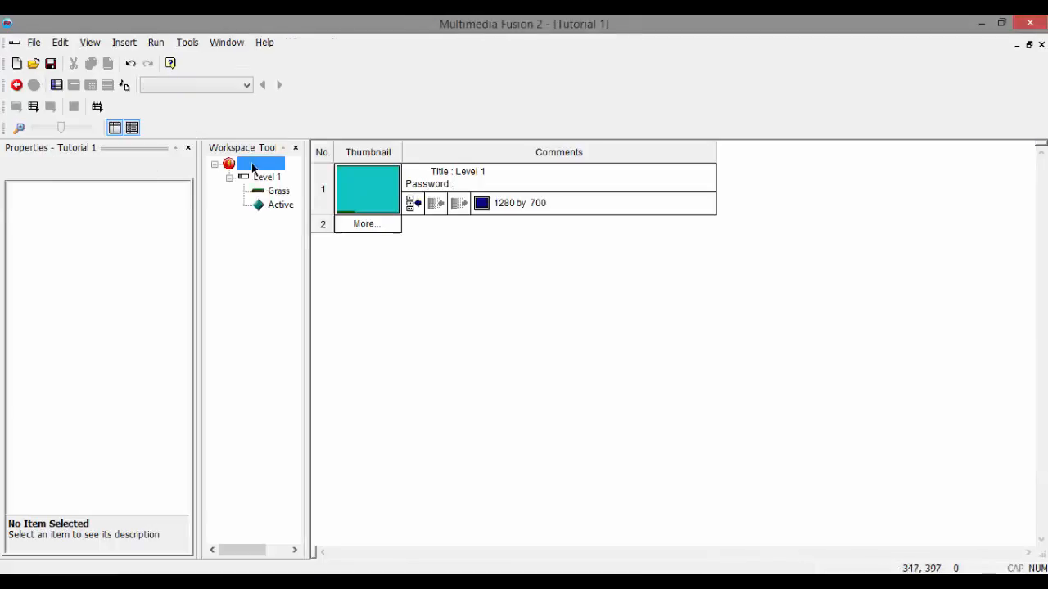
# Step: Set the Tutorial 1 application's window size to 1280 x 650 and apply the new size to the frame
pyautogui.doubleClick(257, 164)
pyautogui.click(258, 165)
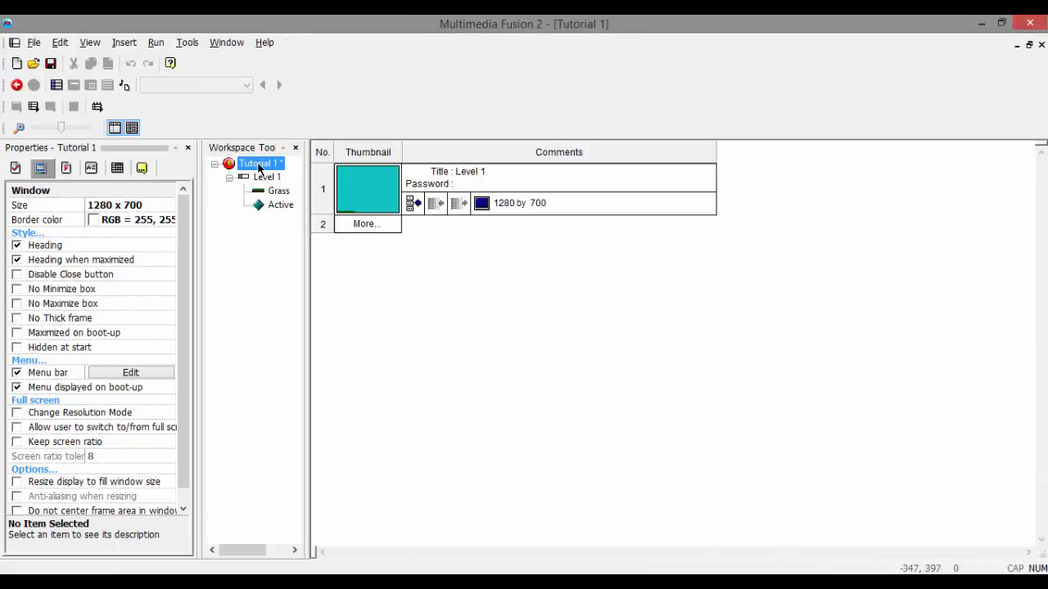
pyautogui.click(155, 206)
pyautogui.doubleClick(152, 206)
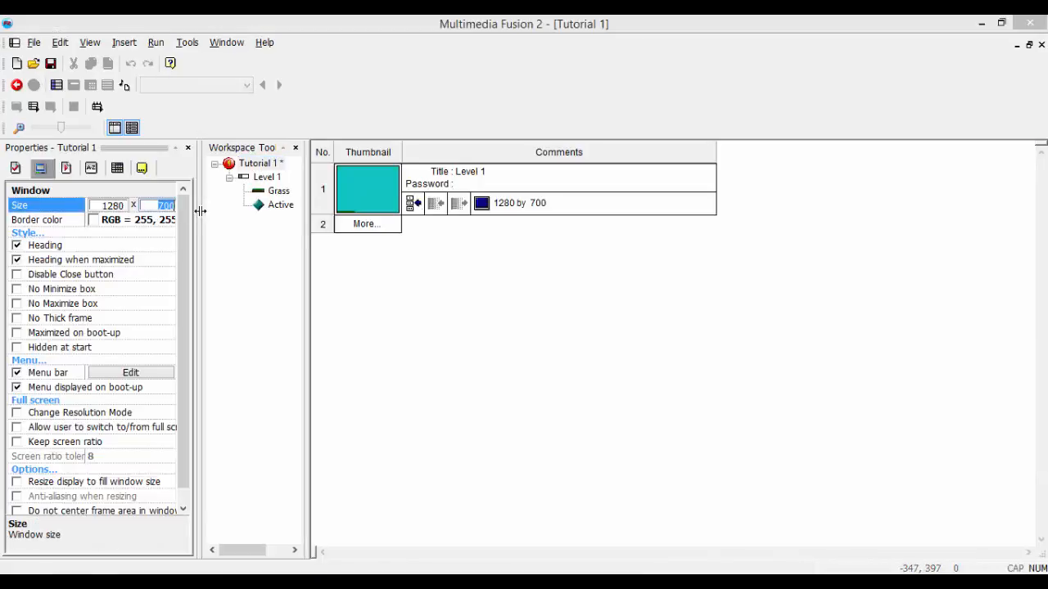
pyautogui.write('650')
pyautogui.click(224, 255)
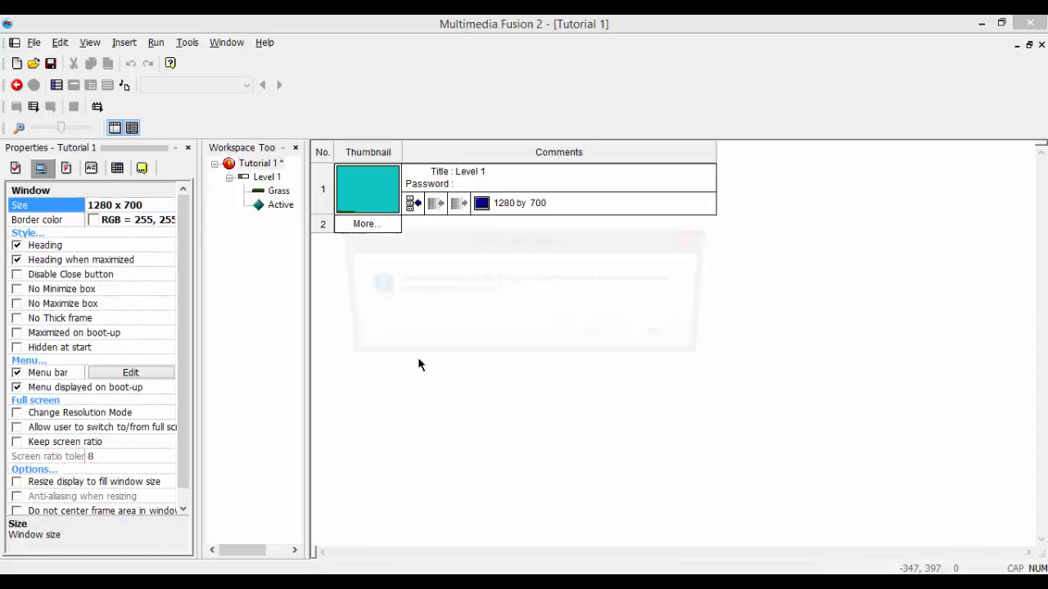
pyautogui.click(590, 335)
# Step: Test-run the application at the 650-pixel height, maximize its window to check the fit, and close the preview
pyautogui.press('F8')
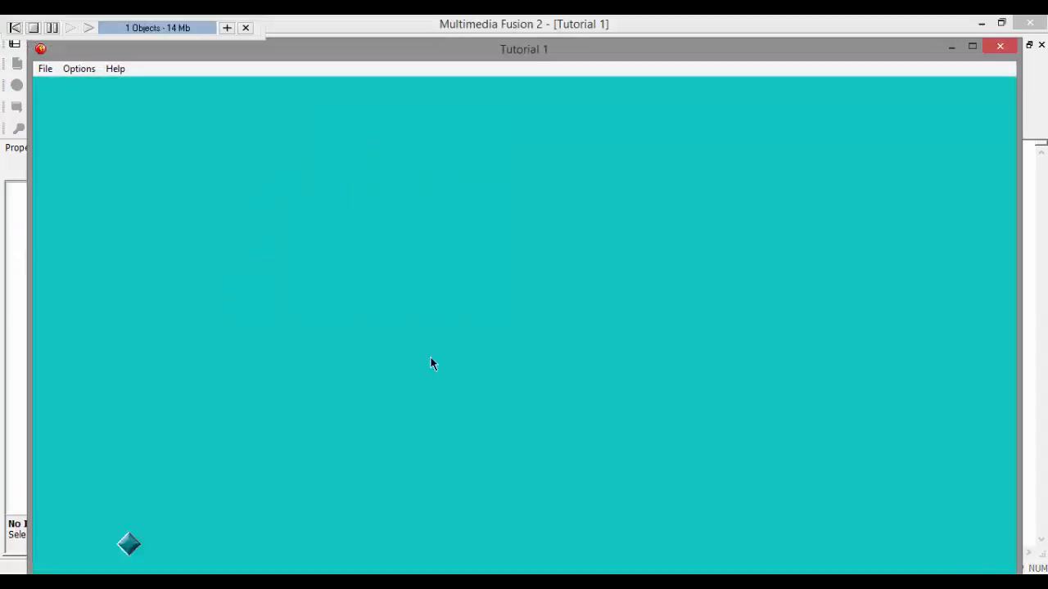
pyautogui.doubleClick(596, 19)
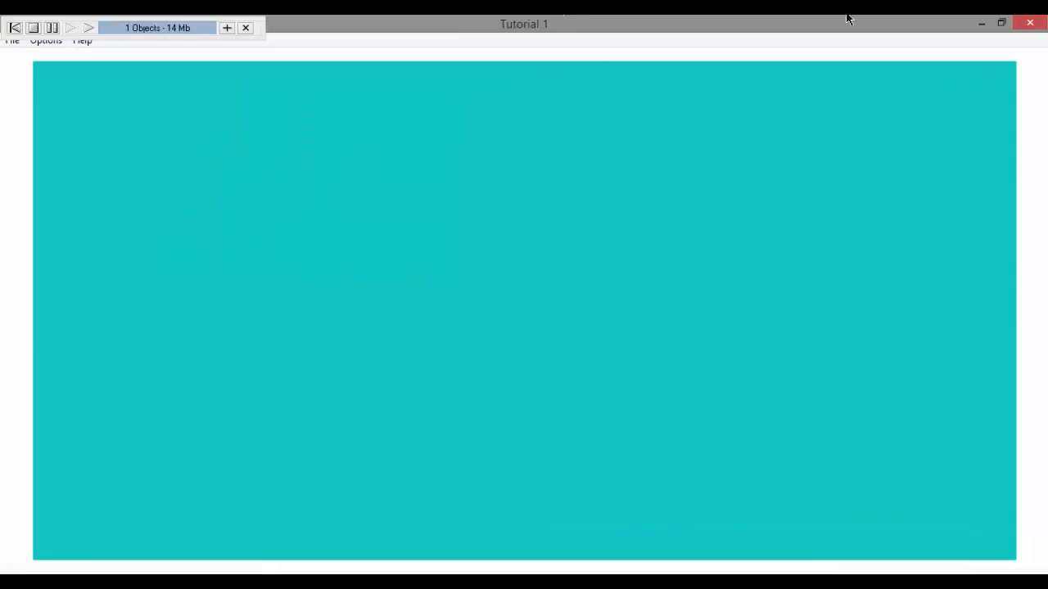
pyautogui.click(1035, 29)
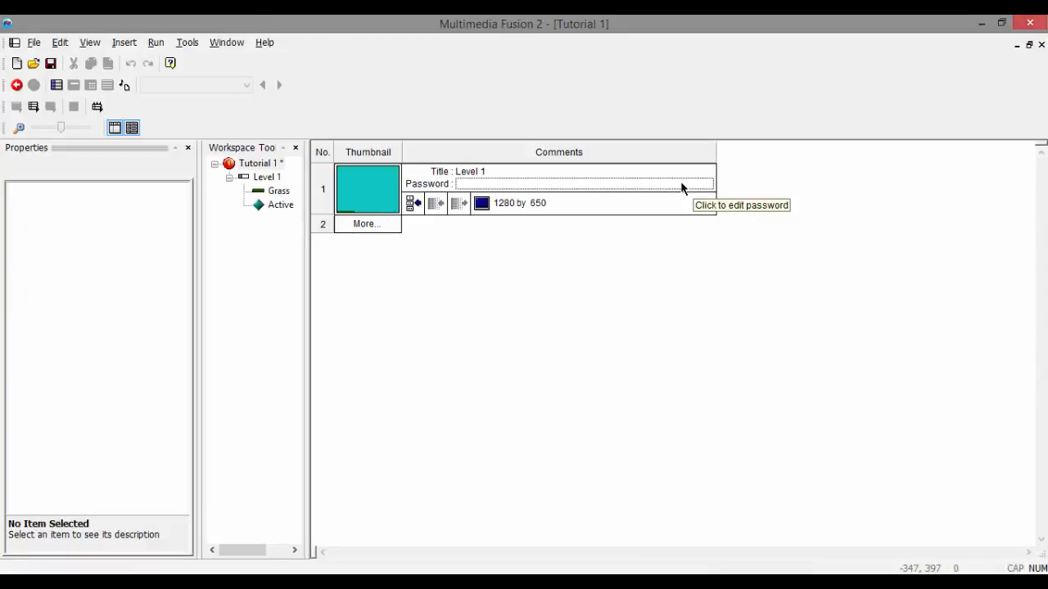
# Step: In the Level 1 frame, move all four Grass platforms up together onto the frame's lower edge and test-run the result
pyautogui.click(366, 189)
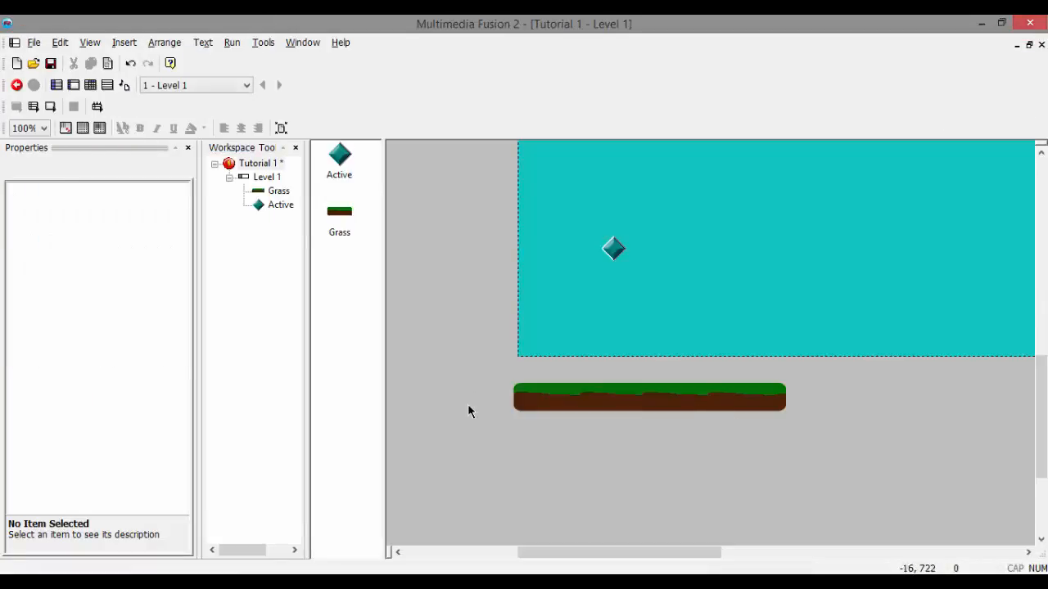
pyautogui.moveTo(845, 500); pyautogui.dragTo(466, 368)
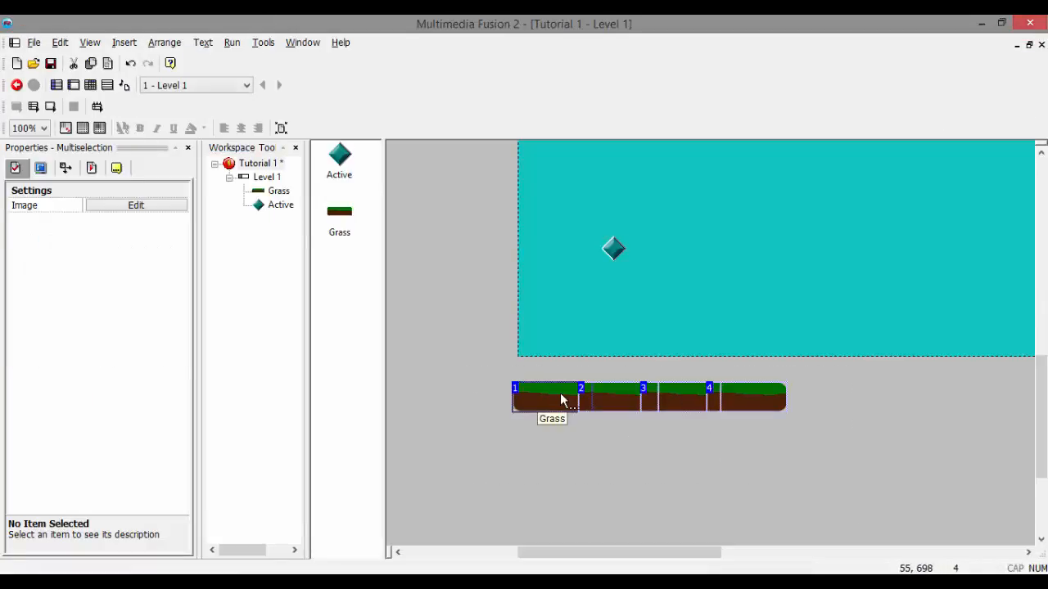
pyautogui.press('Up')
pyautogui.press('Up')
pyautogui.press('Up')
pyautogui.press('Up')
pyautogui.press('Up')
pyautogui.press('Up')
pyautogui.press('Up')
pyautogui.press('Up')
pyautogui.press('Up')
pyautogui.press('Up')
pyautogui.press('Up')
pyautogui.press('Up')
pyautogui.press('Up')
pyautogui.press('Up')
pyautogui.press('Up')
pyautogui.press('Up')
pyautogui.press('Up')
pyautogui.press('Up')
pyautogui.press('Up')
pyautogui.press('Up')
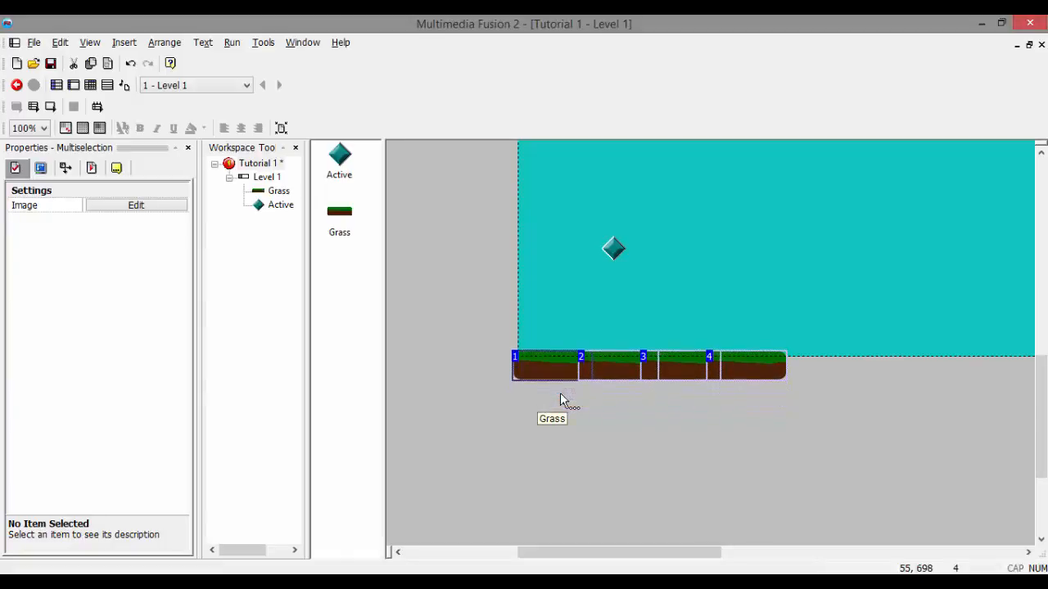
pyautogui.press('Up')
pyautogui.press('Up')
pyautogui.press('Up')
pyautogui.press('Up')
pyautogui.press('Up')
pyautogui.press('Up')
pyautogui.press('Up')
pyautogui.press('Up')
pyautogui.press('Up')
pyautogui.press('Up')
pyautogui.press('Up')
pyautogui.press('Up')
pyautogui.press('Up')
pyautogui.press('Up')
pyautogui.press('Up')
pyautogui.press('Up')
pyautogui.press('Up')
pyautogui.press('Up')
pyautogui.press('Up')
pyautogui.press('Up')
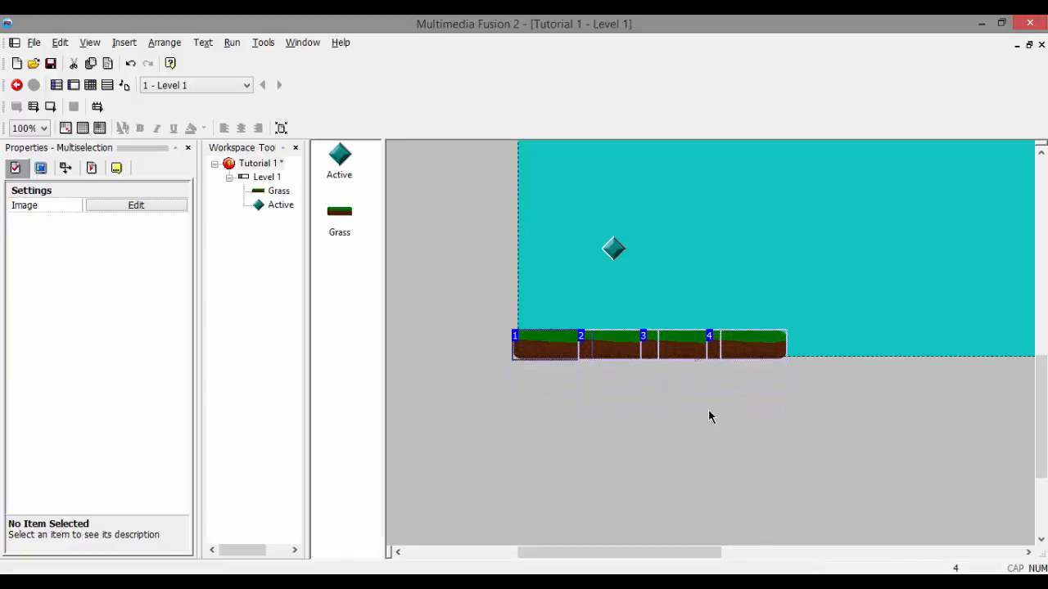
pyautogui.click(691, 430)
pyautogui.press('F8')
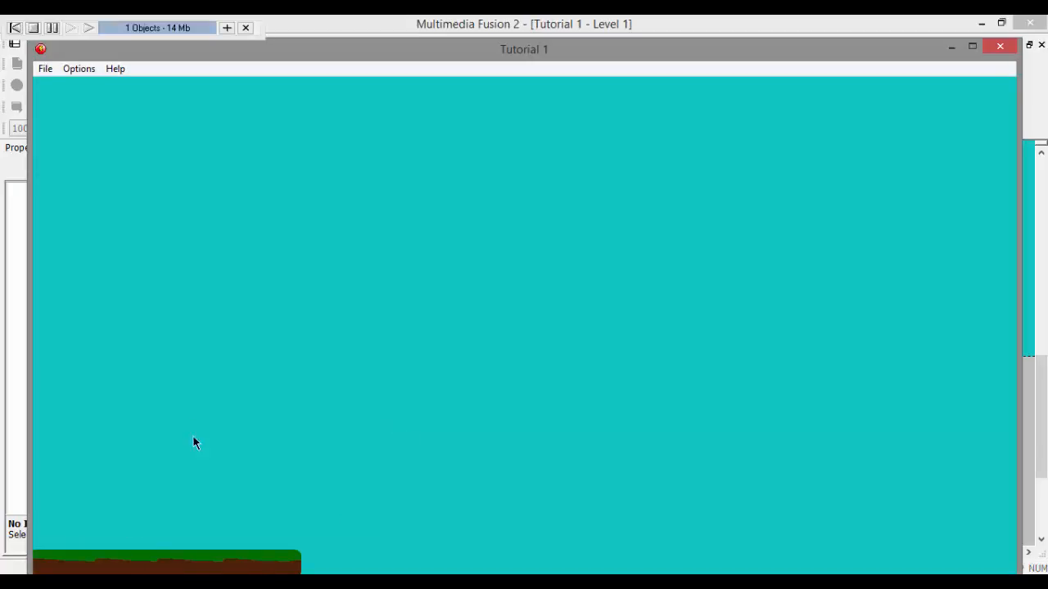
# Step: Close the test run and shift the Active object slightly above the Grass platforms in the Level 1 frame
pyautogui.moveTo(857, 53)
pyautogui.mouseDown()
pyautogui.moveTo(859, 25)
pyautogui.moveTo(860, 34)
pyautogui.mouseUp()
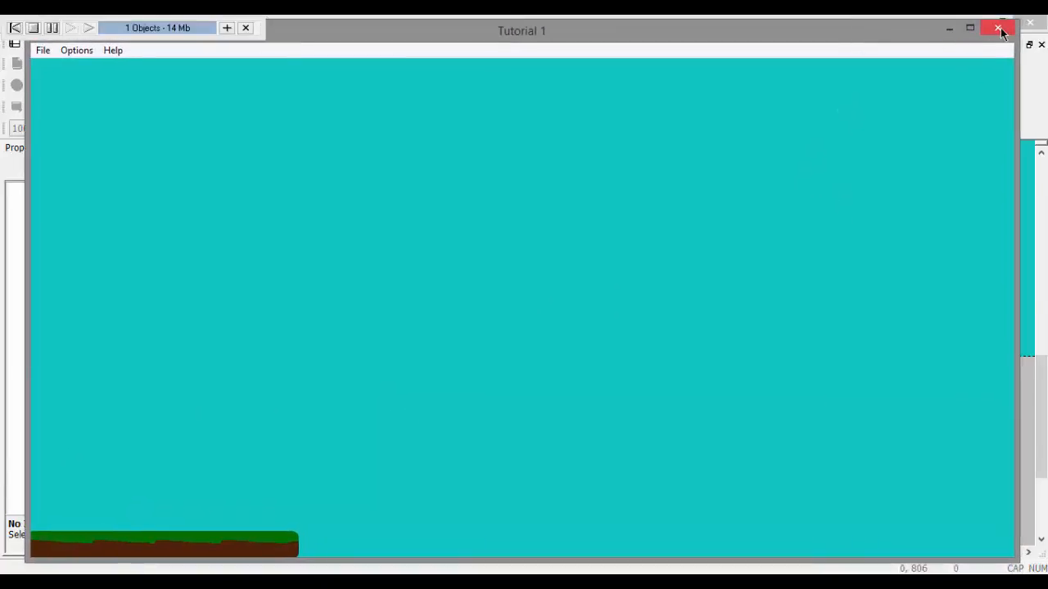
pyautogui.click(1002, 28)
pyautogui.moveTo(608, 252); pyautogui.dragTo(602, 247)
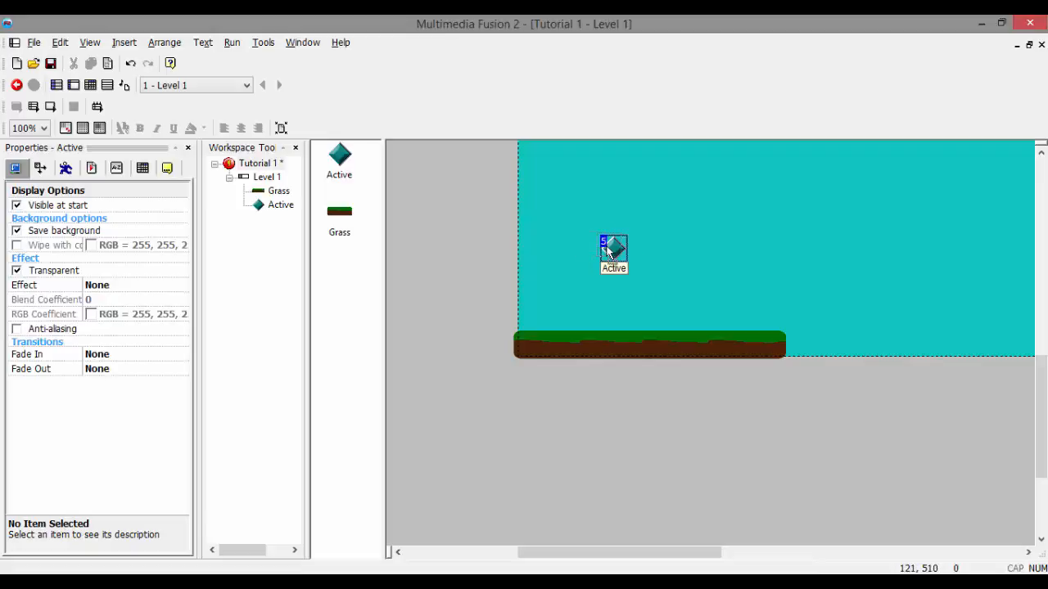
pyautogui.click(640, 383)
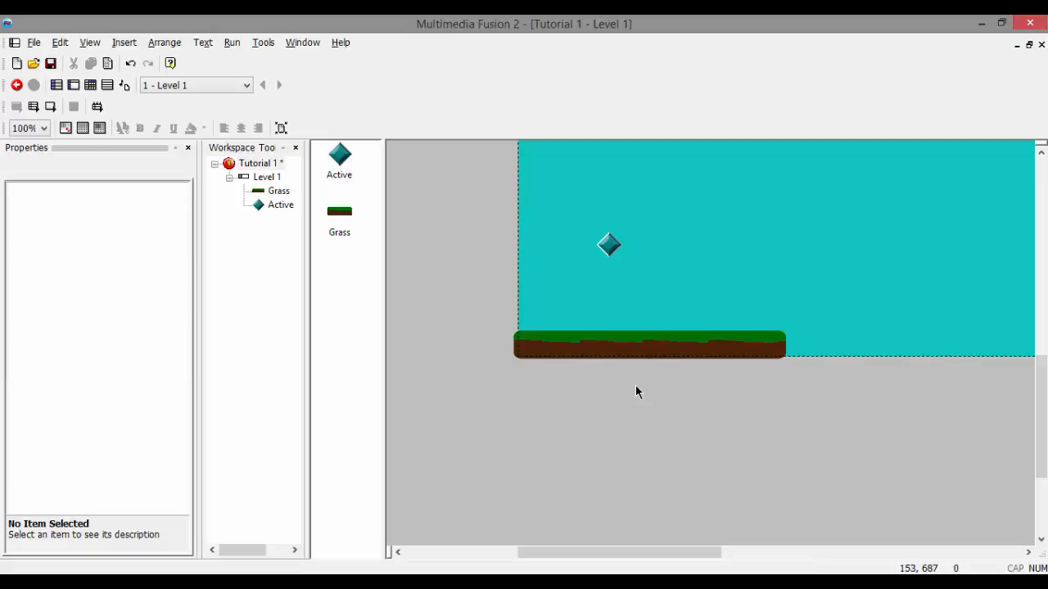
# Step: In the Level 1 event editor, add a condition testing for the Active object's collision with the backdrop
pyautogui.hotkey('ctrl', 'e')
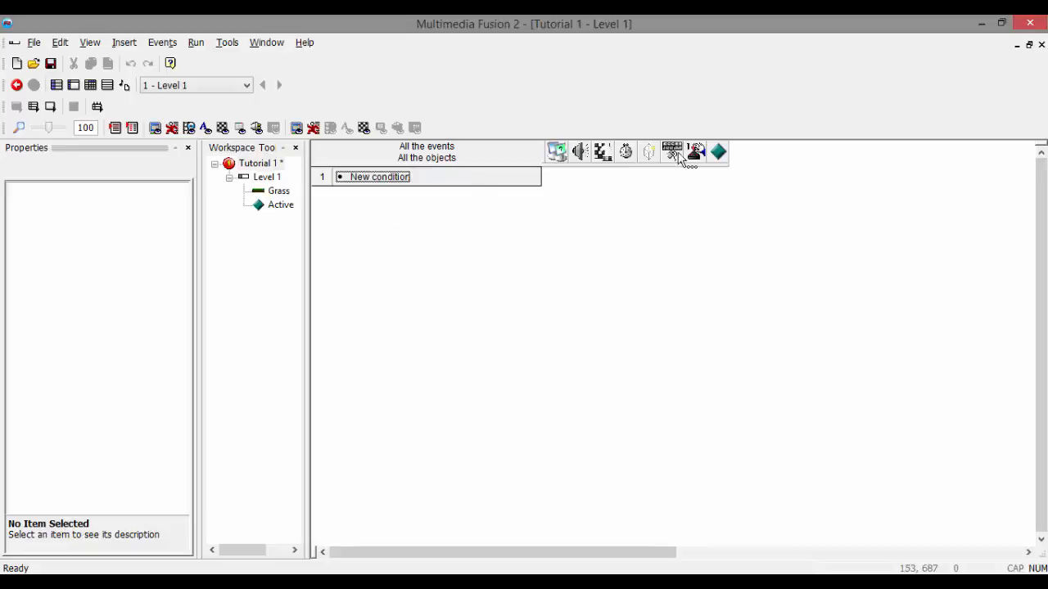
pyautogui.click(377, 179)
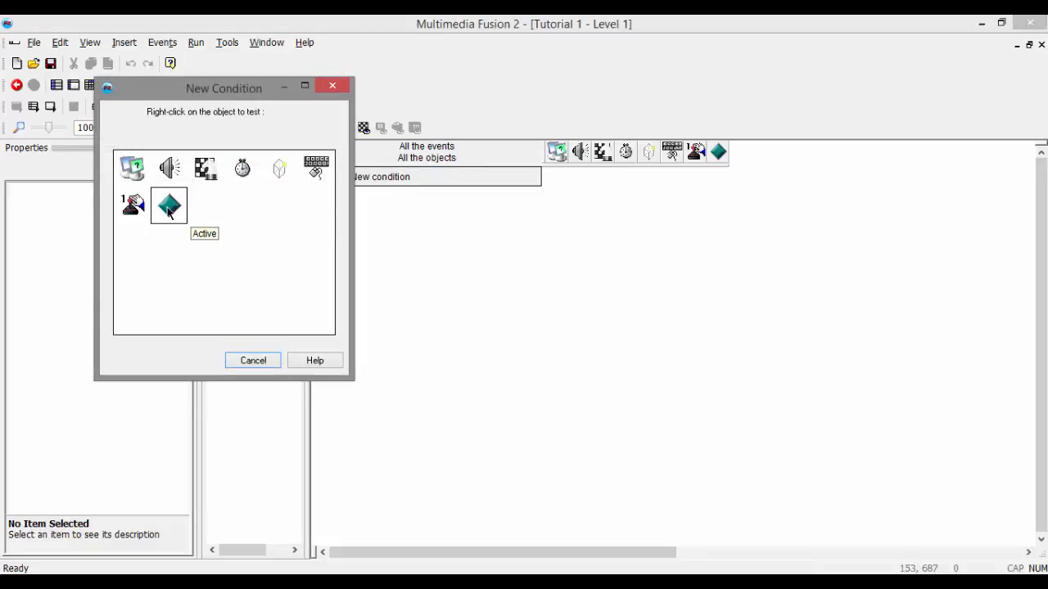
pyautogui.rightClick(169, 209)
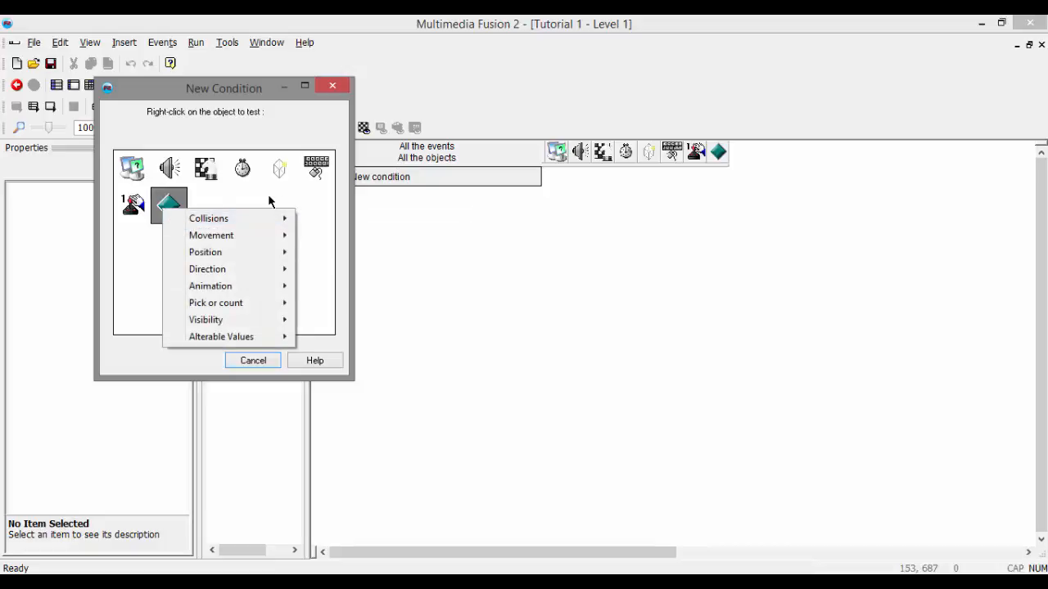
pyautogui.click(268, 200)
pyautogui.rightClick(240, 162)
pyautogui.click(189, 267)
pyautogui.rightClick(148, 201)
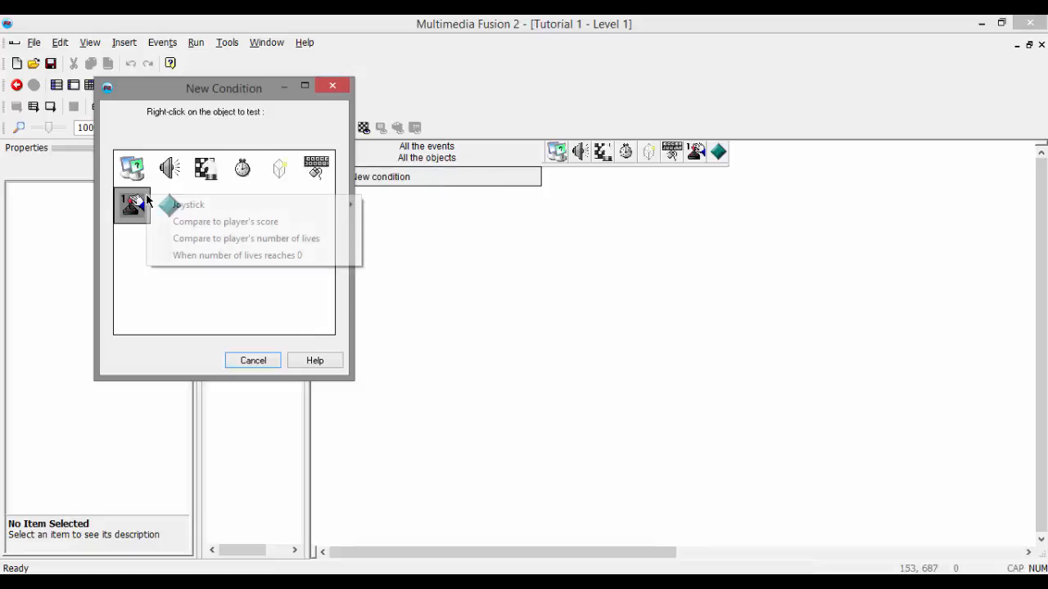
pyautogui.click(144, 260)
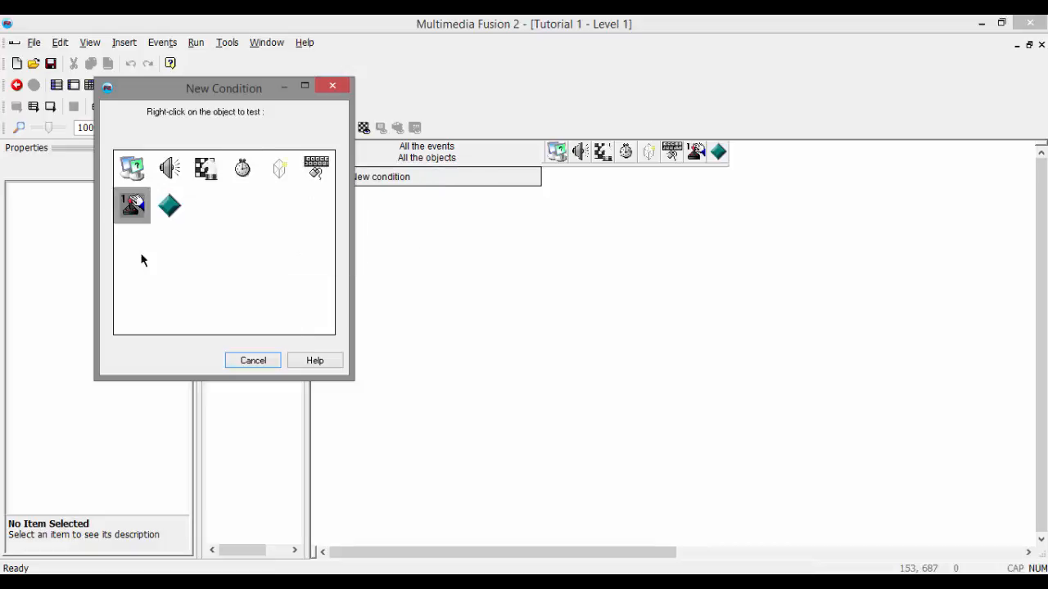
pyautogui.rightClick(168, 210)
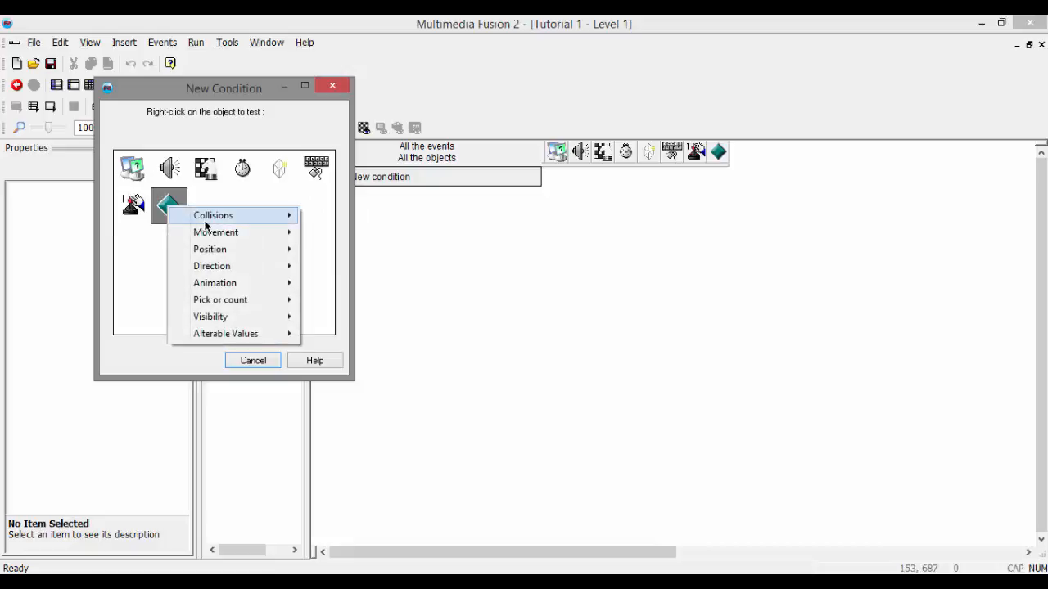
pyautogui.moveTo(224, 221)
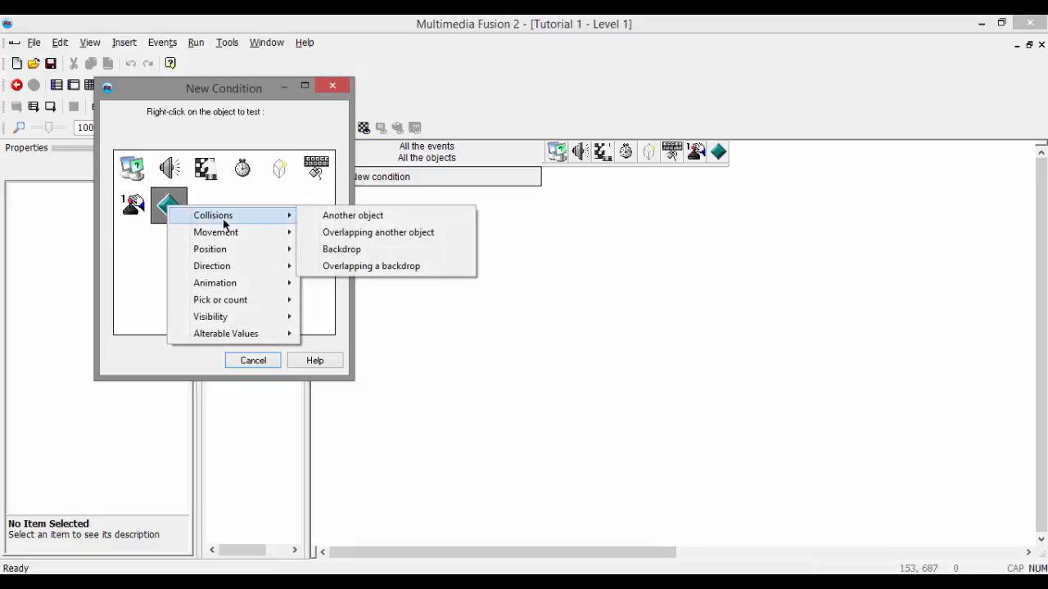
pyautogui.click(335, 250)
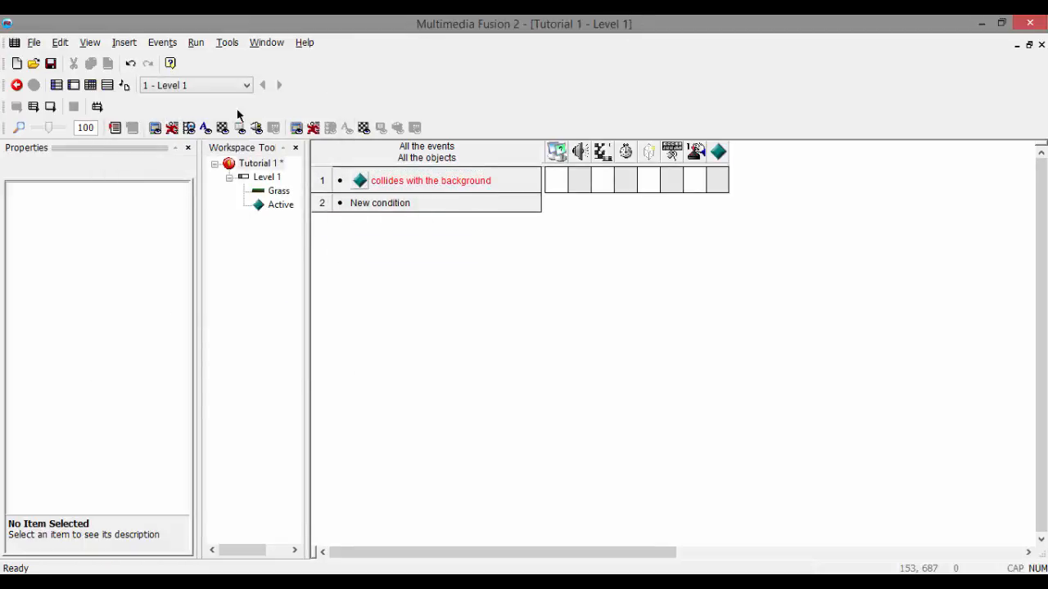
# Step: Return to the Level 1 frame and reposition the Active object slightly lower in the air above the Grass
pyautogui.doubleClick(265, 180)
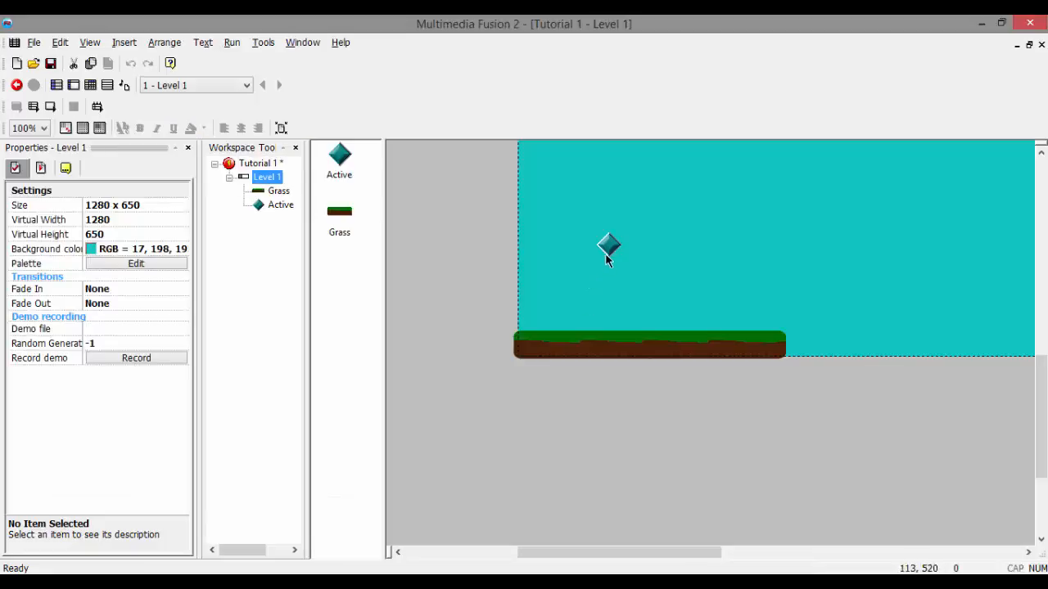
pyautogui.moveTo(605, 253); pyautogui.dragTo(626, 308)
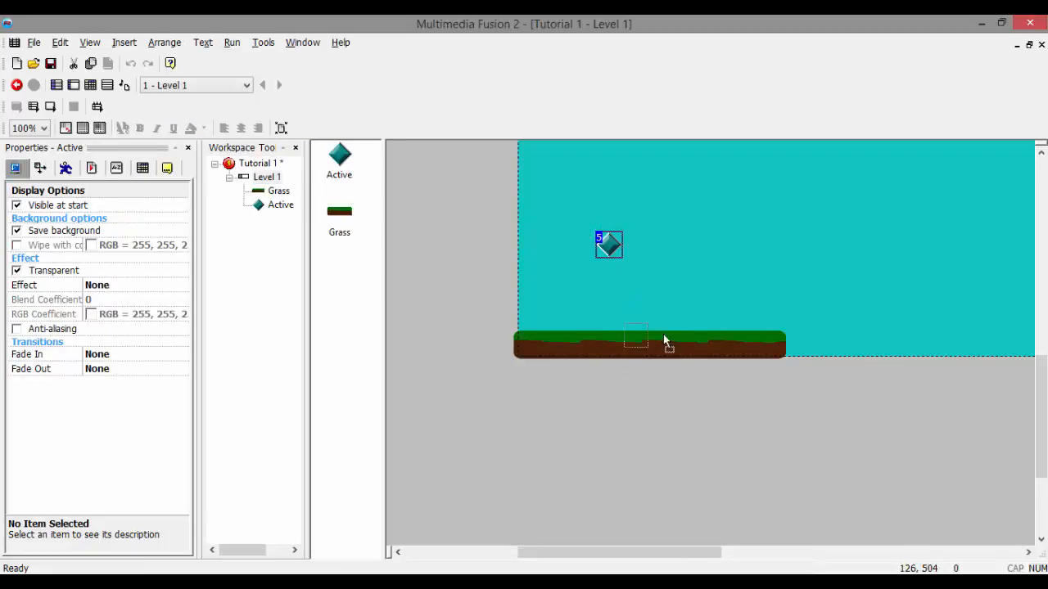
pyautogui.moveTo(663, 340); pyautogui.dragTo(618, 258)
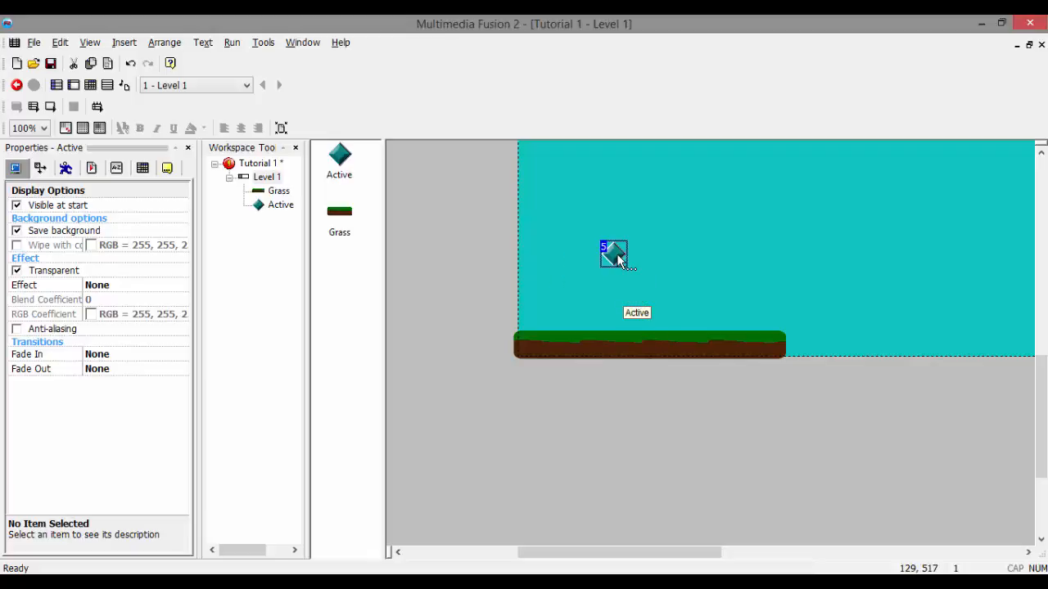
# Step: Add a Stop movement action for the Active object to the background collision event
pyautogui.hotkey('ctrl', 'e')
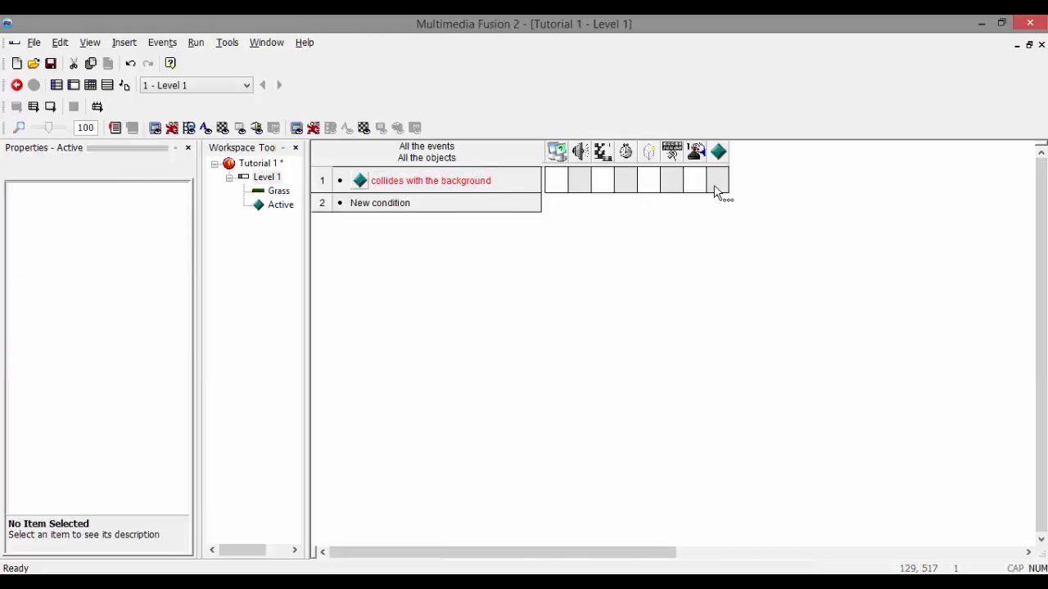
pyautogui.click(718, 188)
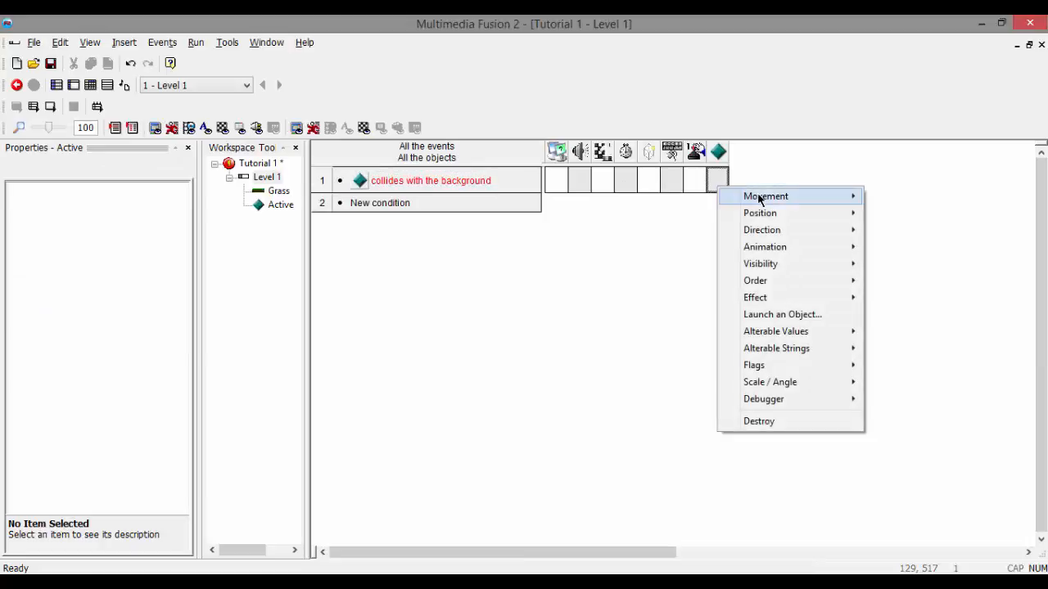
pyautogui.moveTo(765, 199)
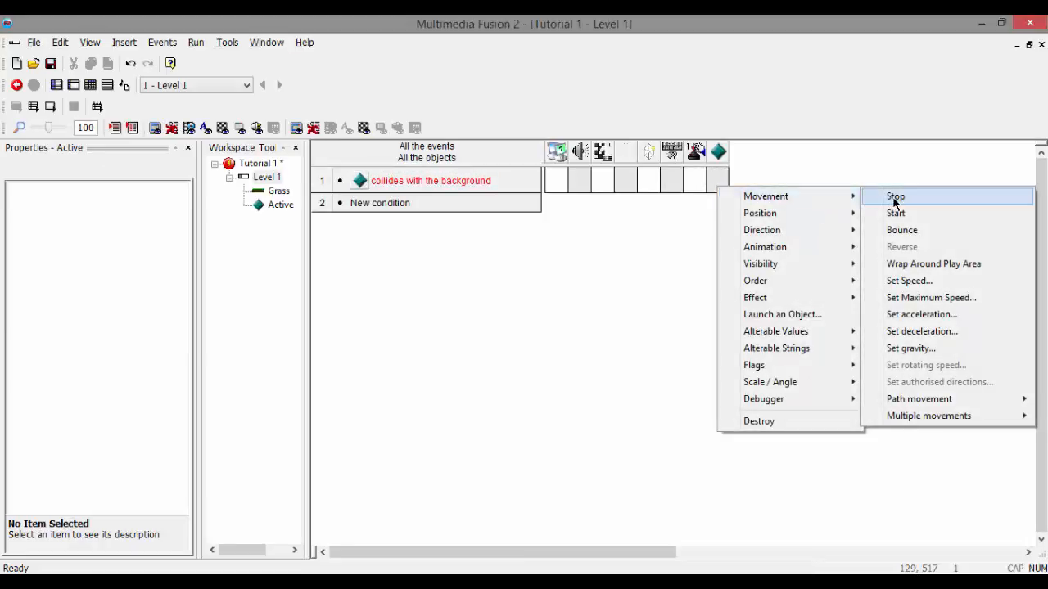
pyautogui.click(895, 199)
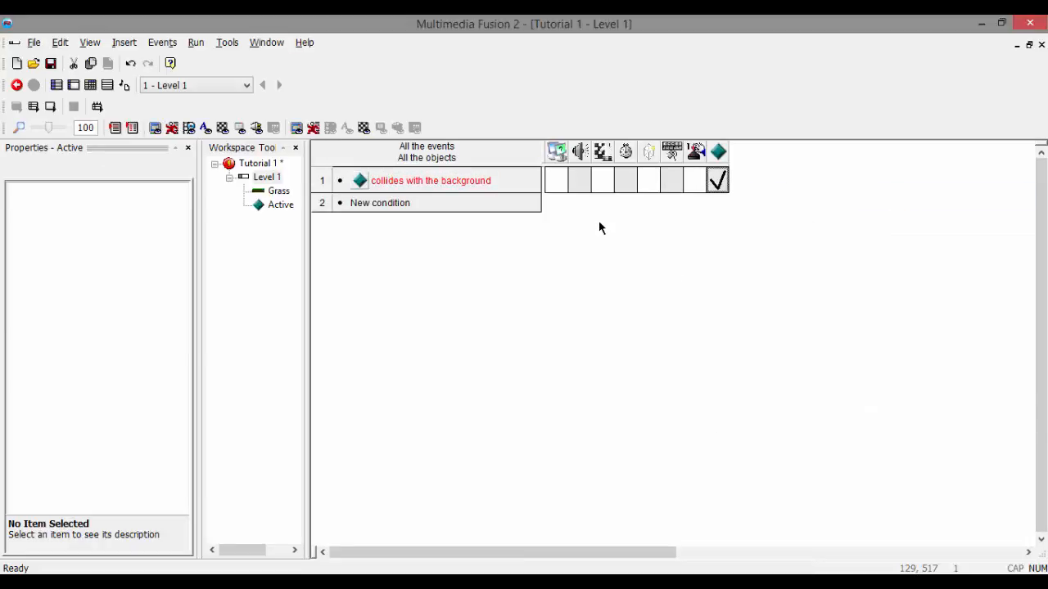
# Step: Test-run the frame, move the Active object back and forth along the grass, and close the preview
pyautogui.press('F7')
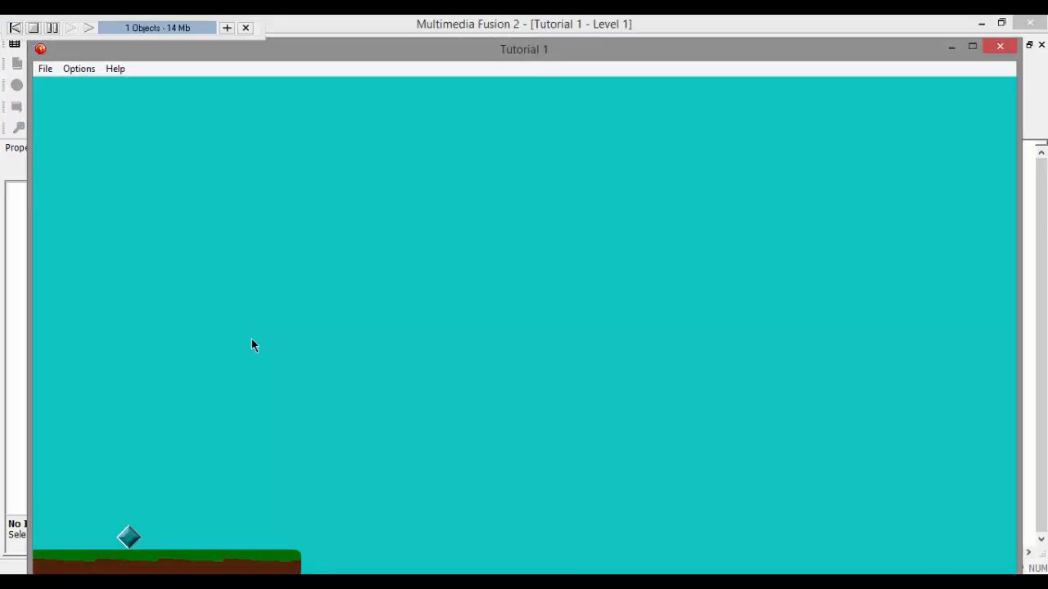
pyautogui.press('Right')
pyautogui.press('Left')
pyautogui.press('Right')
pyautogui.press('Left')
pyautogui.press('Left')
pyautogui.press('Right')
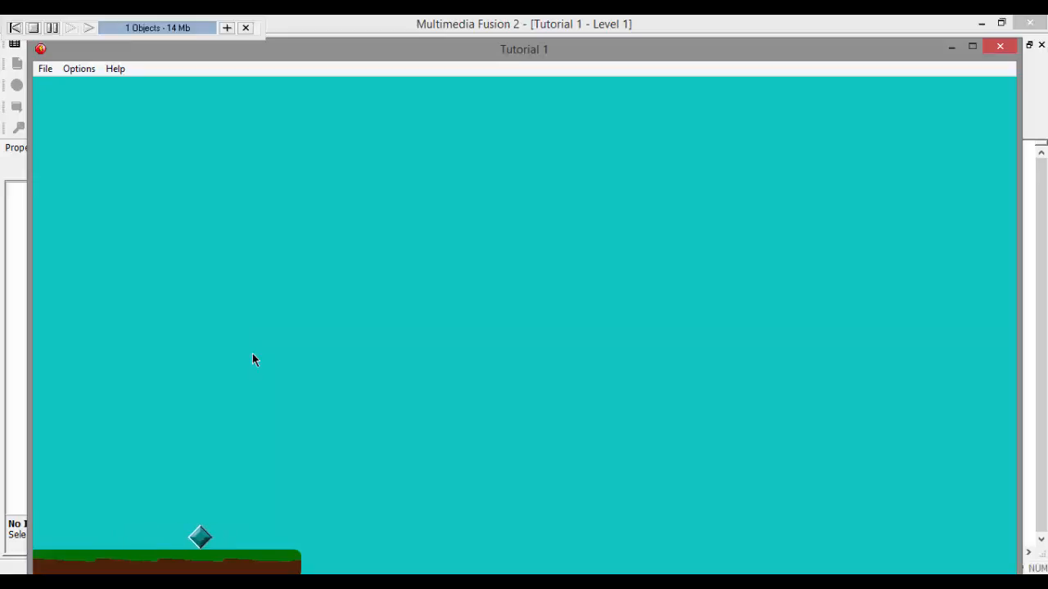
pyautogui.press('Left')
pyautogui.press('Right')
pyautogui.press('Left')
pyautogui.press('Right')
pyautogui.press('Left')
pyautogui.press('Right')
pyautogui.press('Left')
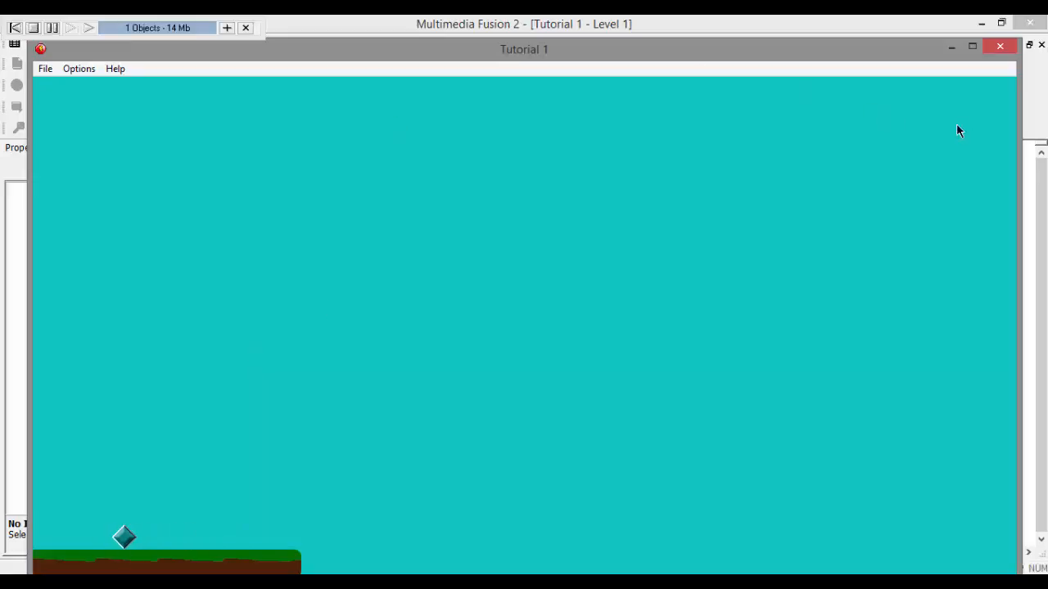
pyautogui.click(999, 47)
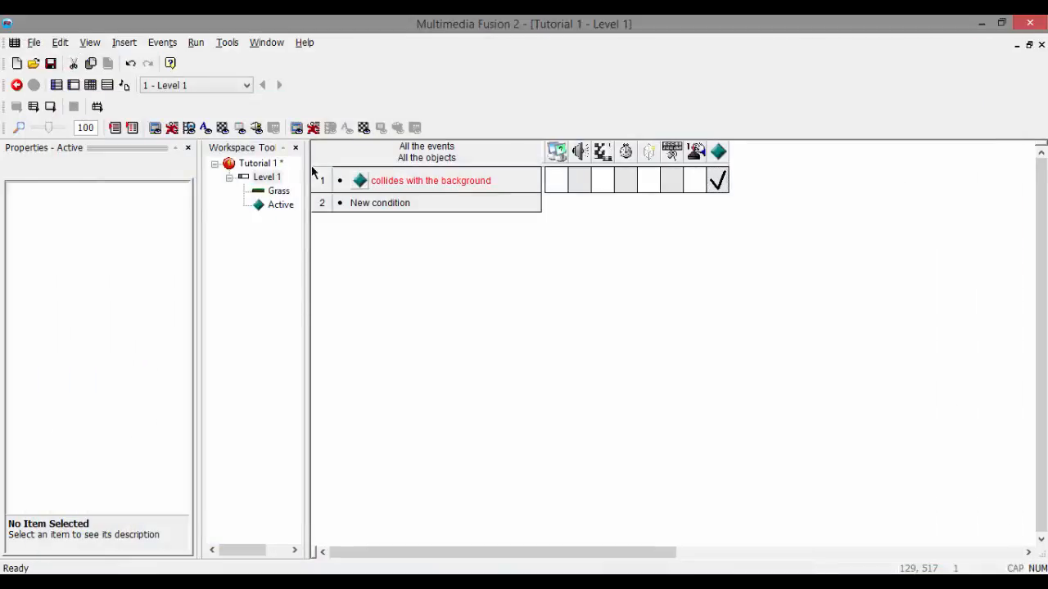
# Step: In the Level 1 frame, set the Active object's Platform jump control to Up + Left/Right Arrow
pyautogui.doubleClick(266, 176)
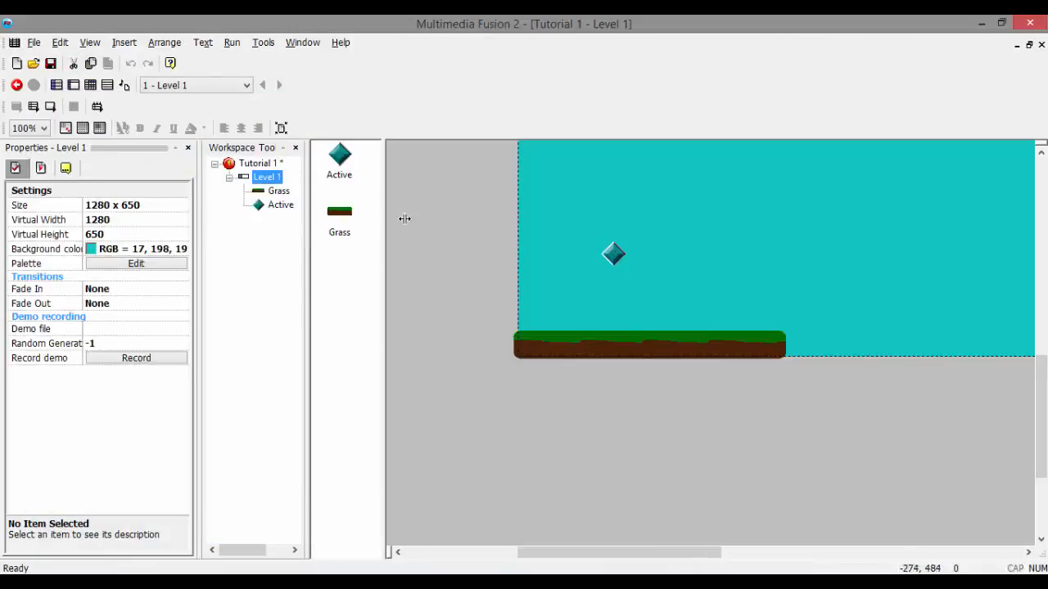
pyautogui.click(615, 253)
pyautogui.click(66, 168)
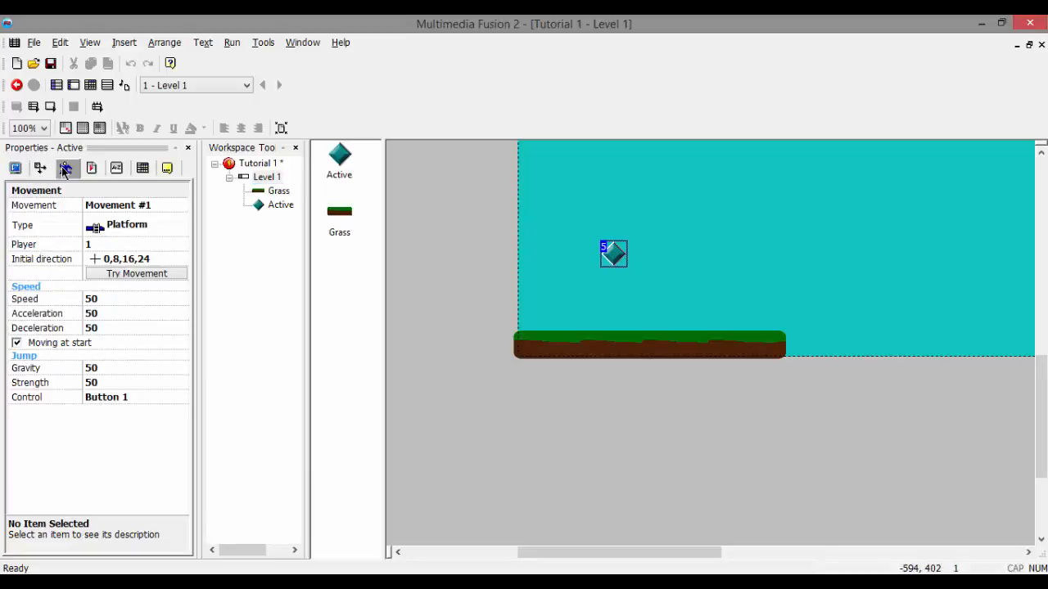
pyautogui.click(106, 399)
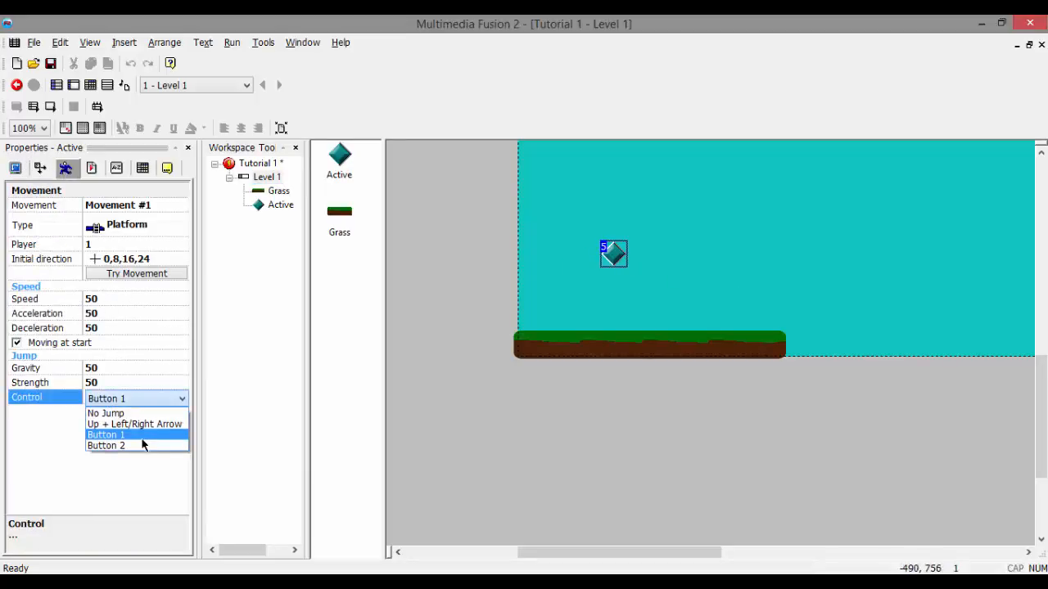
pyautogui.click(143, 424)
pyautogui.click(403, 437)
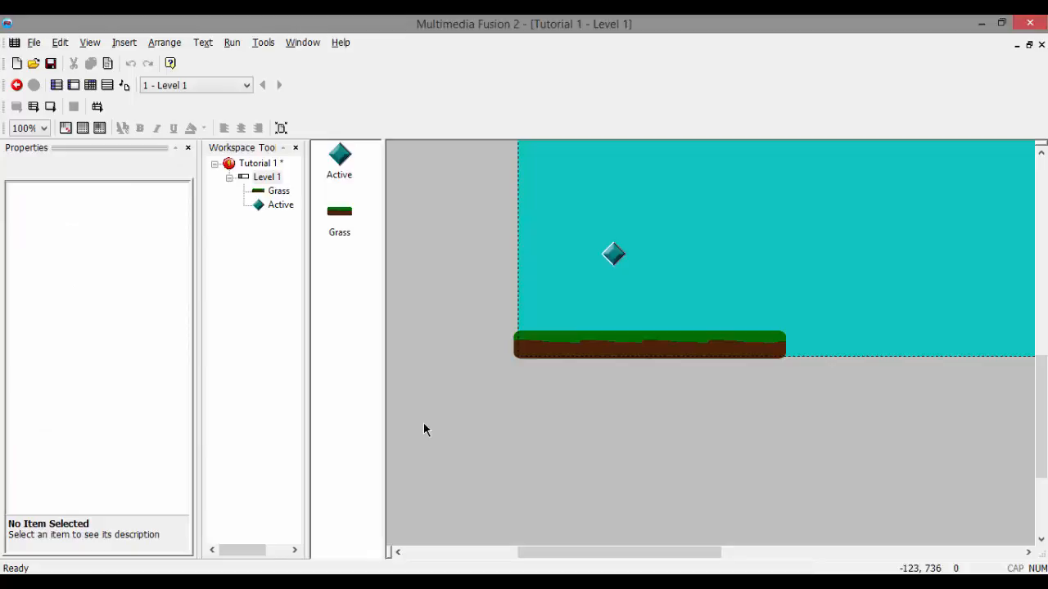
# Step: Test-run the frame, try walking and jumping with the arrow controls, and close the preview
pyautogui.press('F7')
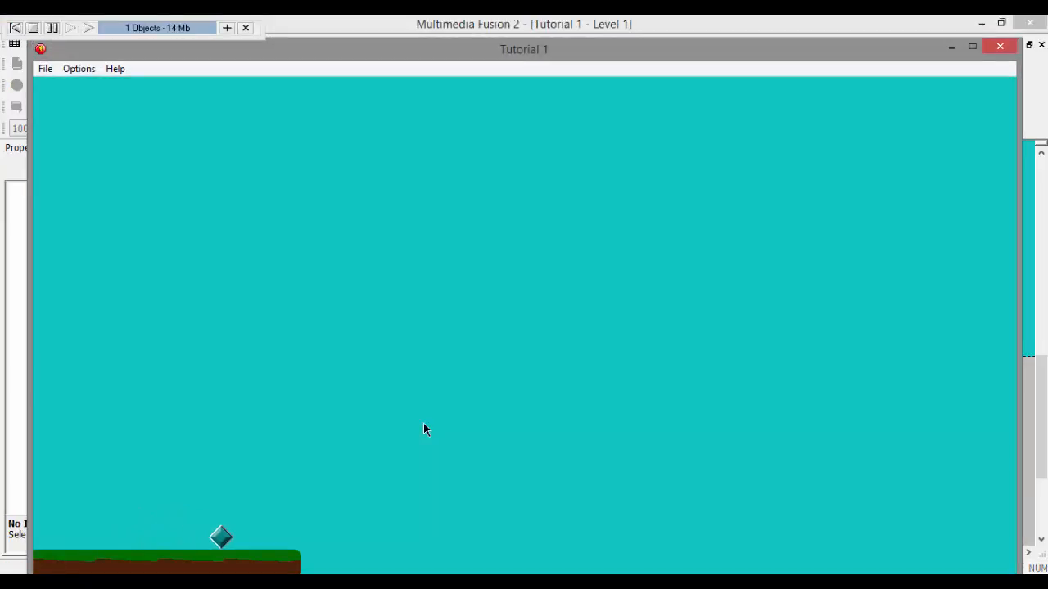
pyautogui.press('Left')
pyautogui.press('Right')
pyautogui.press('Left')
pyautogui.press('Up')
pyautogui.press('Right')
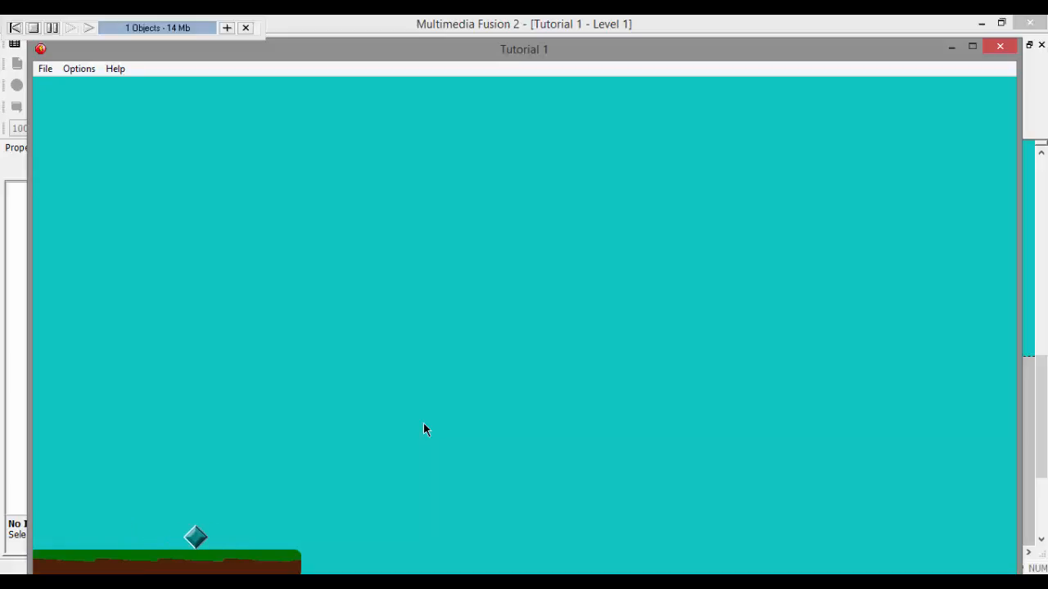
pyautogui.press('Left')
pyautogui.press('Up')
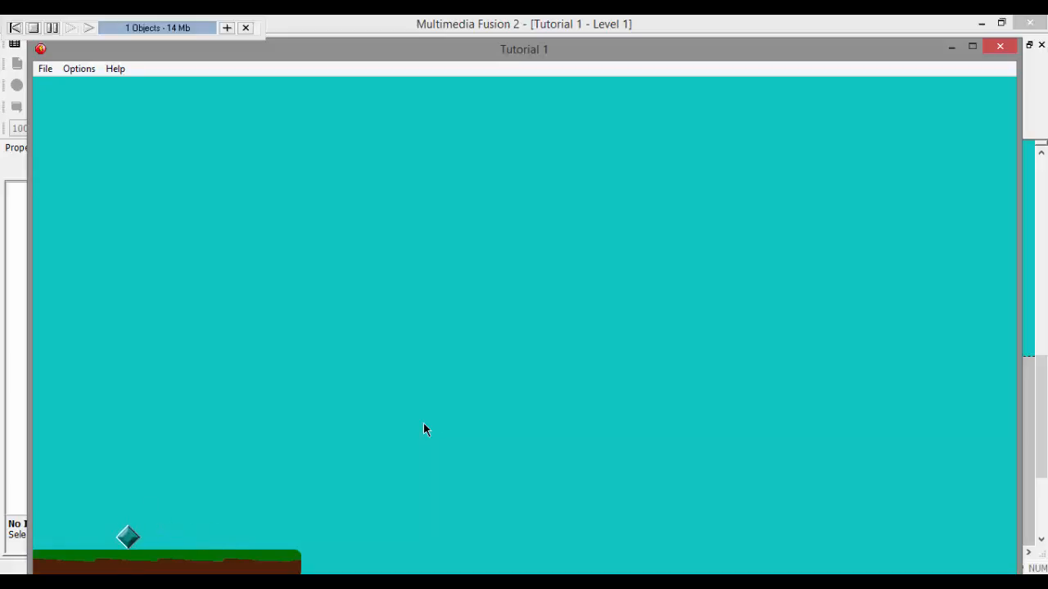
pyautogui.click(992, 42)
# Step: Set the jump strength of the Active object's Platform movement to 75
pyautogui.click(618, 252)
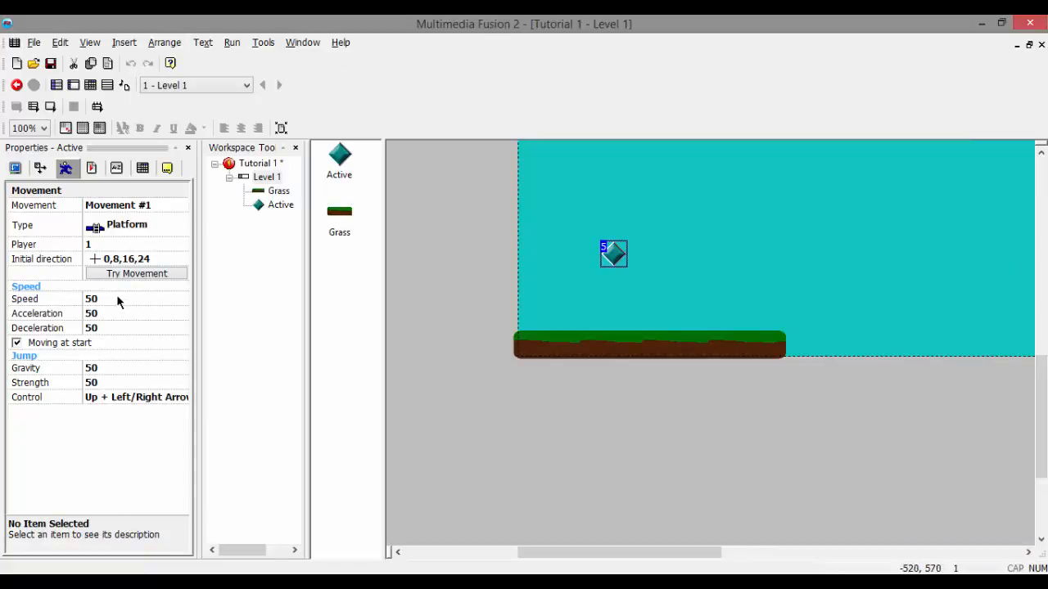
pyautogui.click(104, 367)
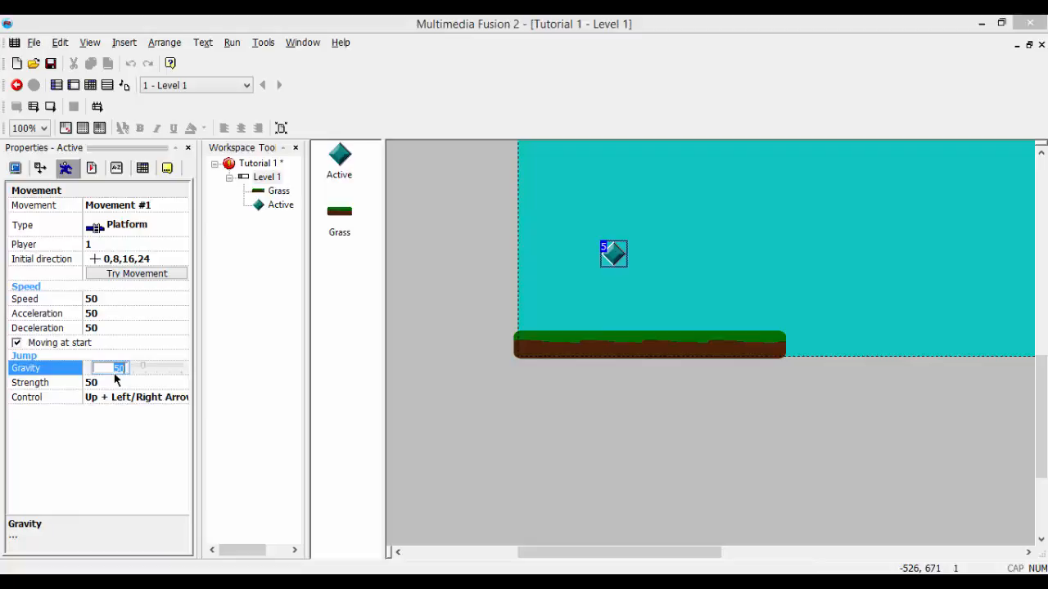
pyautogui.click(110, 380)
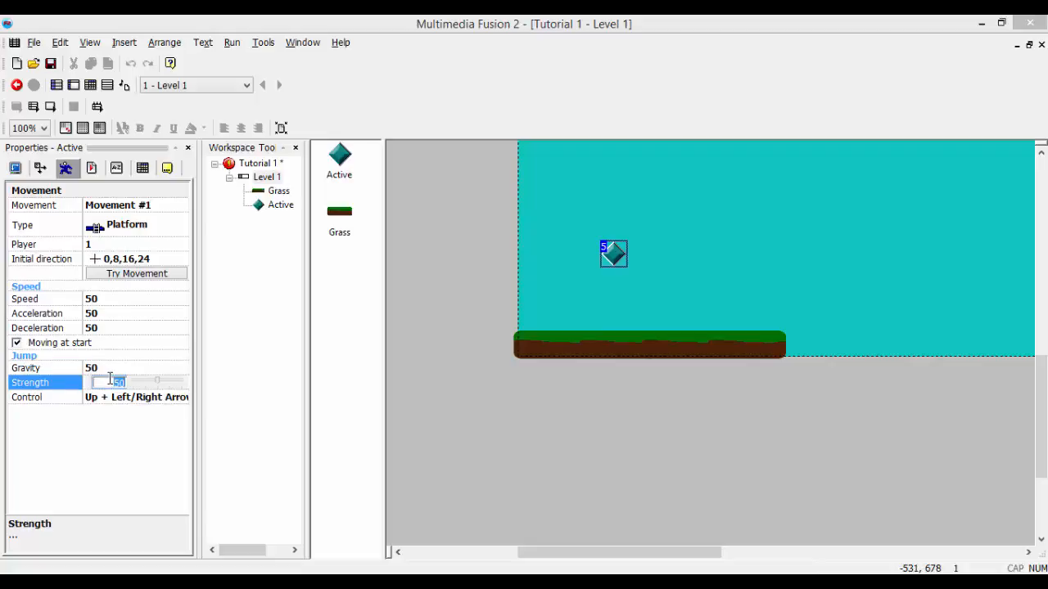
pyautogui.click(113, 367)
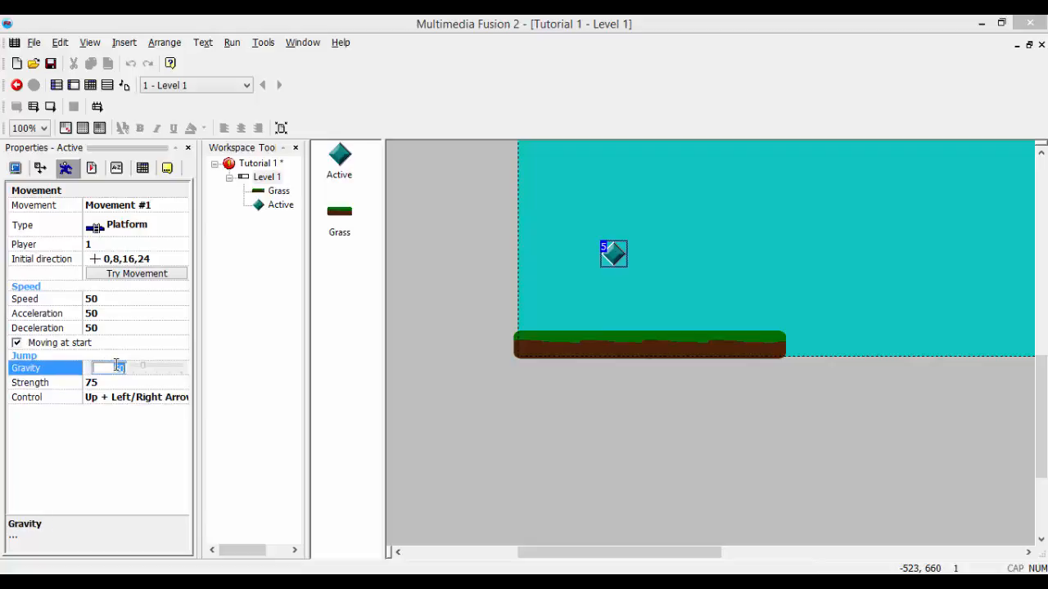
pyautogui.click(249, 383)
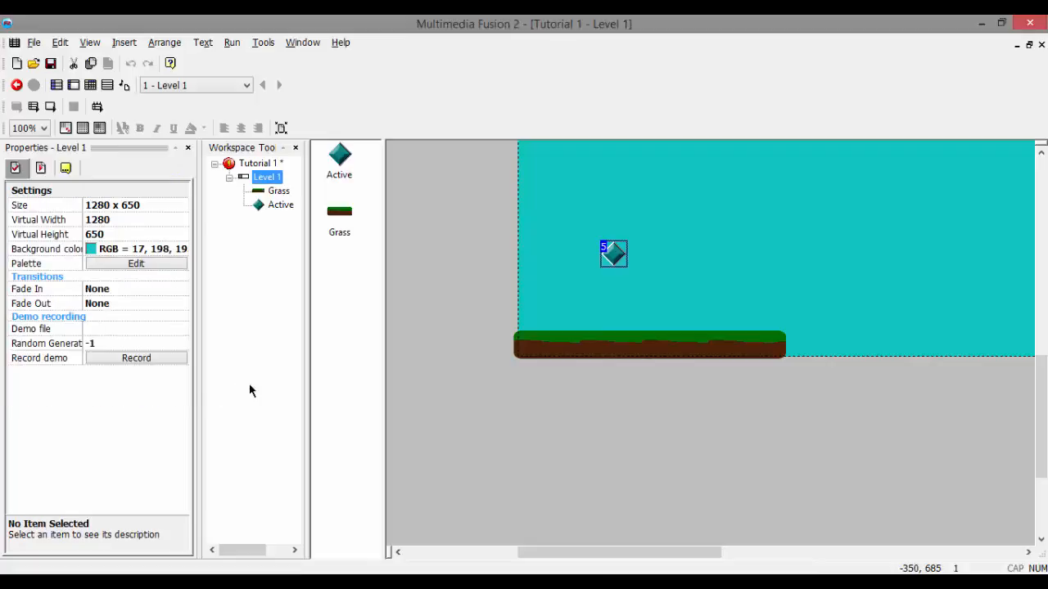
# Step: Test-run the frame, walk and jump the Active object in both directions over the grass, and close the preview
pyautogui.press('F8')
pyautogui.press('shift')
pyautogui.press('Right')
pyautogui.press('Right')
pyautogui.press('shift')
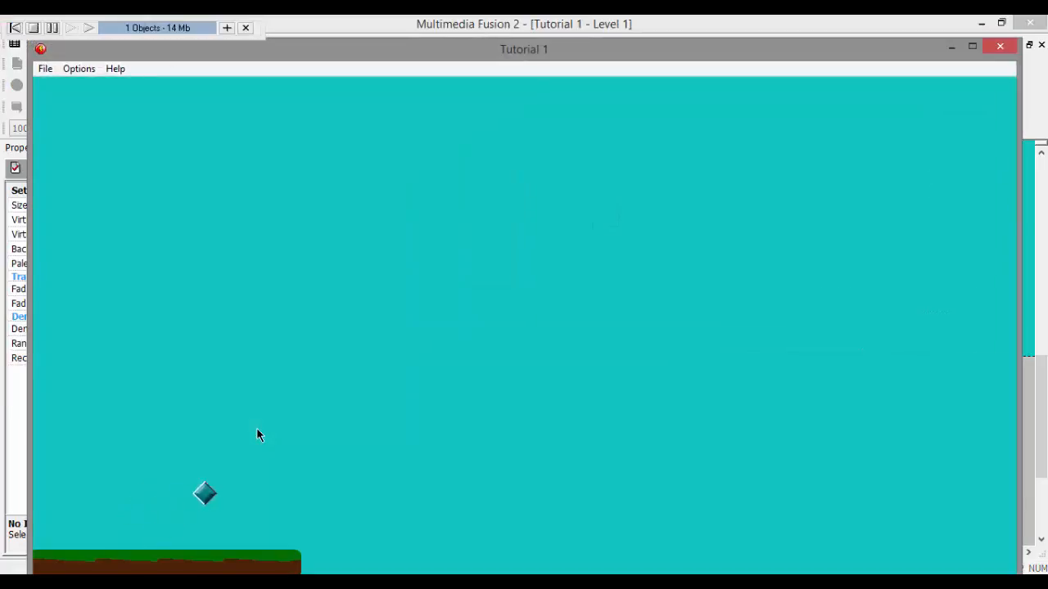
pyautogui.press('shift')
pyautogui.press('Left')
pyautogui.press('Right')
pyautogui.press('shift')
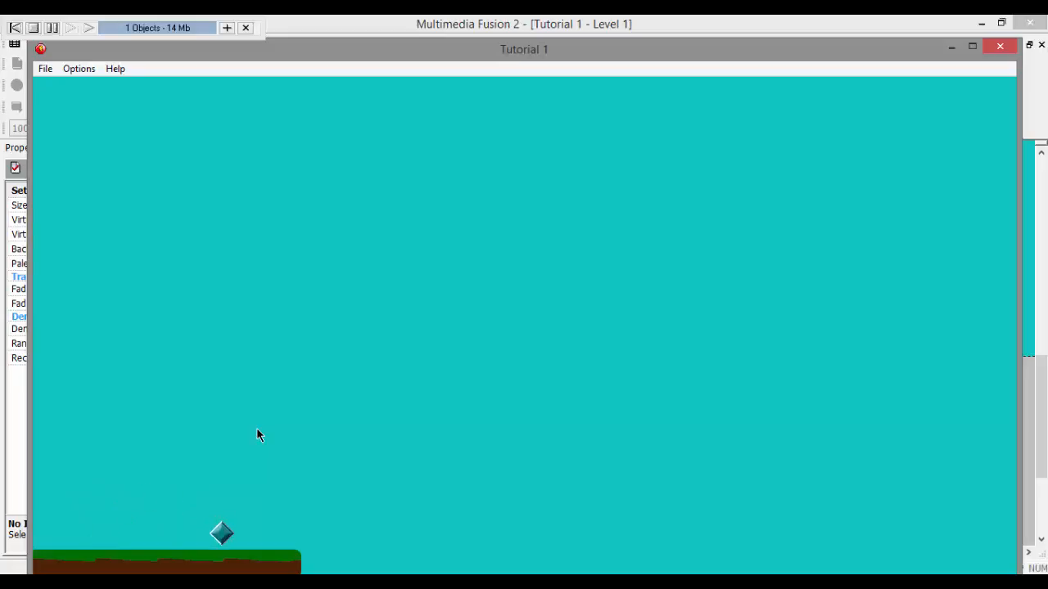
pyautogui.press('shift')
pyautogui.press('Left')
pyautogui.press('shift')
pyautogui.press('Right')
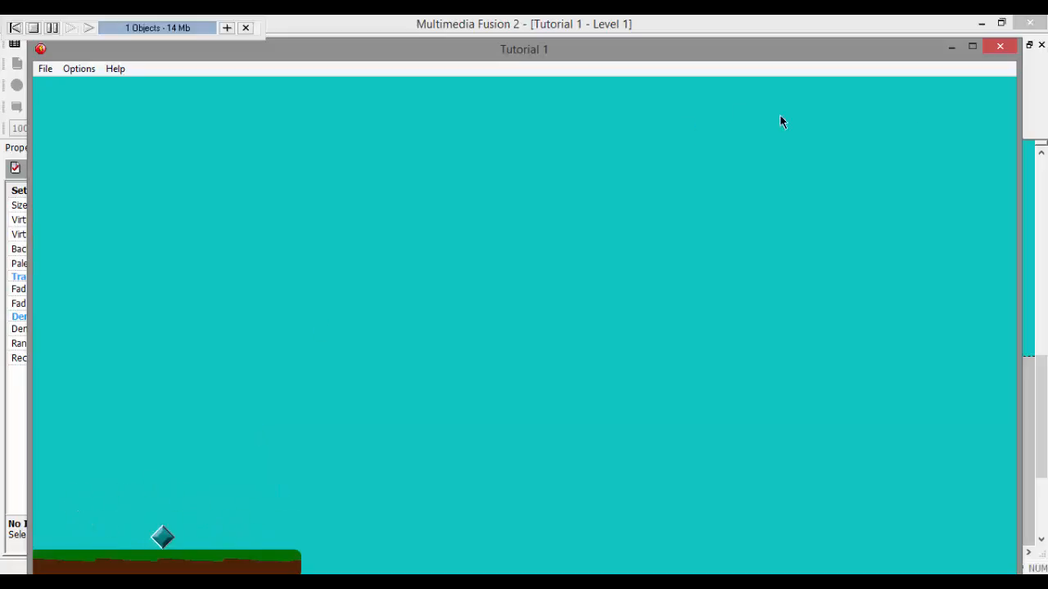
pyautogui.click(1002, 48)
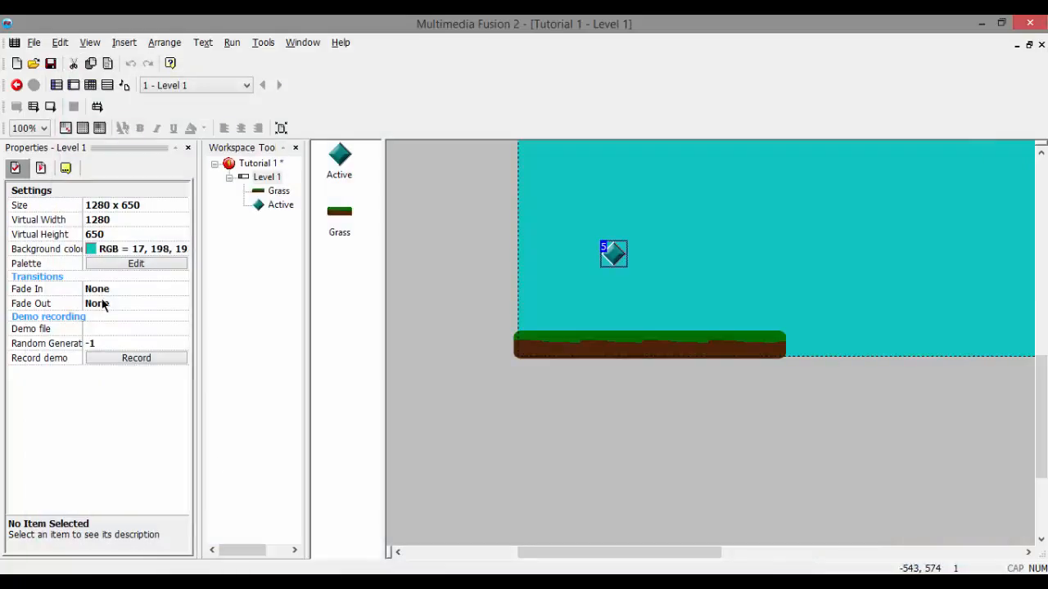
# Step: Set the jump strength of the Active object's Platform movement to 100, test-run the frame, and close the preview
pyautogui.click(615, 252)
pyautogui.click(65, 168)
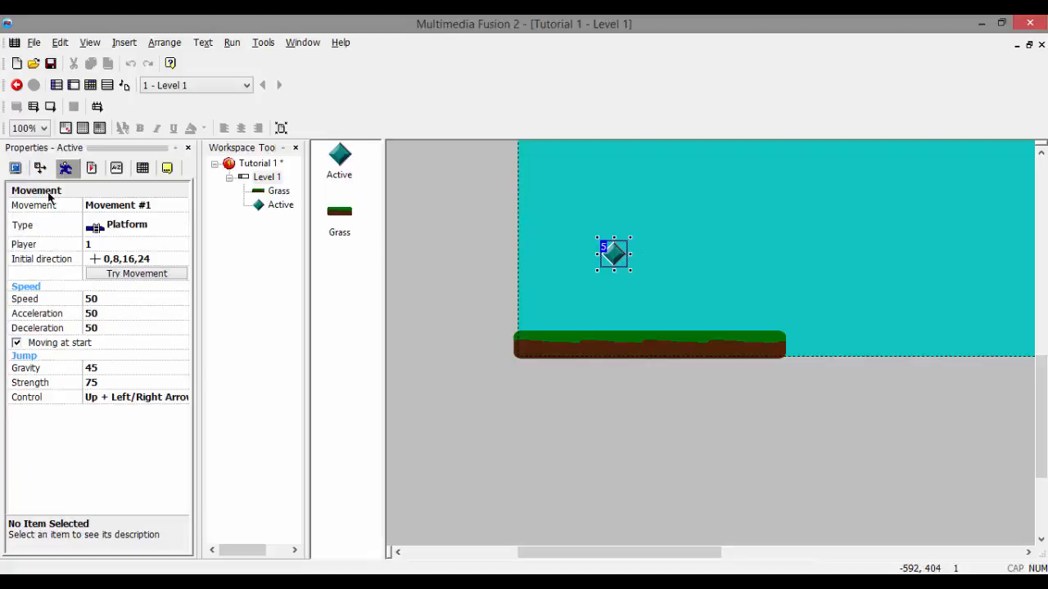
pyautogui.click(103, 385)
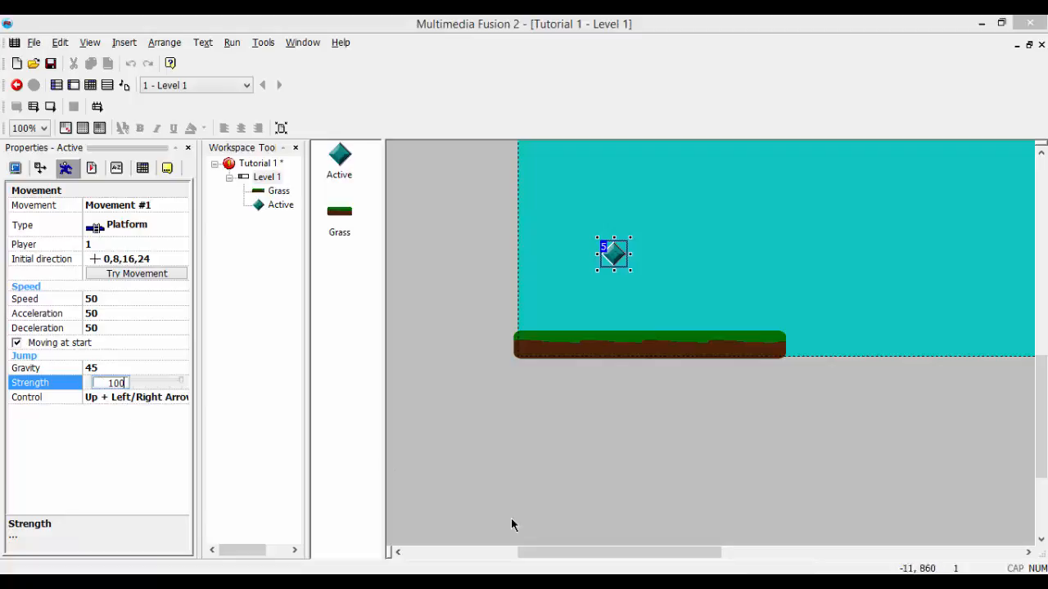
pyautogui.click(507, 453)
pyautogui.press('F7')
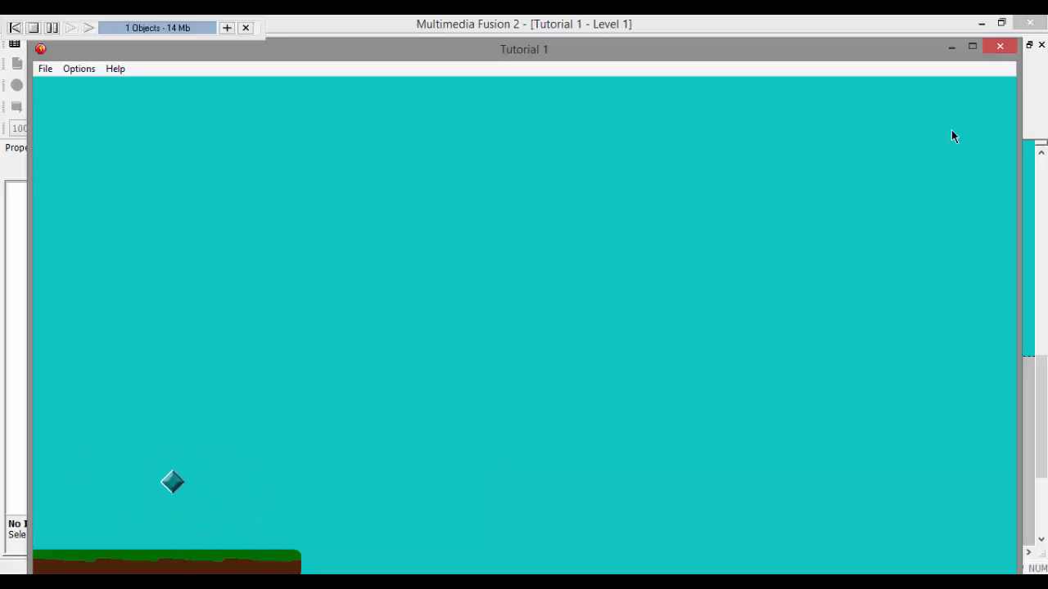
pyautogui.click(995, 48)
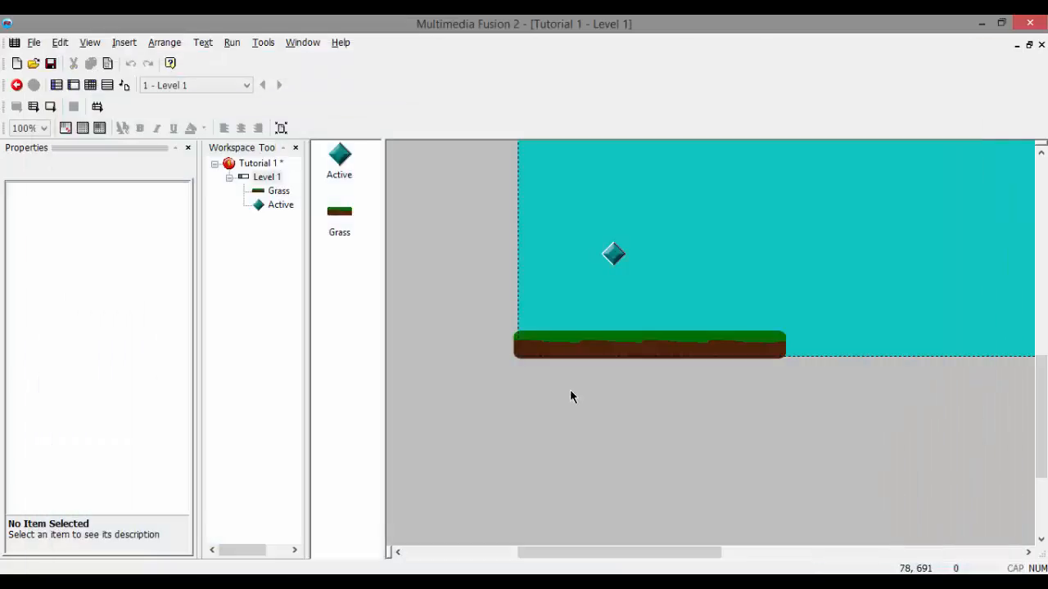
# Step: Set the Active object's jump strength to 85, test the jump in a frame run, and close the preview
pyautogui.click(613, 254)
pyautogui.click(116, 383)
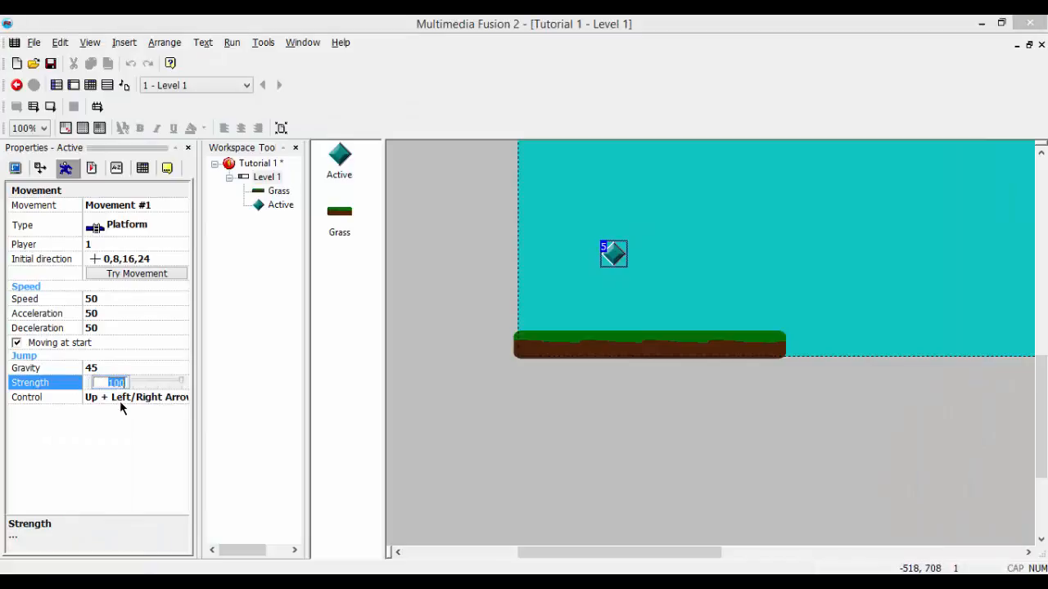
pyautogui.click(516, 429)
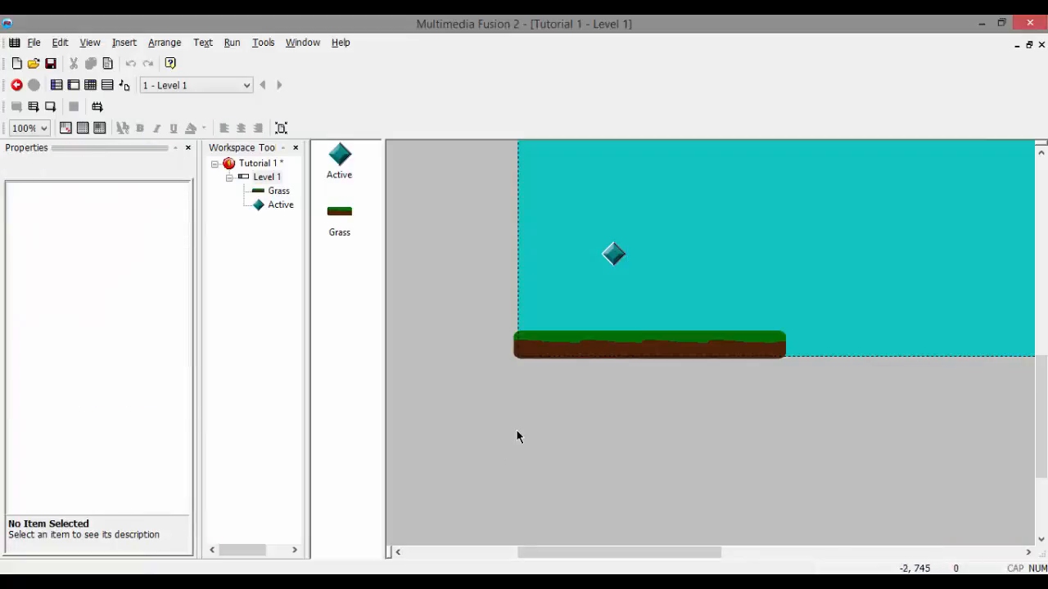
pyautogui.press('F7')
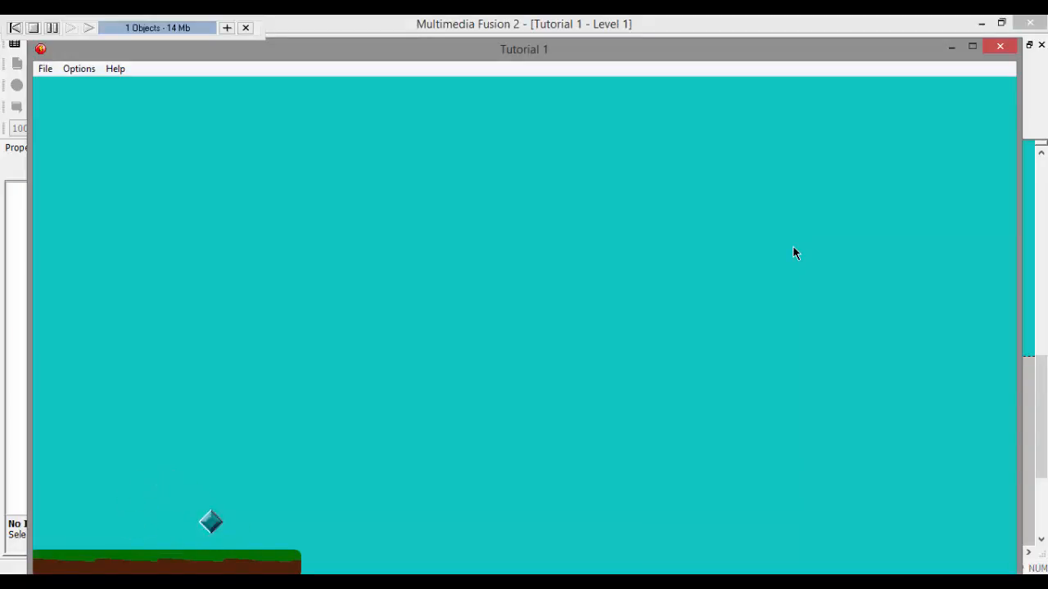
pyautogui.click(999, 46)
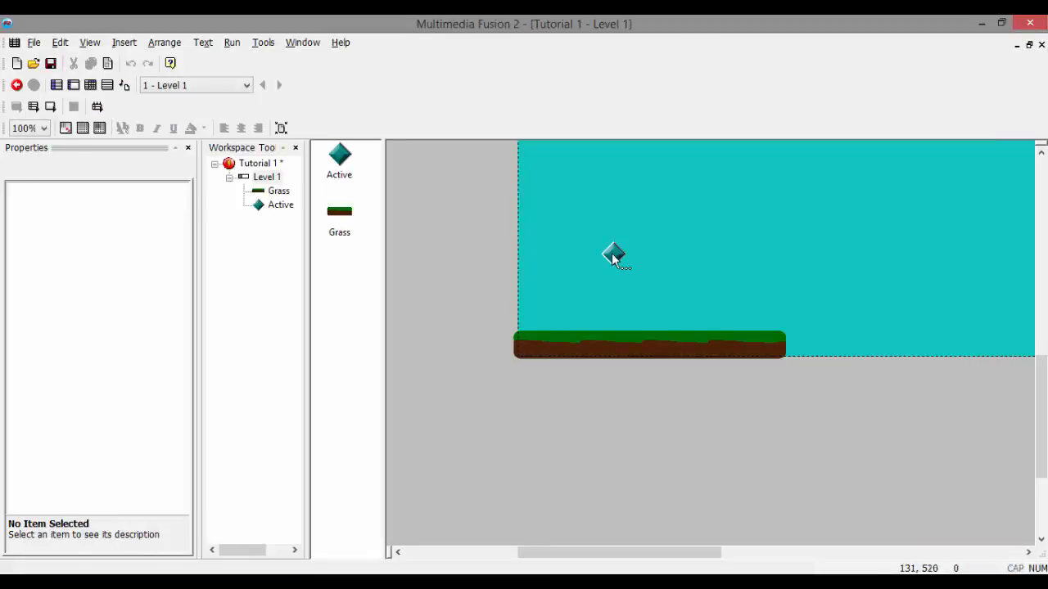
# Step: Enlarge the Active object slightly in the Level 1 frame and move it a little closer to the grass
pyautogui.doubleClick(612, 255)
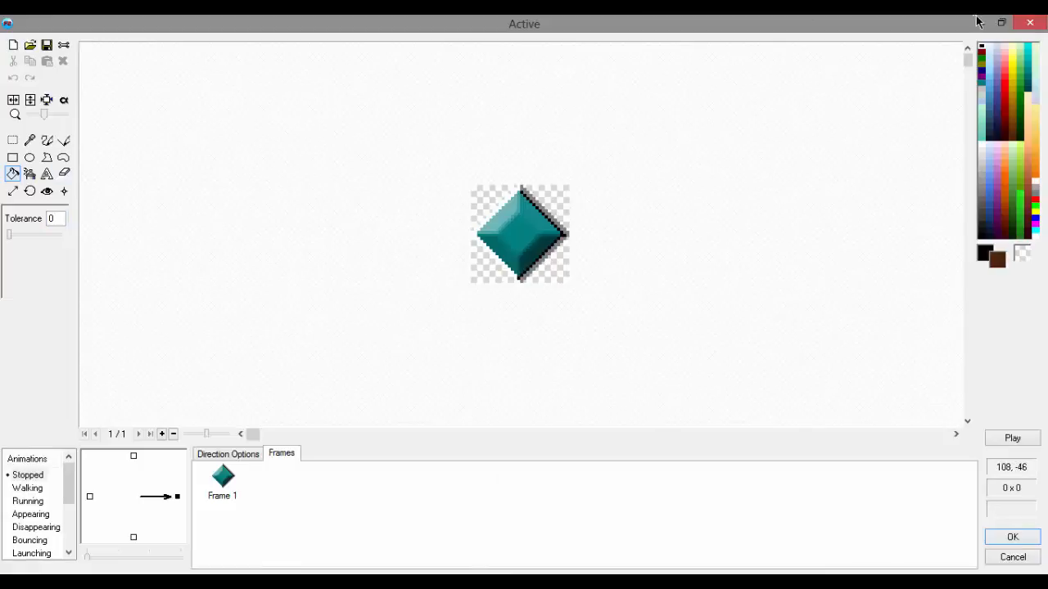
pyautogui.click(1028, 23)
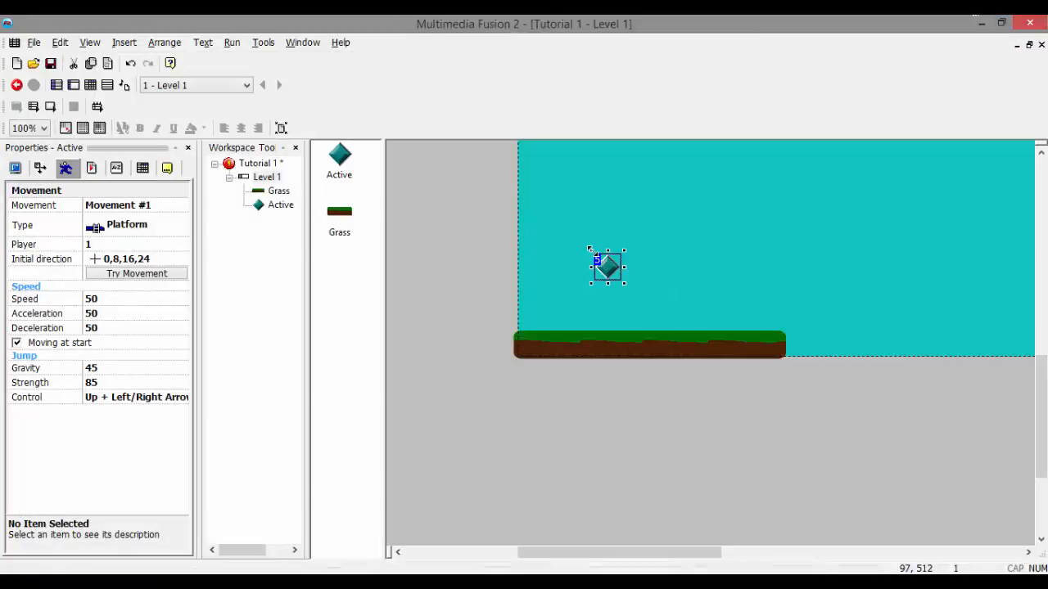
pyautogui.moveTo(582, 243); pyautogui.dragTo(580, 241)
pyautogui.click(696, 254)
pyautogui.click(602, 268)
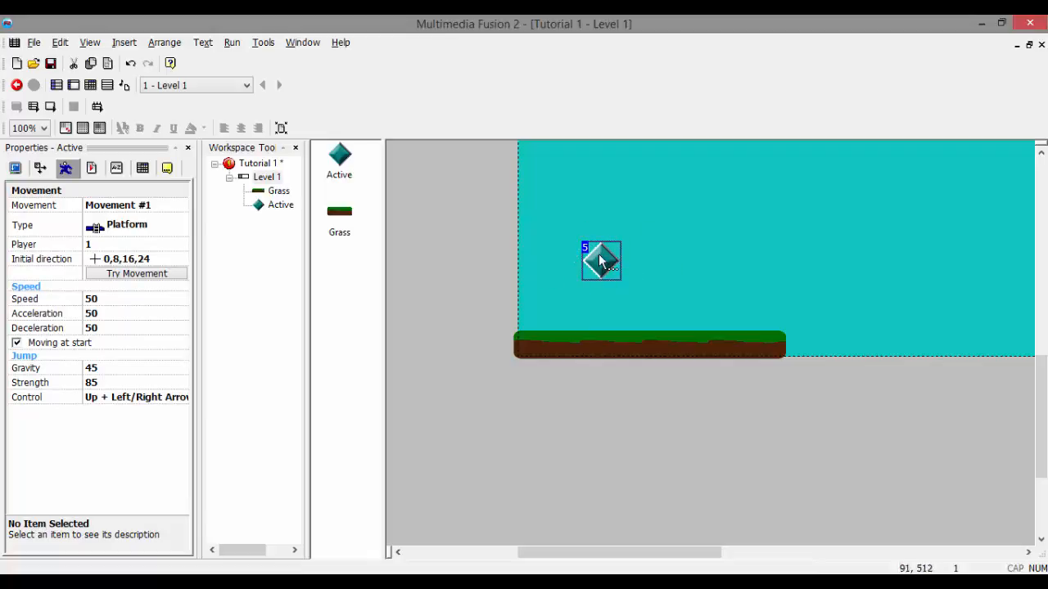
pyautogui.moveTo(597, 261); pyautogui.dragTo(614, 274)
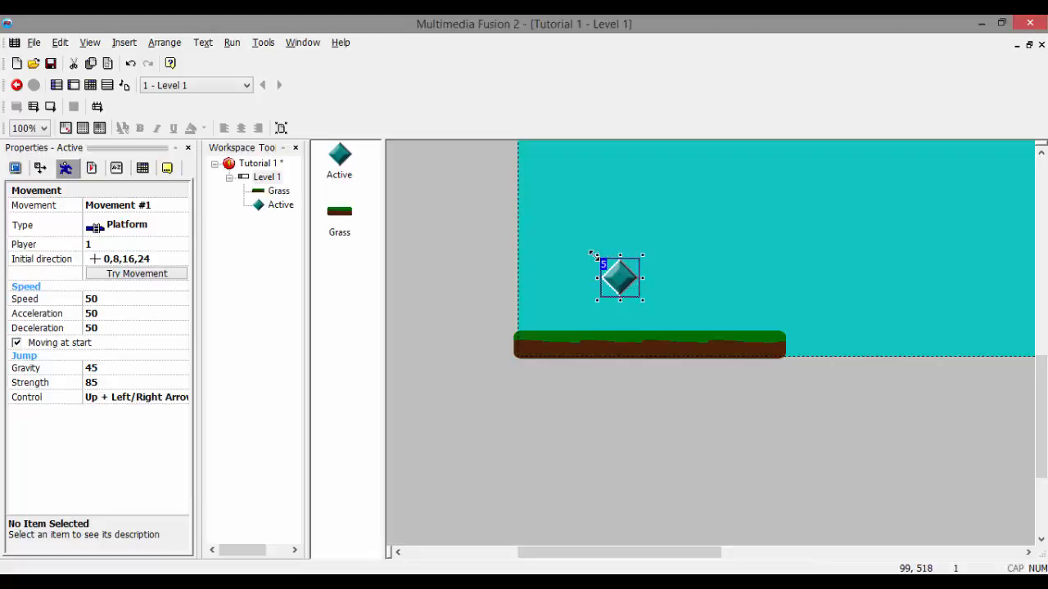
# Step: Try rotating the Active object in the frame, and turn it back to its upright orientation
pyautogui.click(619, 283)
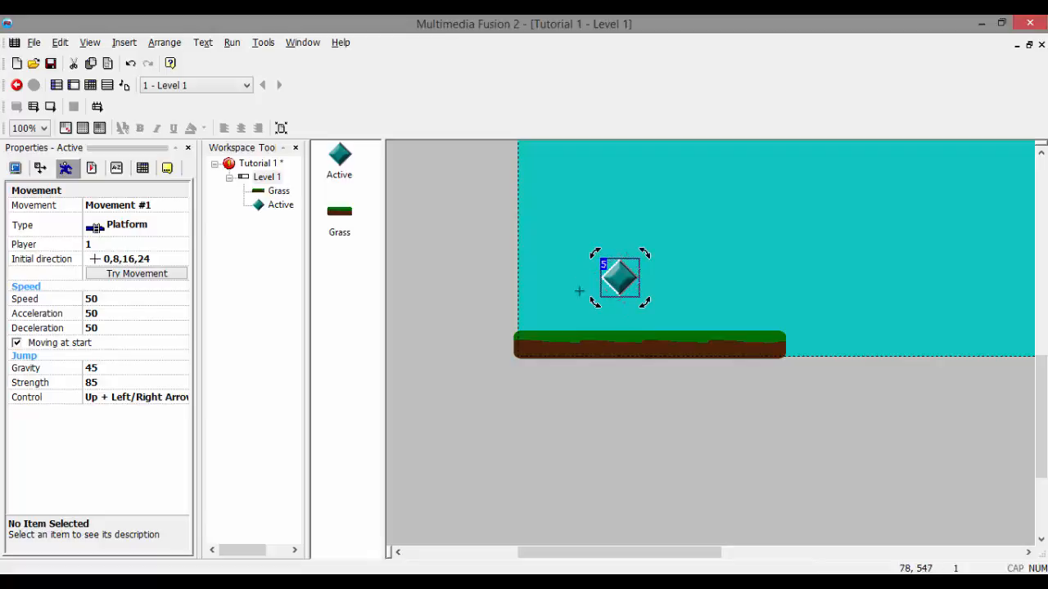
pyautogui.moveTo(644, 264); pyautogui.dragTo(660, 317)
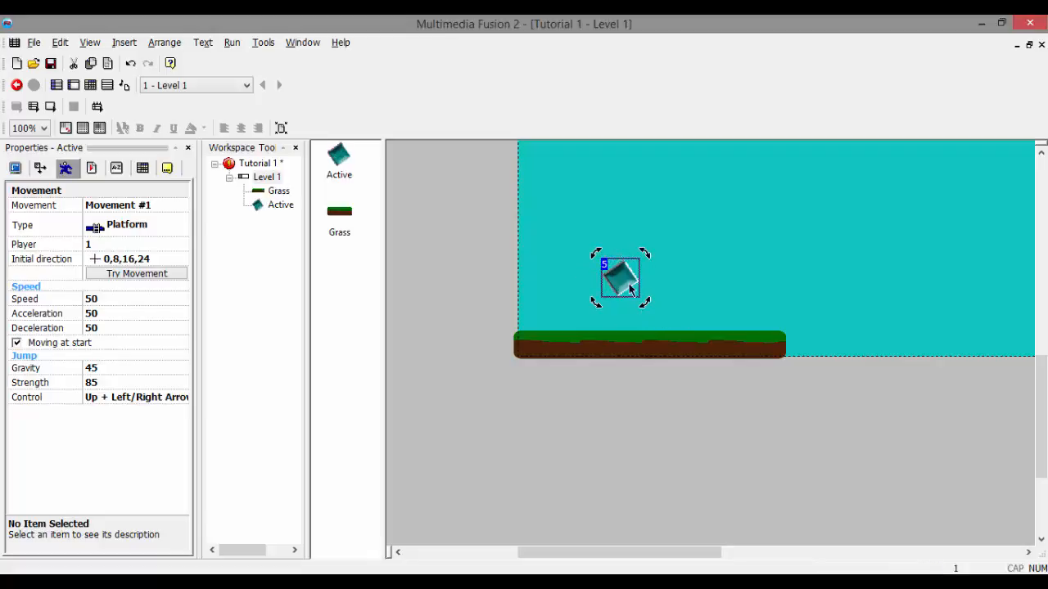
pyautogui.moveTo(608, 247)
pyautogui.mouseDown()
pyautogui.moveTo(558, 252)
pyautogui.moveTo(591, 259)
pyautogui.mouseUp()
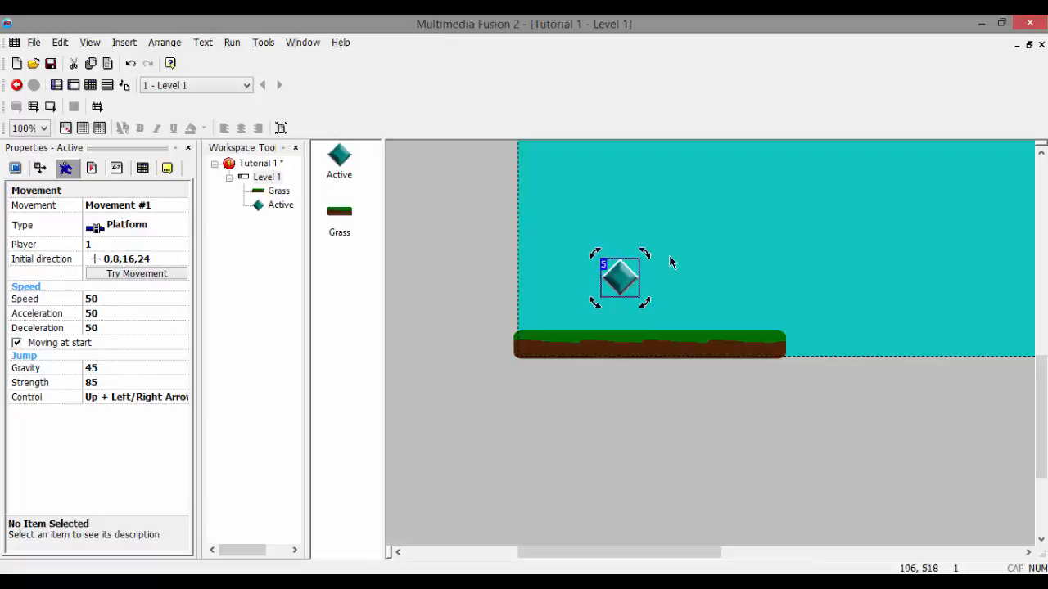
# Step: Erase the diamond from the Active object's Stopped animation image with the size 8 eraser, keeping the changes
pyautogui.doubleClick(622, 282)
pyautogui.click(65, 179)
pyautogui.moveTo(467, 214)
pyautogui.mouseDown()
pyautogui.moveTo(675, 154)
pyautogui.moveTo(427, 251)
pyautogui.moveTo(493, 301)
pyautogui.moveTo(565, 253)
pyautogui.moveTo(566, 192)
pyautogui.moveTo(453, 197)
pyautogui.mouseUp()
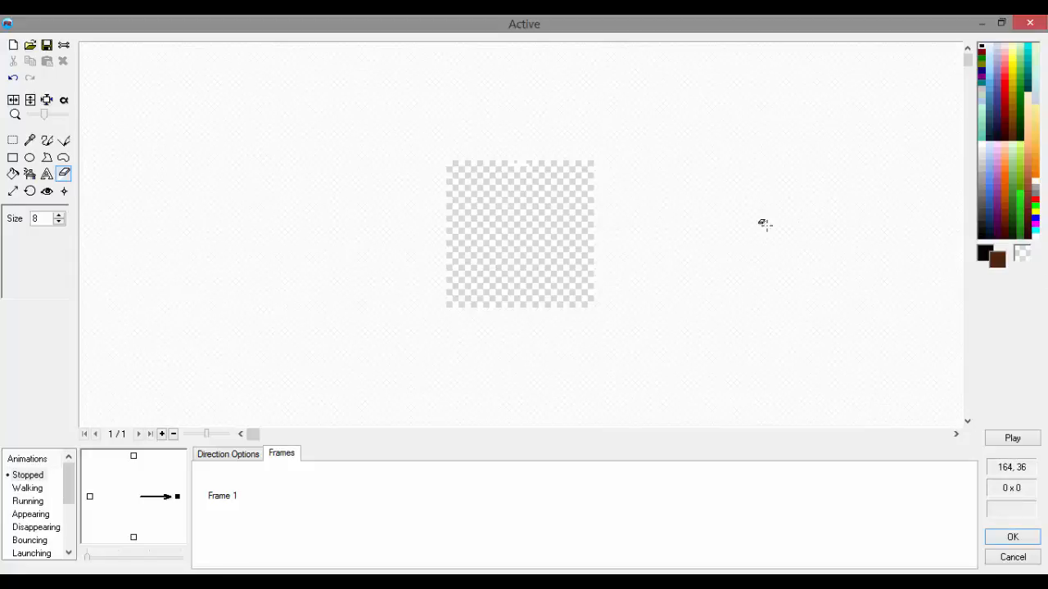
pyautogui.click(1029, 23)
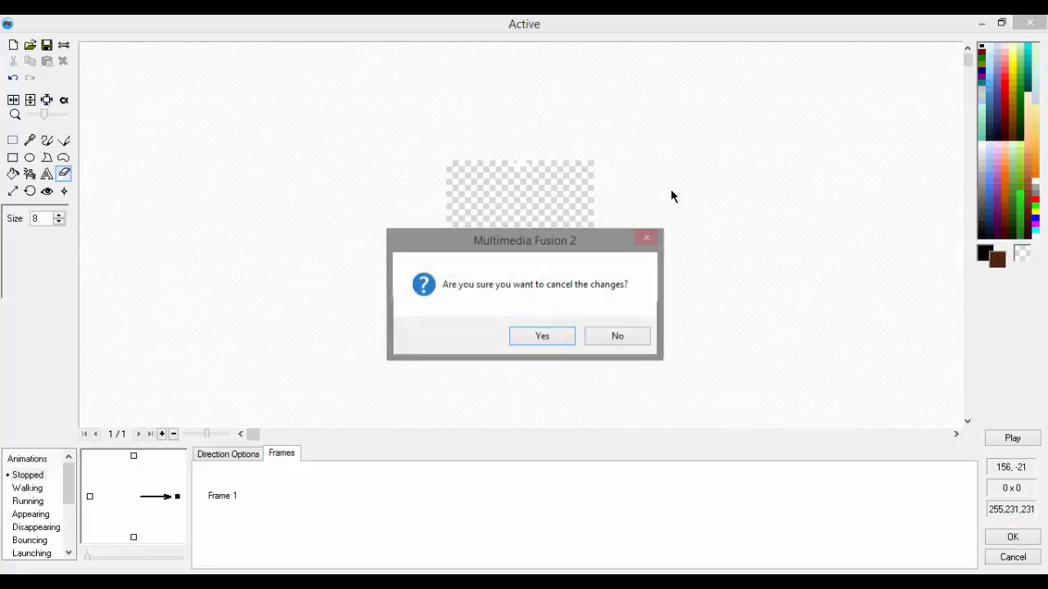
pyautogui.click(614, 338)
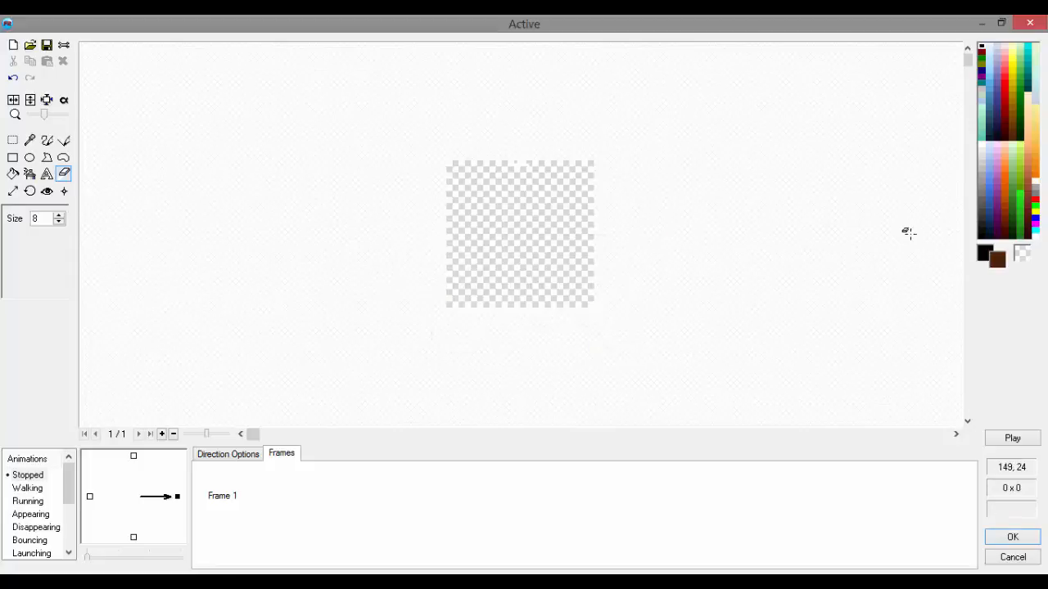
# Step: Paint a small grey blob with the size 10 brush on the Active object's empty image and accept it
pyautogui.rightClick(983, 199)
pyautogui.click(47, 140)
pyautogui.moveTo(482, 206); pyautogui.dragTo(528, 233, button='right')
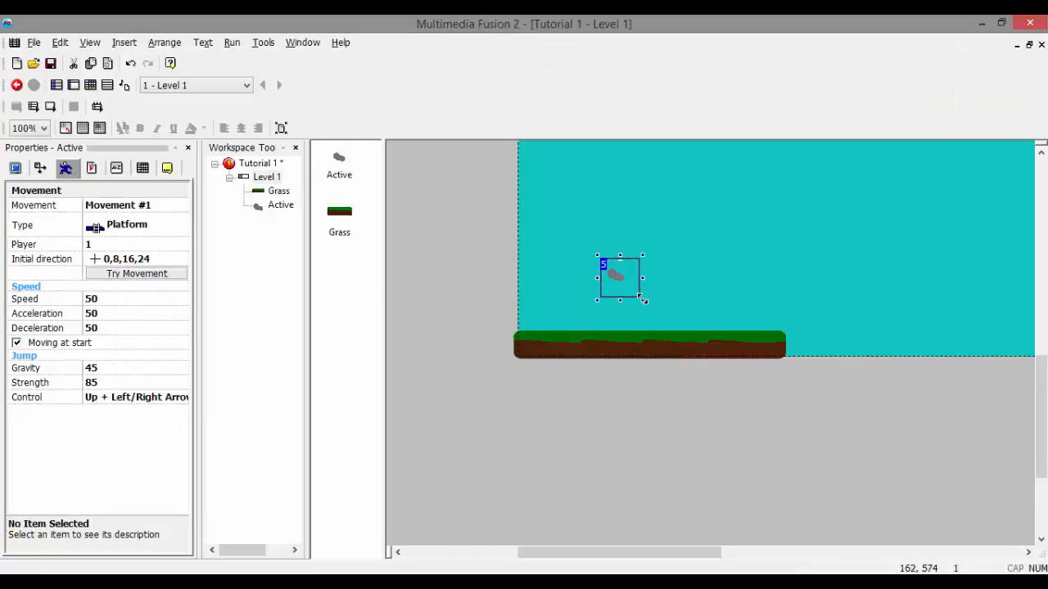
# Step: Enlarge the Active object in the frame, and erase the grey blob from its image with the size 8 eraser
pyautogui.moveTo(643, 300); pyautogui.dragTo(601, 291)
pyautogui.doubleClick(600, 290)
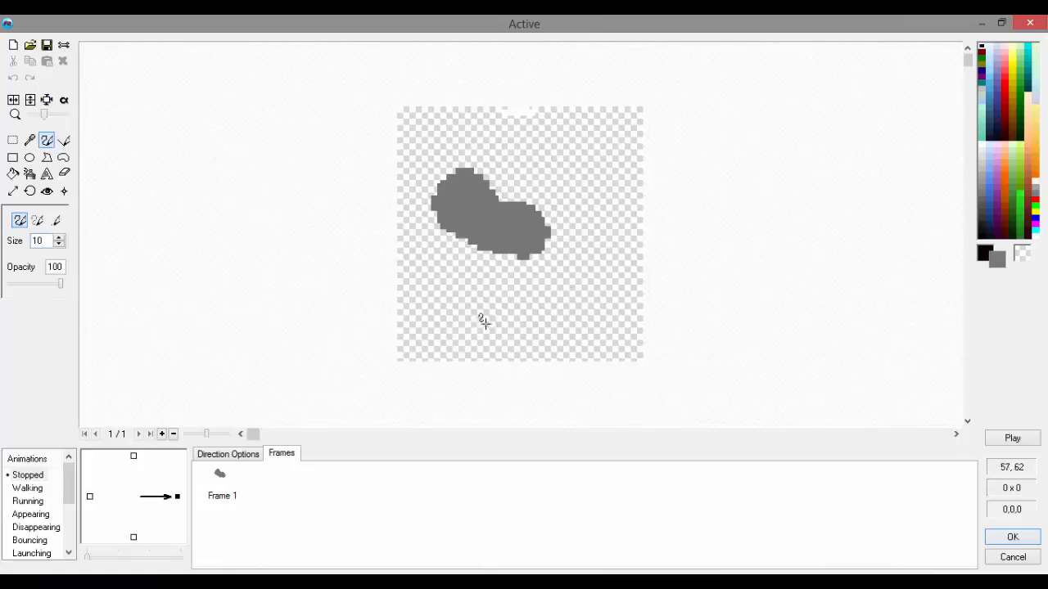
pyautogui.click(63, 174)
pyautogui.moveTo(423, 200)
pyautogui.mouseDown()
pyautogui.moveTo(546, 207)
pyautogui.moveTo(556, 228)
pyautogui.moveTo(476, 223)
pyautogui.moveTo(592, 265)
pyautogui.moveTo(551, 171)
pyautogui.moveTo(418, 168)
pyautogui.mouseUp()
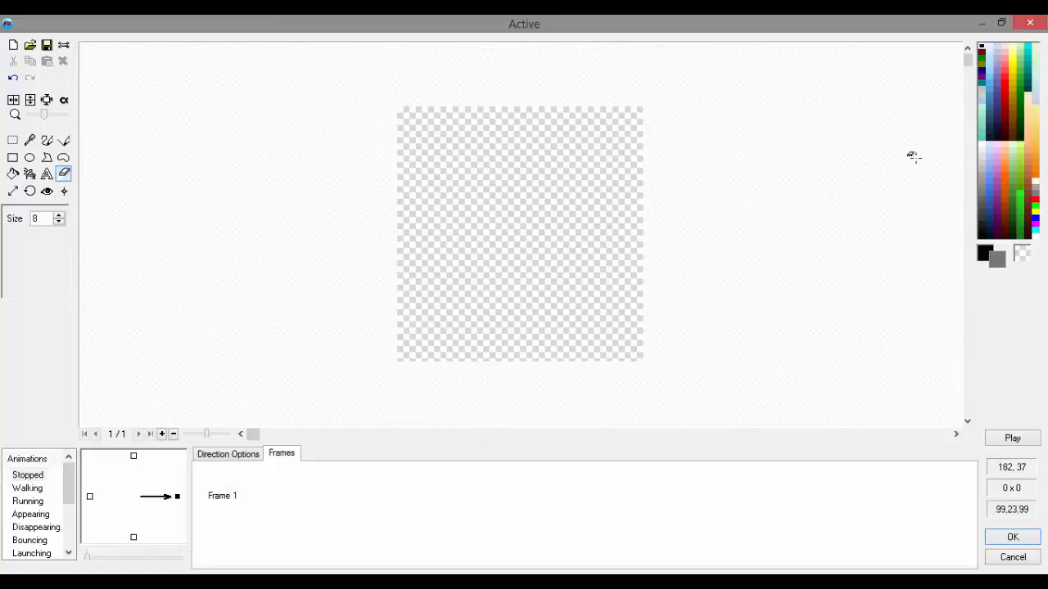
pyautogui.rightClick(984, 238)
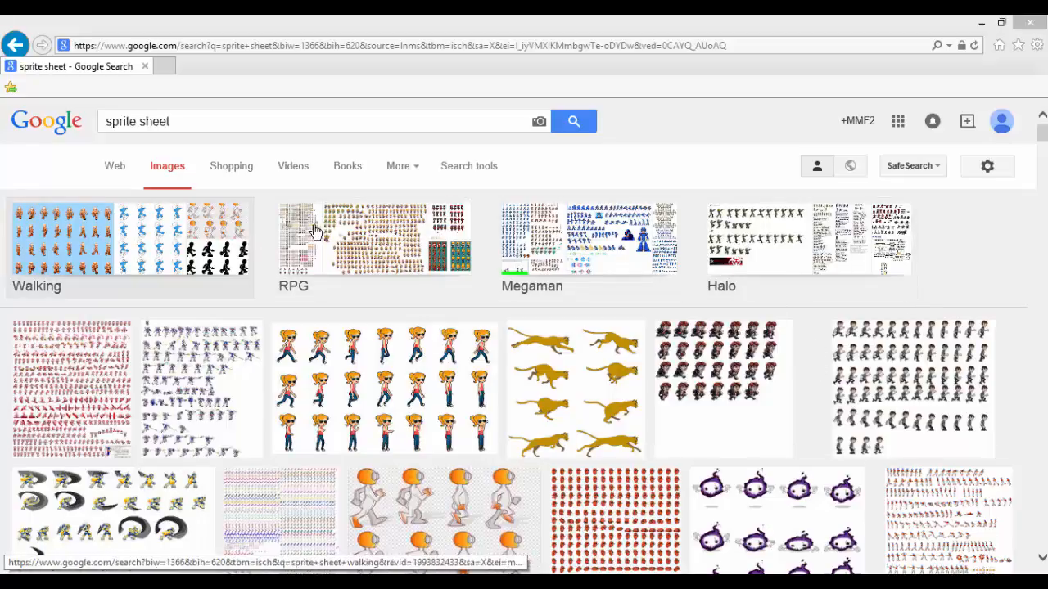
# Step: Switch to the browser's sprite sheet image results, open the RPG category, and preview the Werewolf Hunter RPG sprite sheet
pyautogui.click(416, 247)
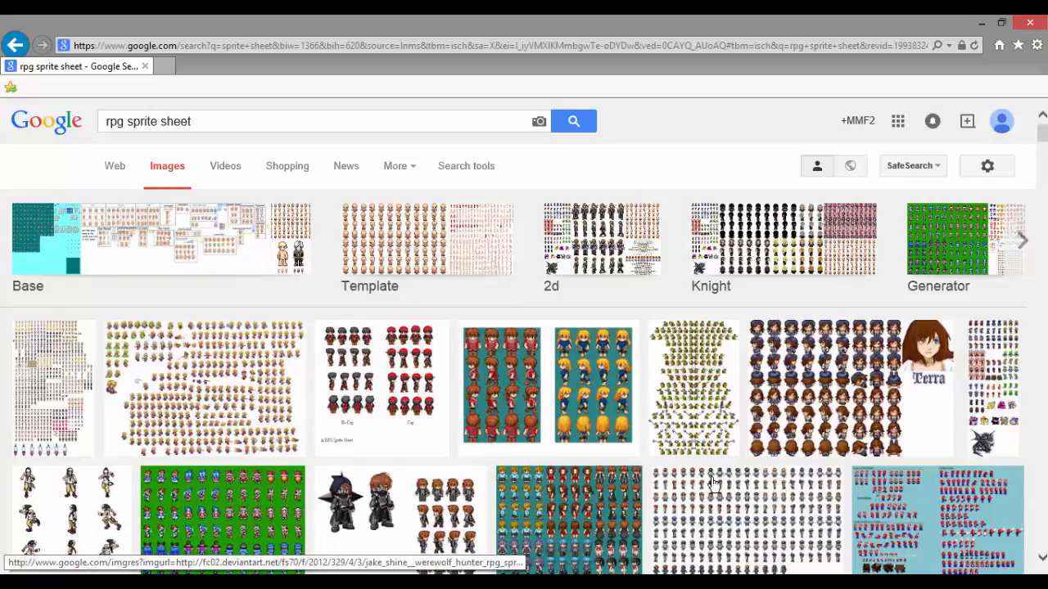
pyautogui.click(431, 524)
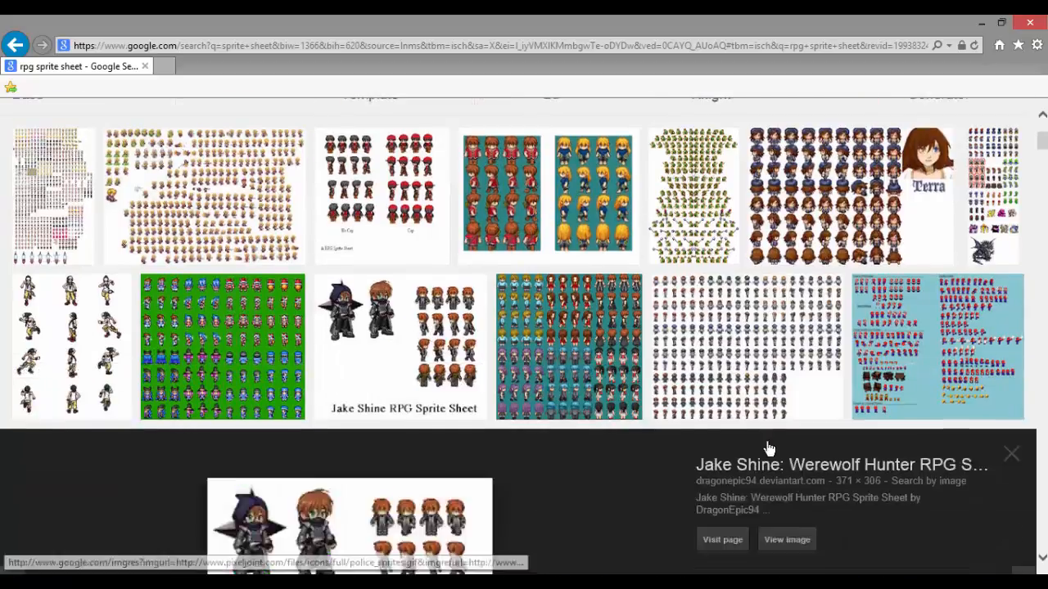
pyautogui.scroll(5, 767, 446)
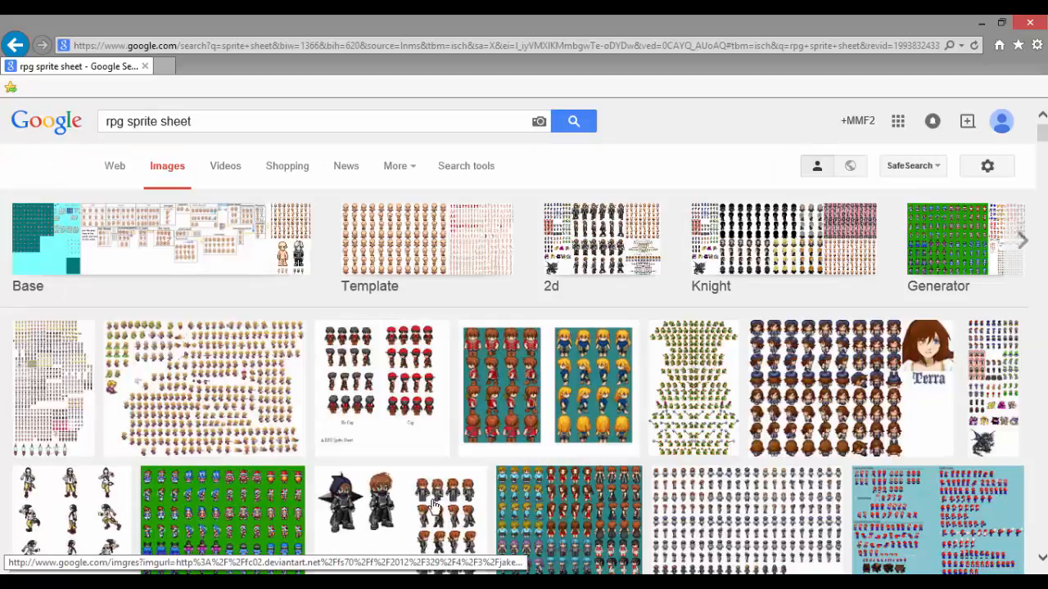
pyautogui.scroll(-1, 434, 508)
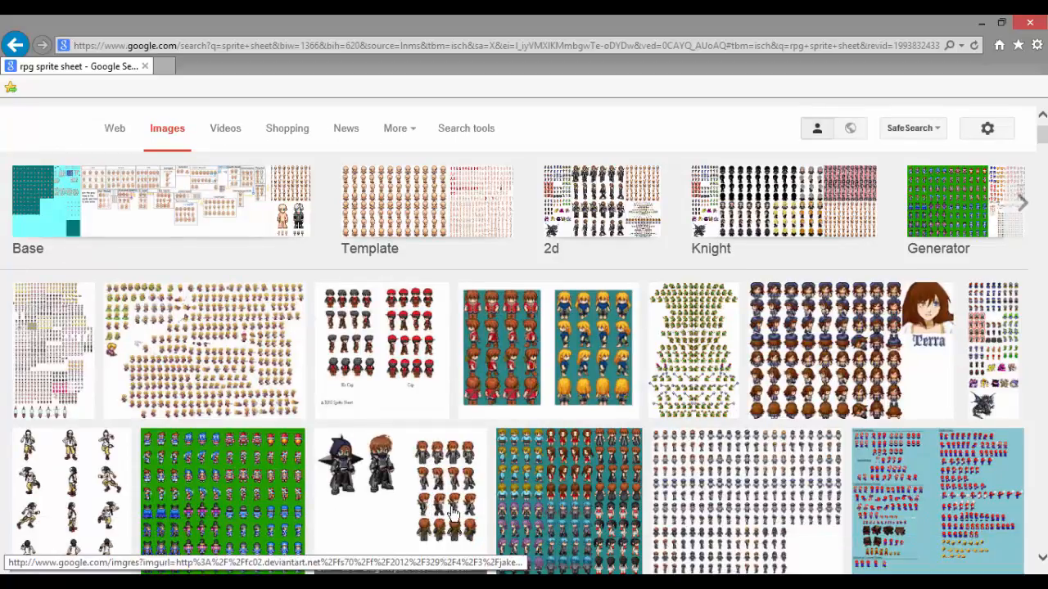
pyautogui.click(453, 514)
pyautogui.scroll(5, 257, 449)
# Step: Preview the sprite sheet with the red- and blue-dressed characters, and compare it with the Werewolf Hunter sheet among the results
pyautogui.click(482, 381)
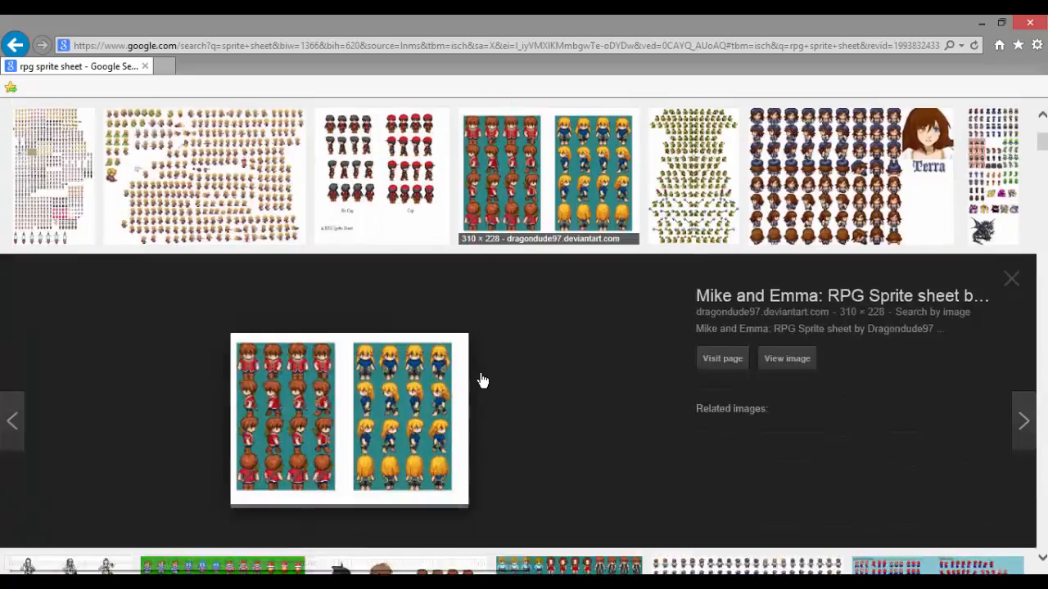
pyautogui.scroll(3, 483, 384)
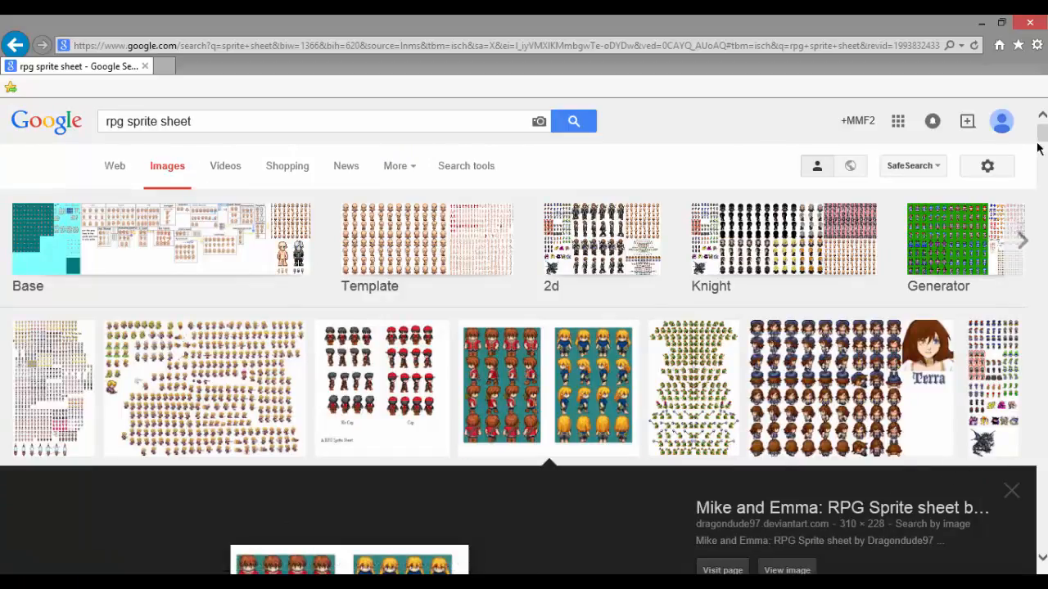
pyautogui.scroll(-6, 1039, 152)
pyautogui.scroll(2, 1042, 156)
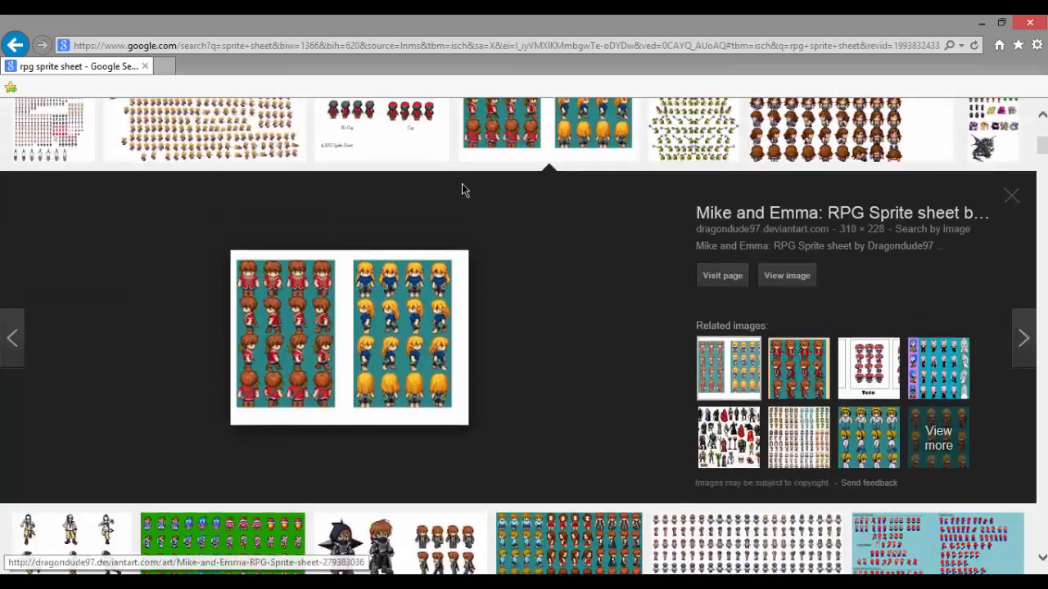
pyautogui.click(407, 531)
pyautogui.scroll(4, 411, 483)
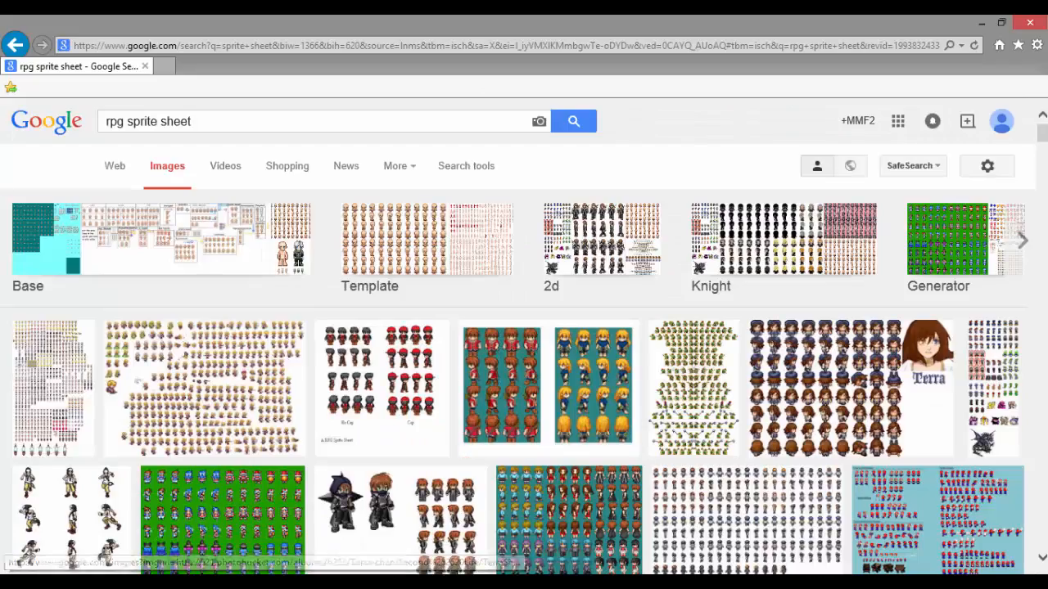
pyautogui.scroll(-7, 1036, 145)
pyautogui.scroll(2, 1023, 164)
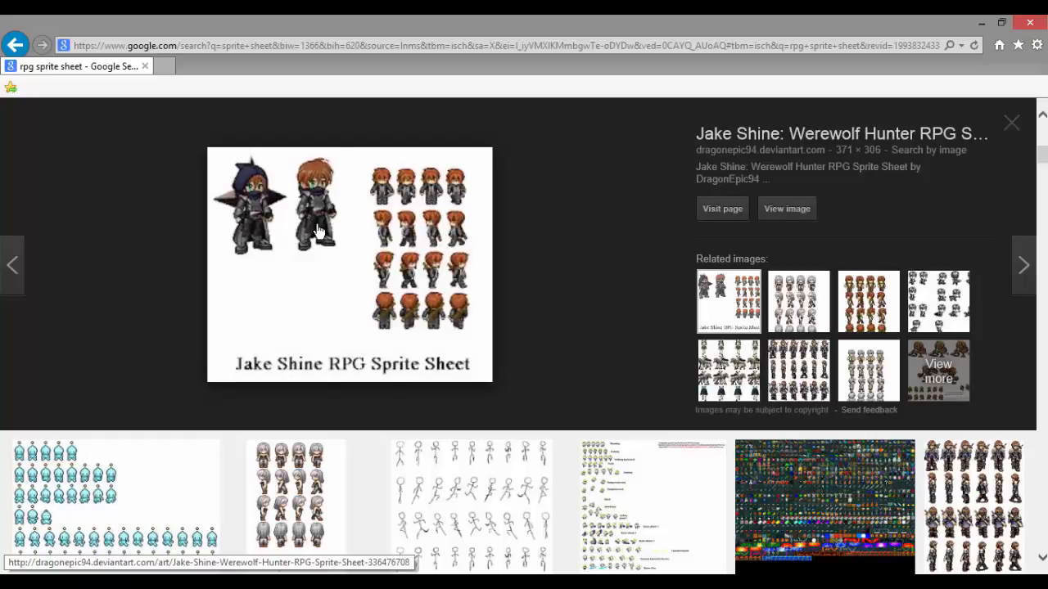
# Step: Close the Werewolf Hunter preview, and preview the stick-figure sprite sheet from the RPG results
pyautogui.click(1012, 122)
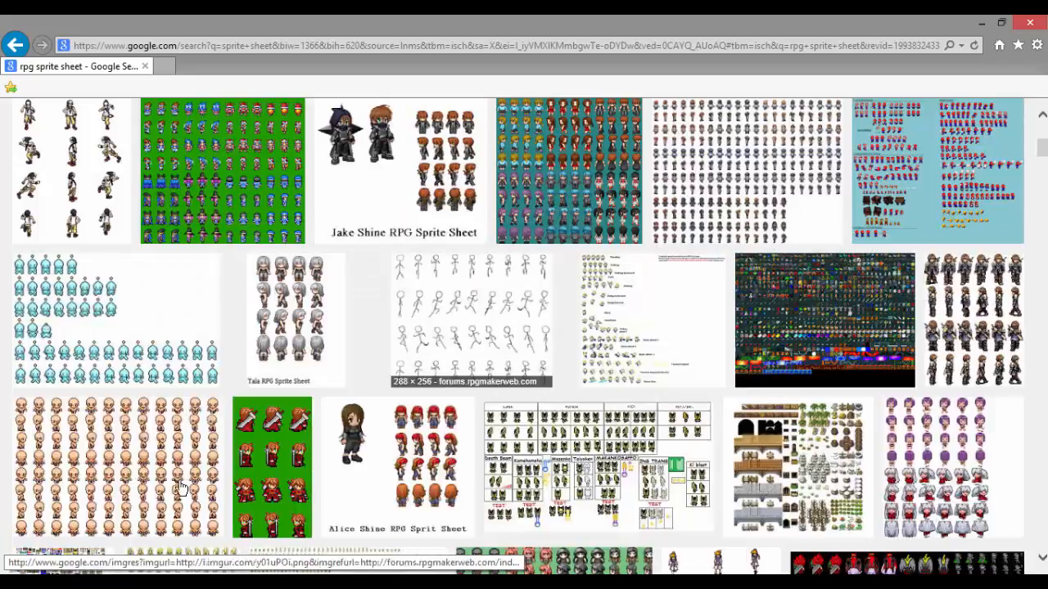
pyautogui.click(470, 313)
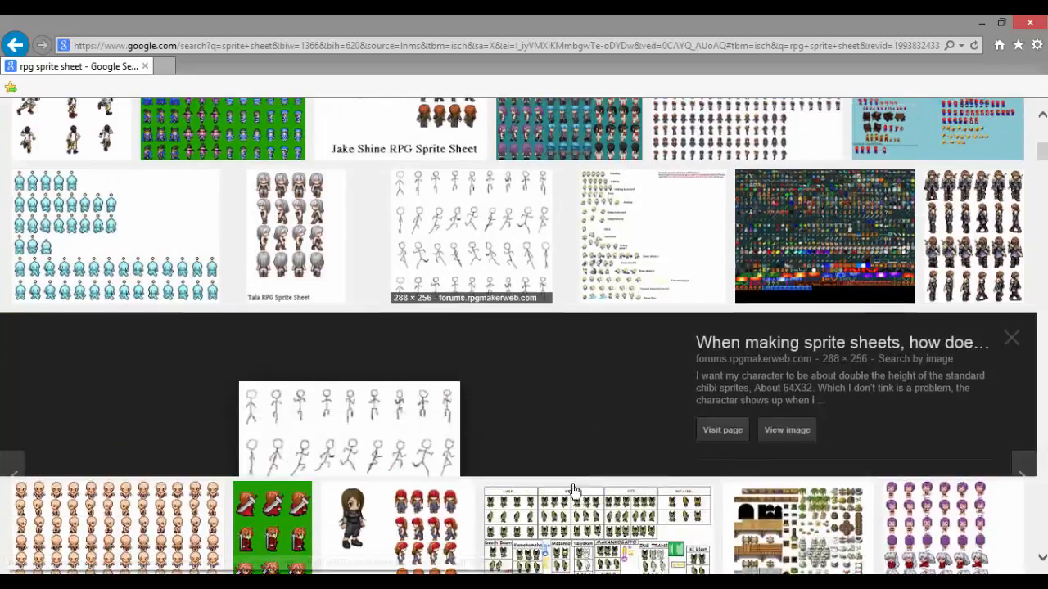
pyautogui.moveTo(1043, 137); pyautogui.dragTo(1043, 167)
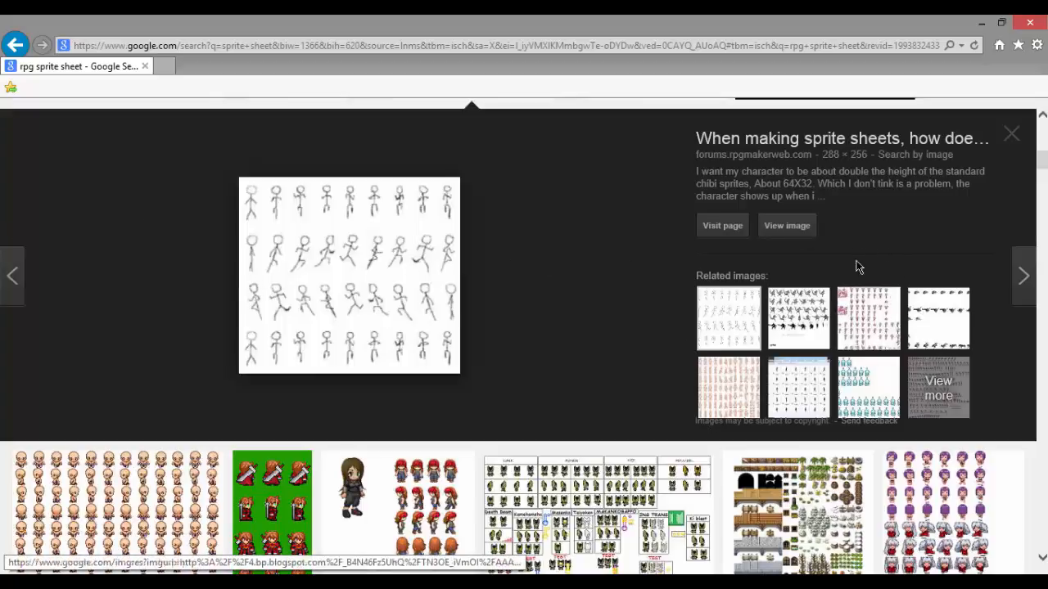
pyautogui.click(735, 224)
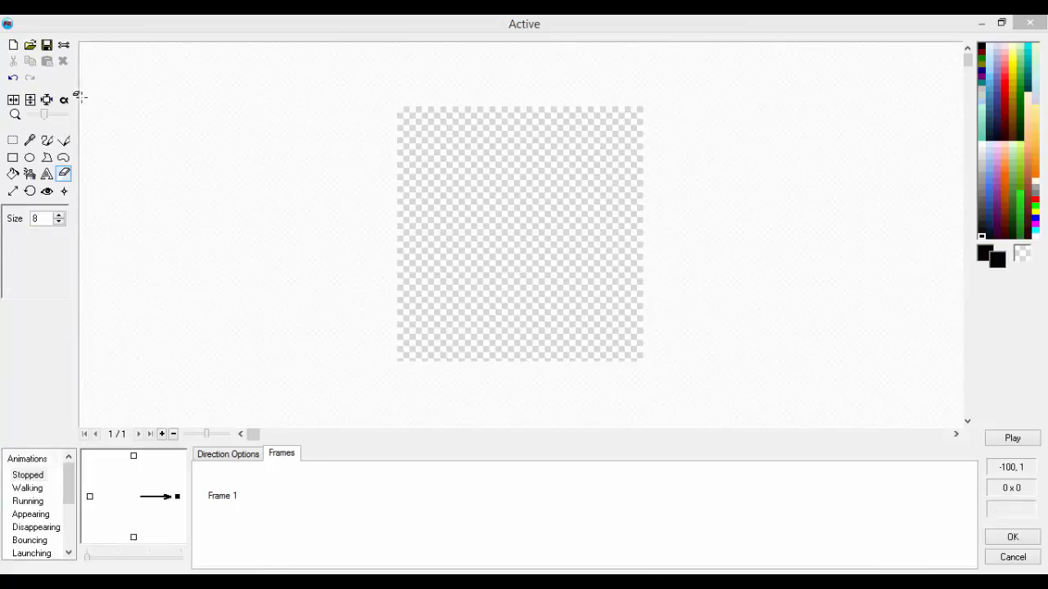
# Step: Draw a black ellipse as the character's head near the top centre of the Active image, and fill it black
pyautogui.click(30, 157)
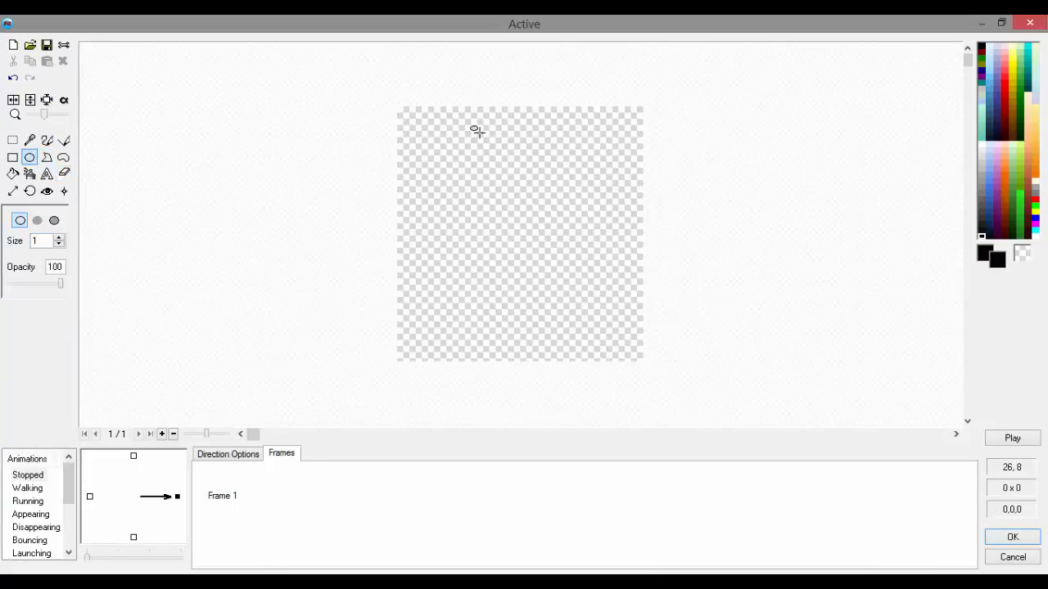
pyautogui.moveTo(484, 132); pyautogui.dragTo(559, 205)
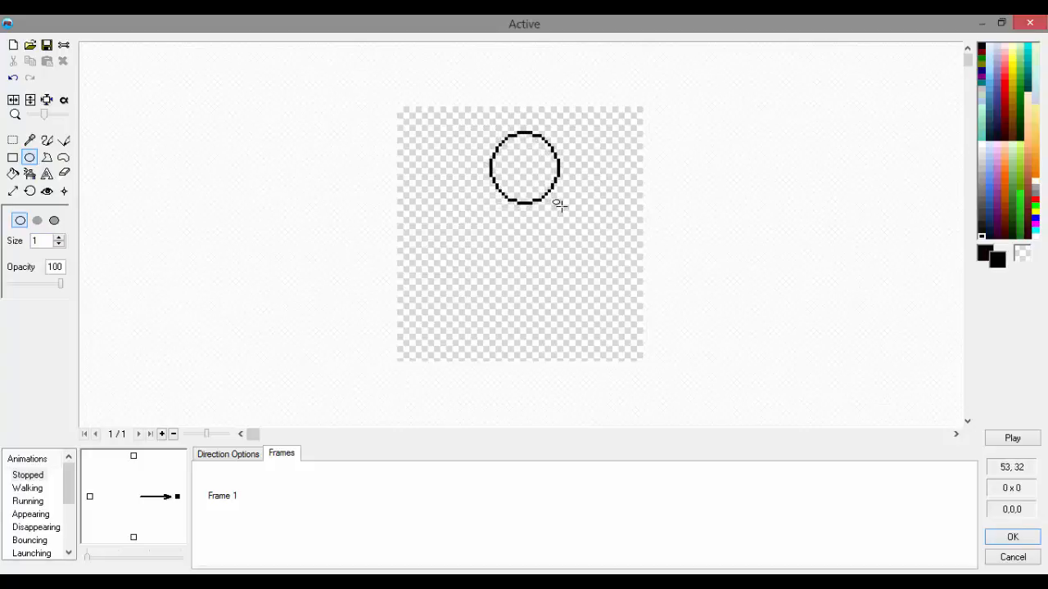
pyautogui.click(12, 174)
pyautogui.click(523, 170)
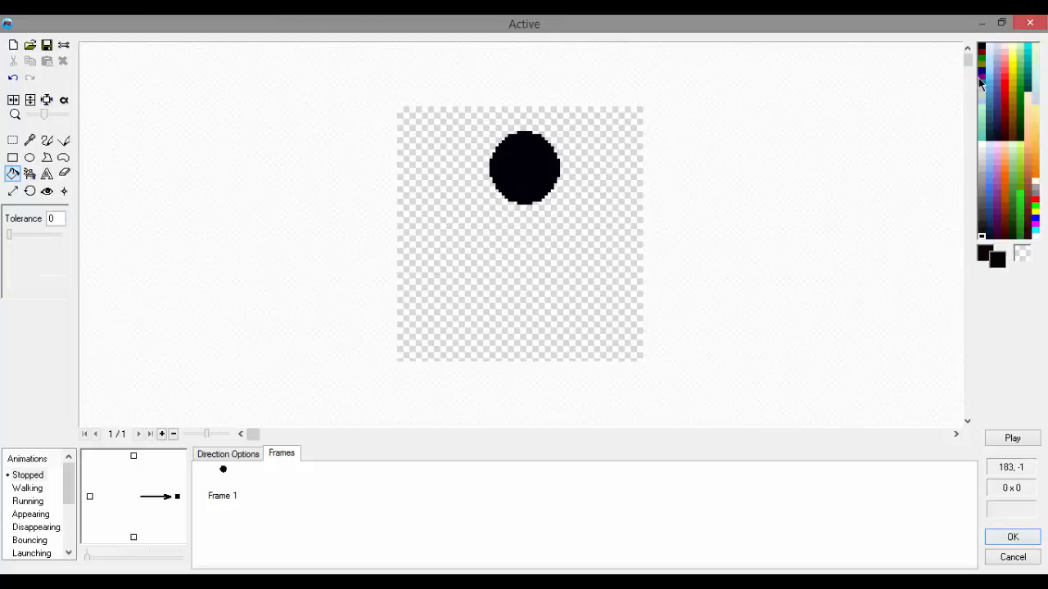
# Step: Draw a vertical body and two spread legs below the head with size 1 black lines, and trim the right leg's end with the eraser
pyautogui.click(64, 140)
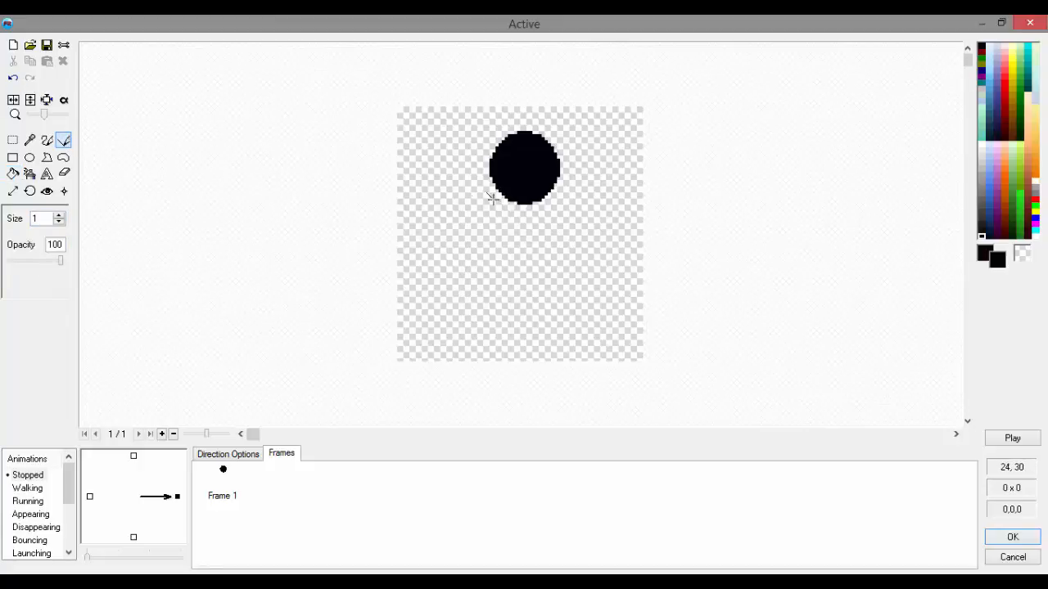
pyautogui.moveTo(523, 265); pyautogui.dragTo(524, 302)
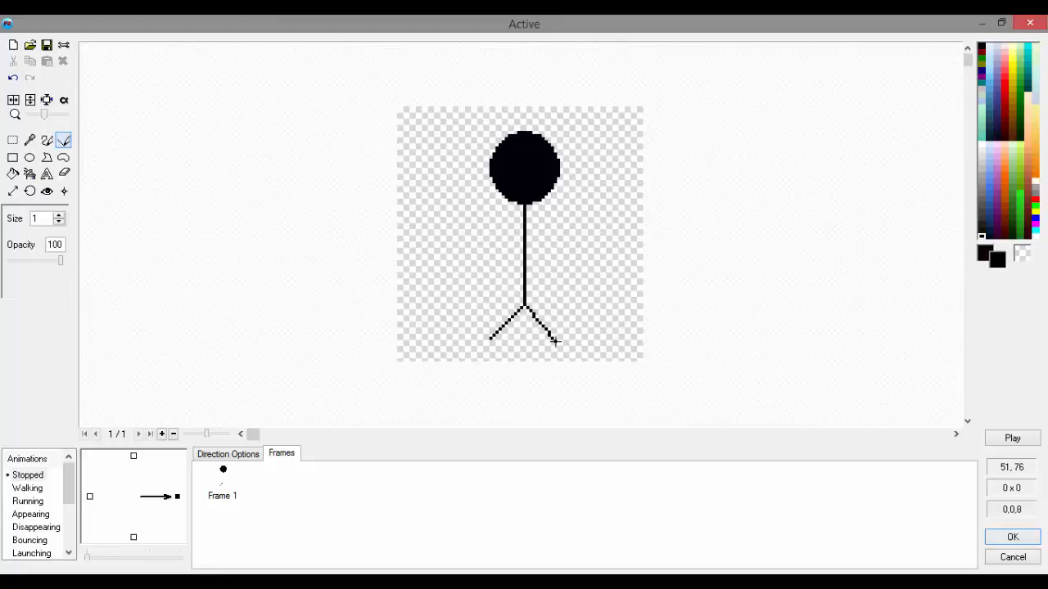
pyautogui.moveTo(554, 339); pyautogui.dragTo(559, 342)
pyautogui.click(64, 174)
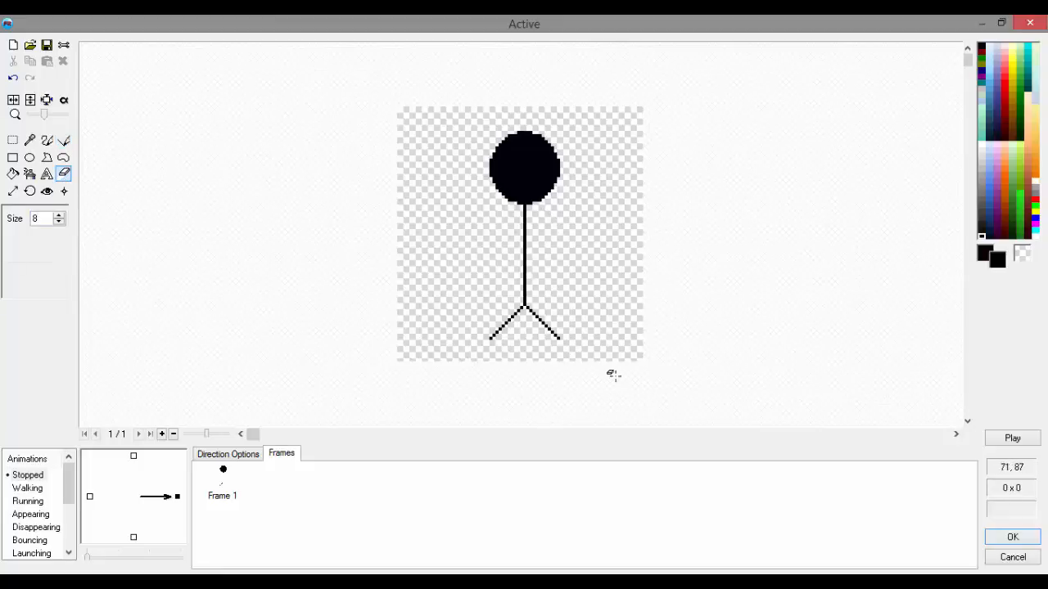
# Step: Draw two short downward-slanting arms on the upper body with size 1 lines, and accept the stick-figure image
pyautogui.click(64, 140)
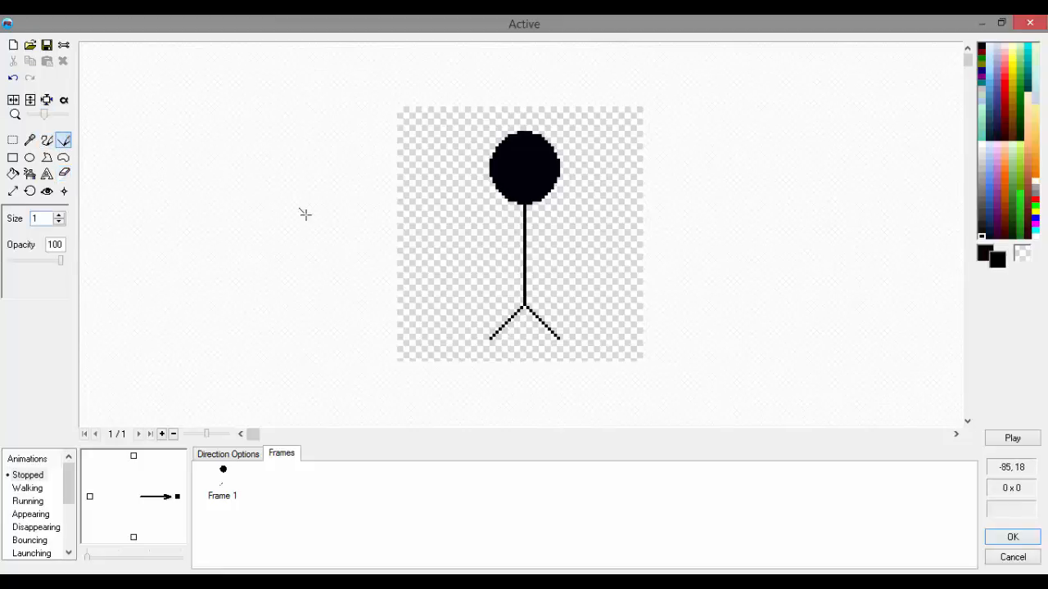
pyautogui.moveTo(570, 255); pyautogui.dragTo(555, 258)
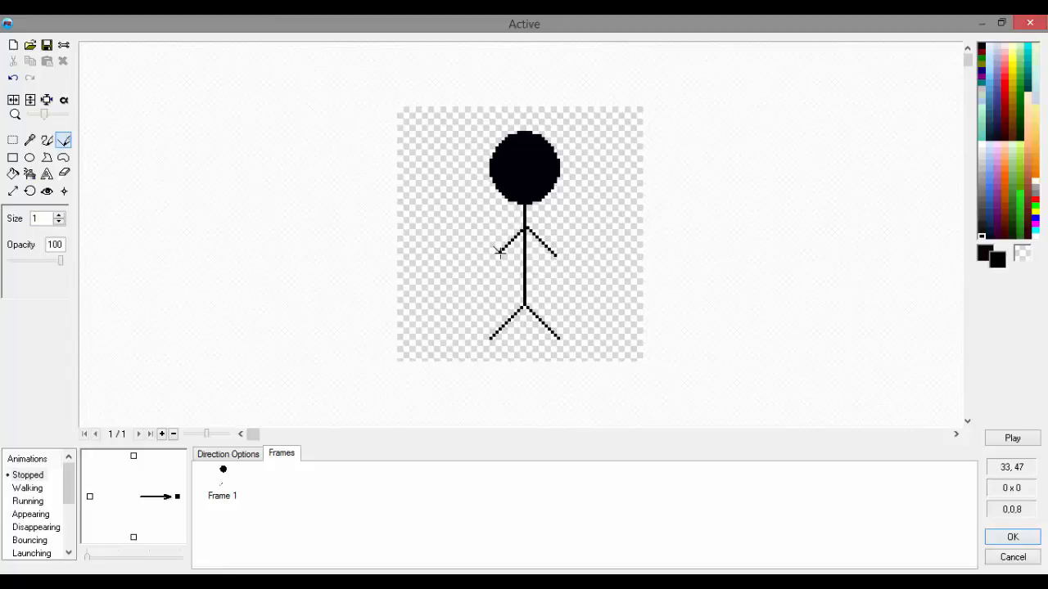
pyautogui.click(1012, 538)
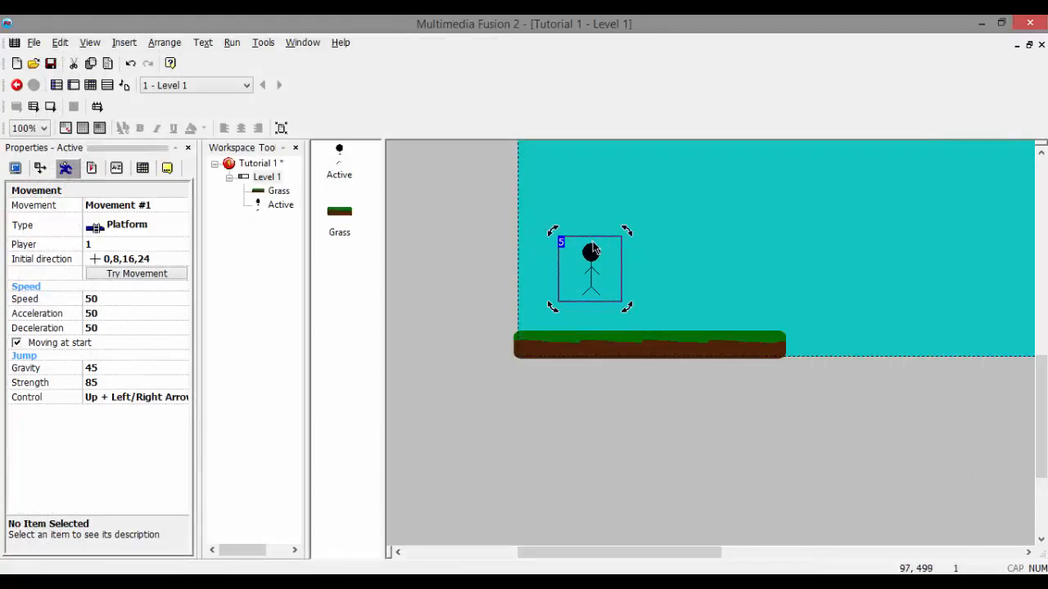
# Step: Reopen the Active object's image, extend both legs to the canvas's lower edge, and accept the change
pyautogui.doubleClick(593, 252)
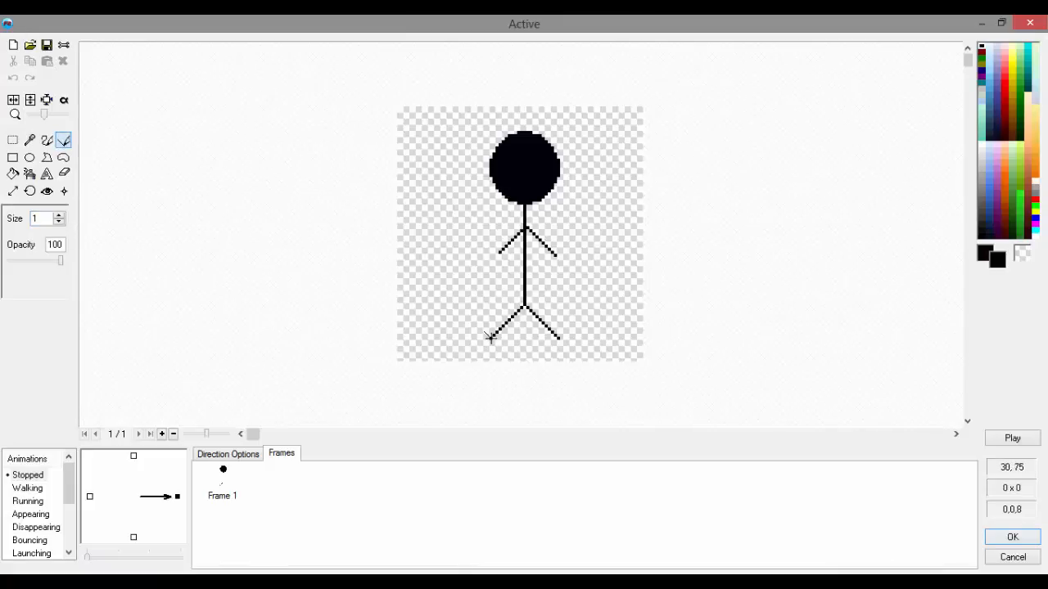
pyautogui.moveTo(470, 358); pyautogui.dragTo(469, 360)
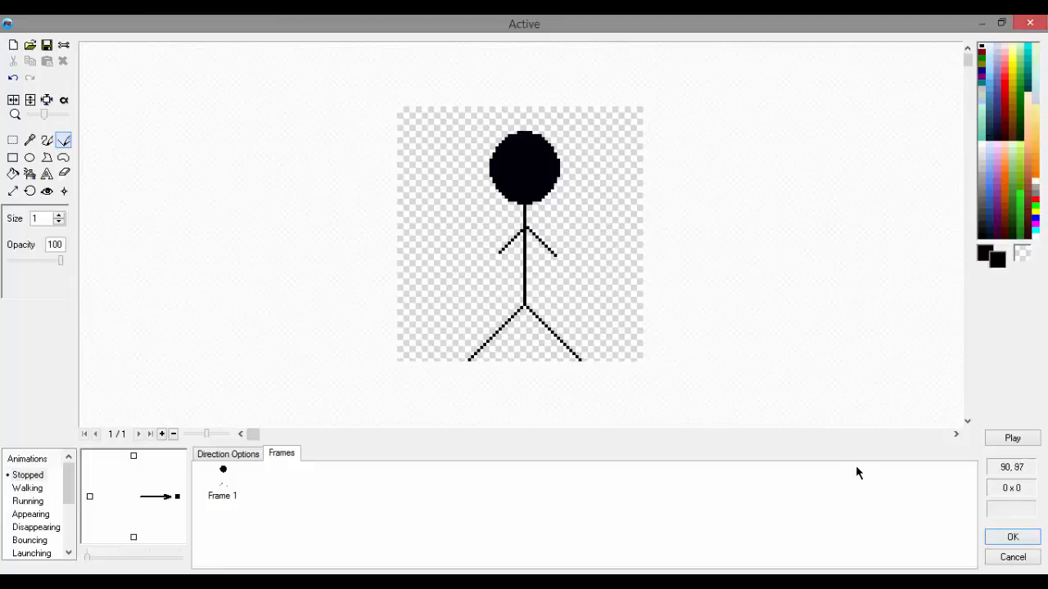
pyautogui.click(1015, 538)
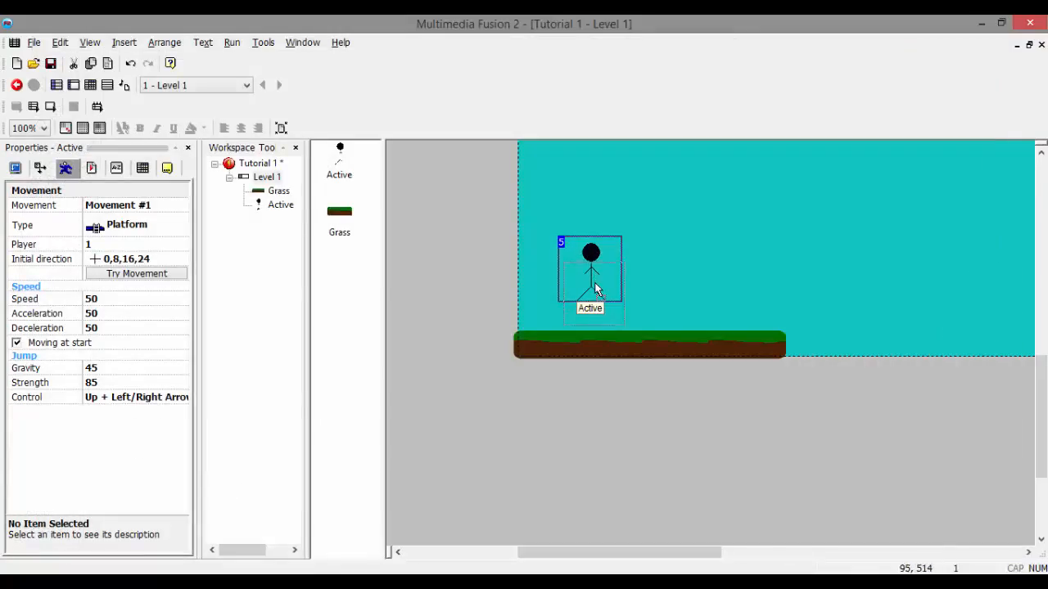
# Step: Stand the stick figure on the grass to check the fit, and reposition it in the air above the grass's left part
pyautogui.moveTo(593, 292); pyautogui.dragTo(588, 321)
pyautogui.click(660, 398)
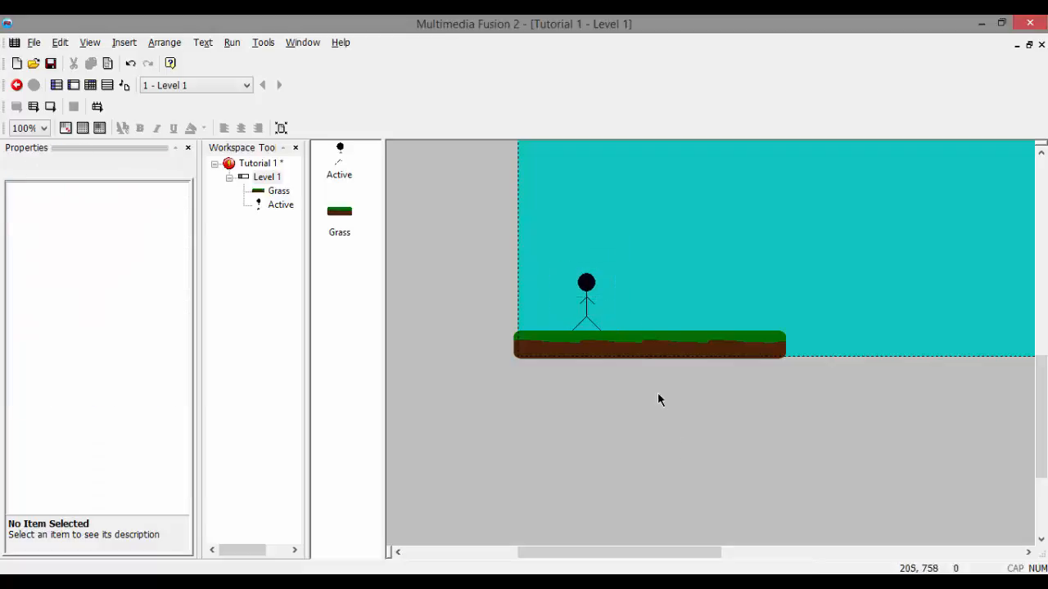
pyautogui.moveTo(595, 283); pyautogui.dragTo(578, 235)
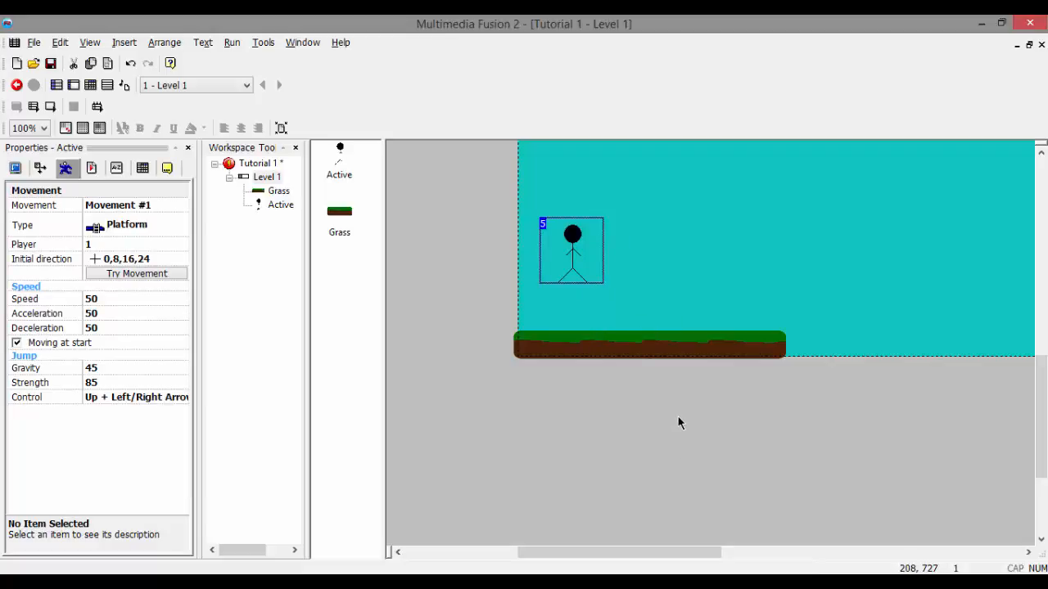
# Step: Run the frame and test the stick figure by walking it right and left and jumping repeatedly on the grass
pyautogui.press('F7')
pyautogui.press('Right')
pyautogui.press('shift')
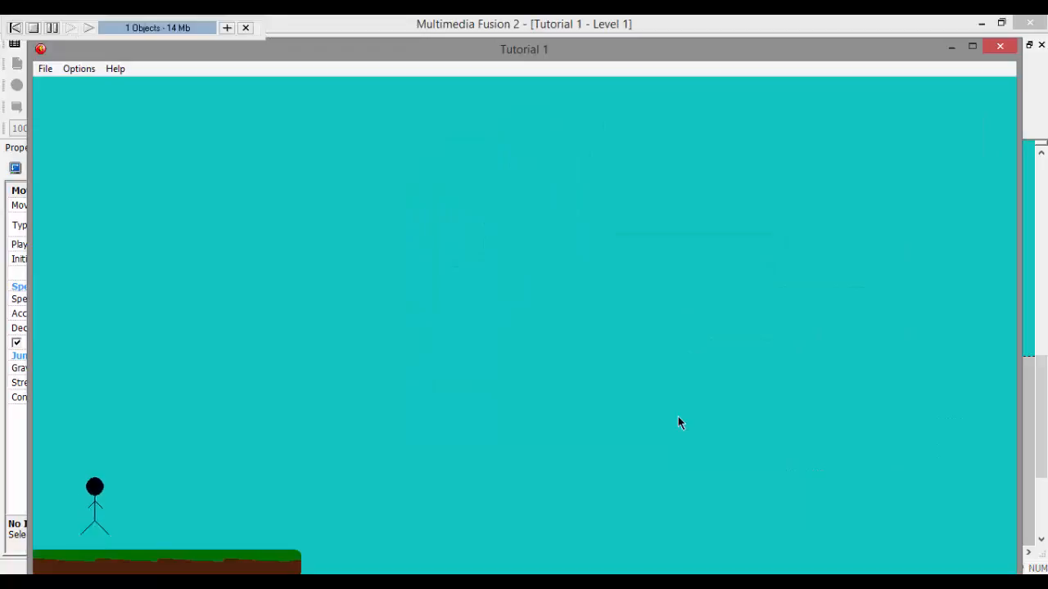
pyautogui.press('shift')
pyautogui.press('Left')
pyautogui.press('shift')
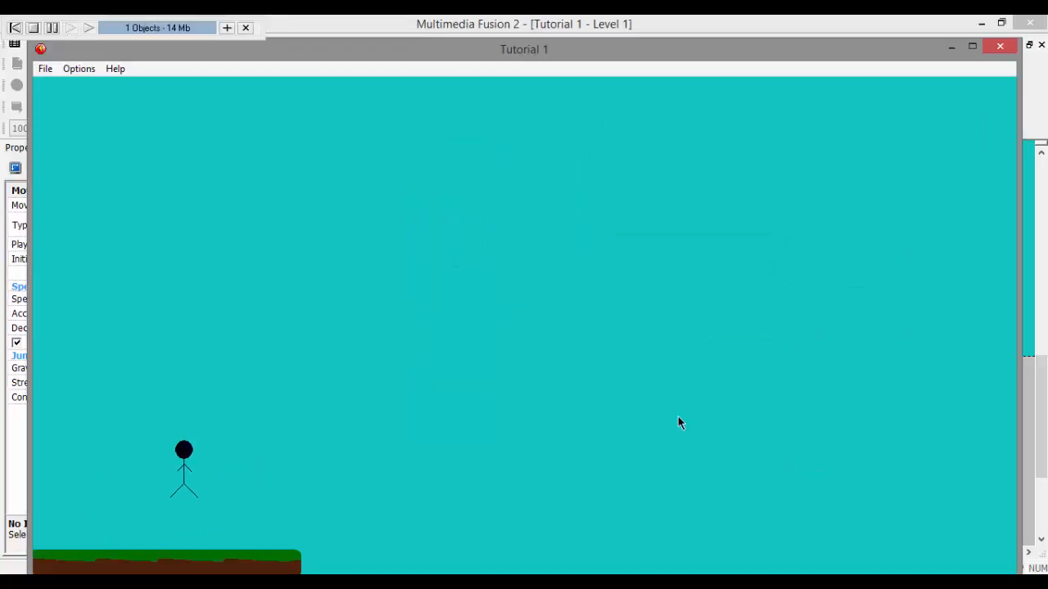
pyautogui.press('shift')
pyautogui.press('Right')
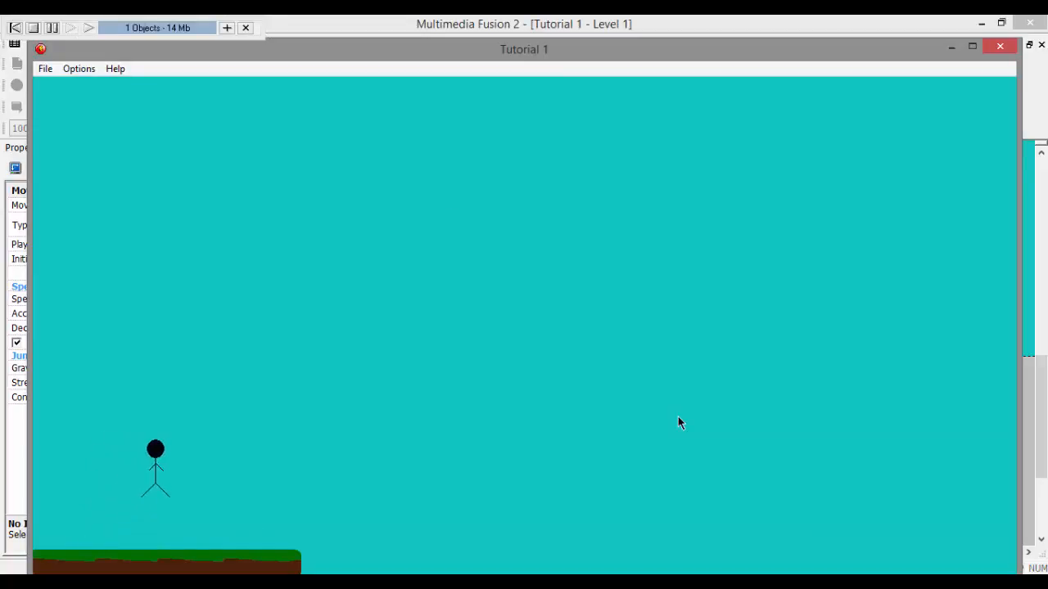
pyautogui.press('Left')
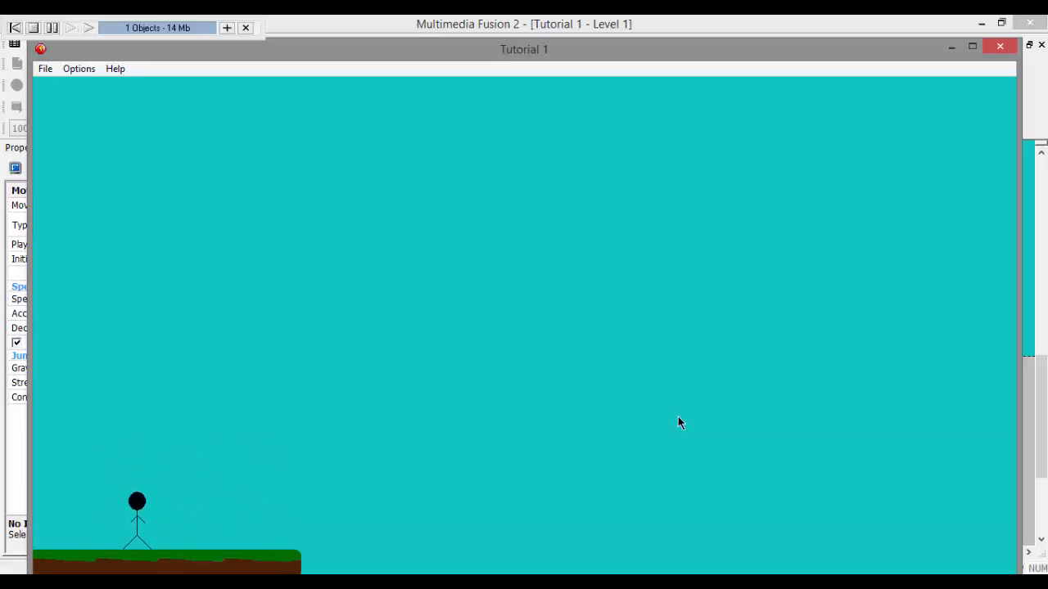
pyautogui.press('Right')
pyautogui.press('shift')
pyautogui.press('Left')
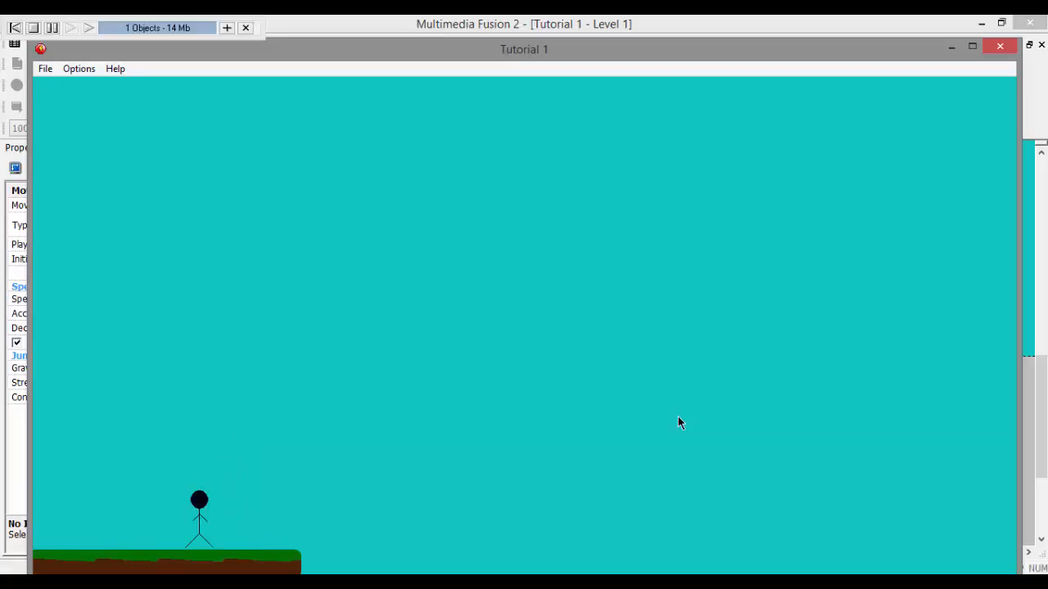
pyautogui.press('Right')
pyautogui.press('shift')
pyautogui.press('Left')
pyautogui.press('shift')
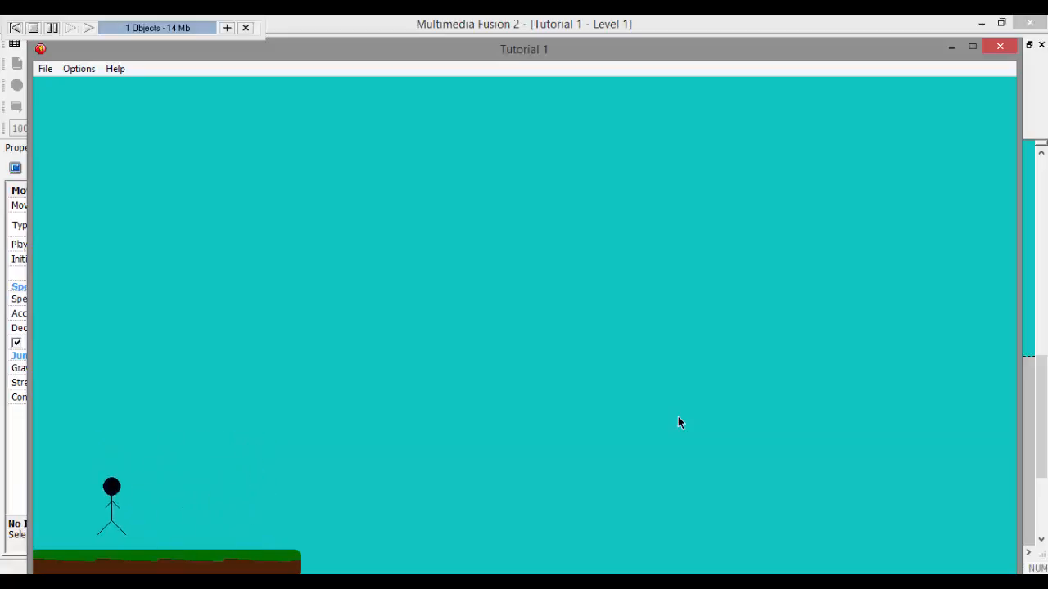
pyautogui.press('Right')
pyautogui.press('shift')
pyautogui.press('Left')
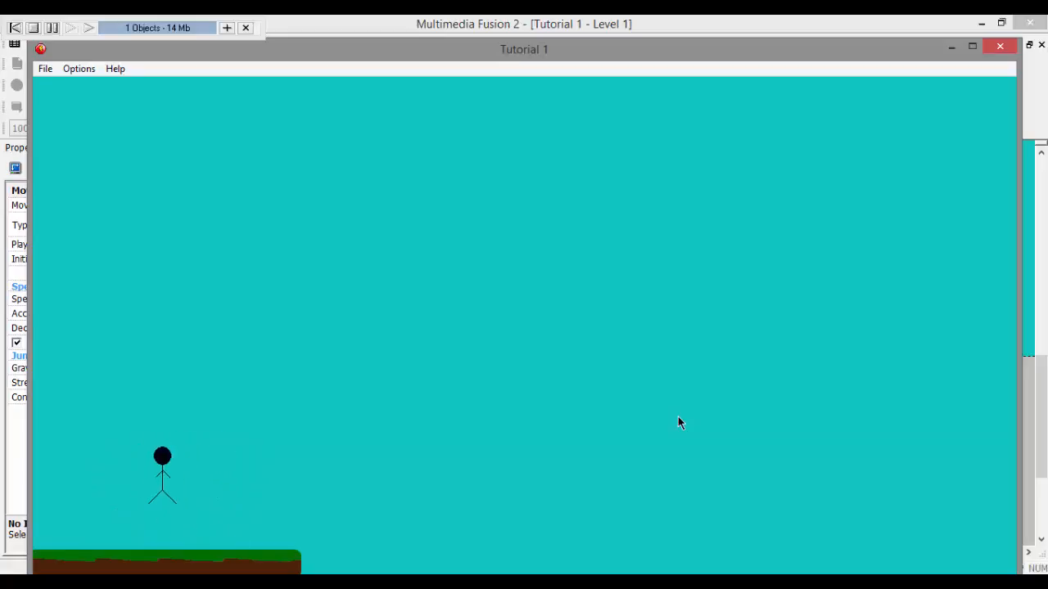